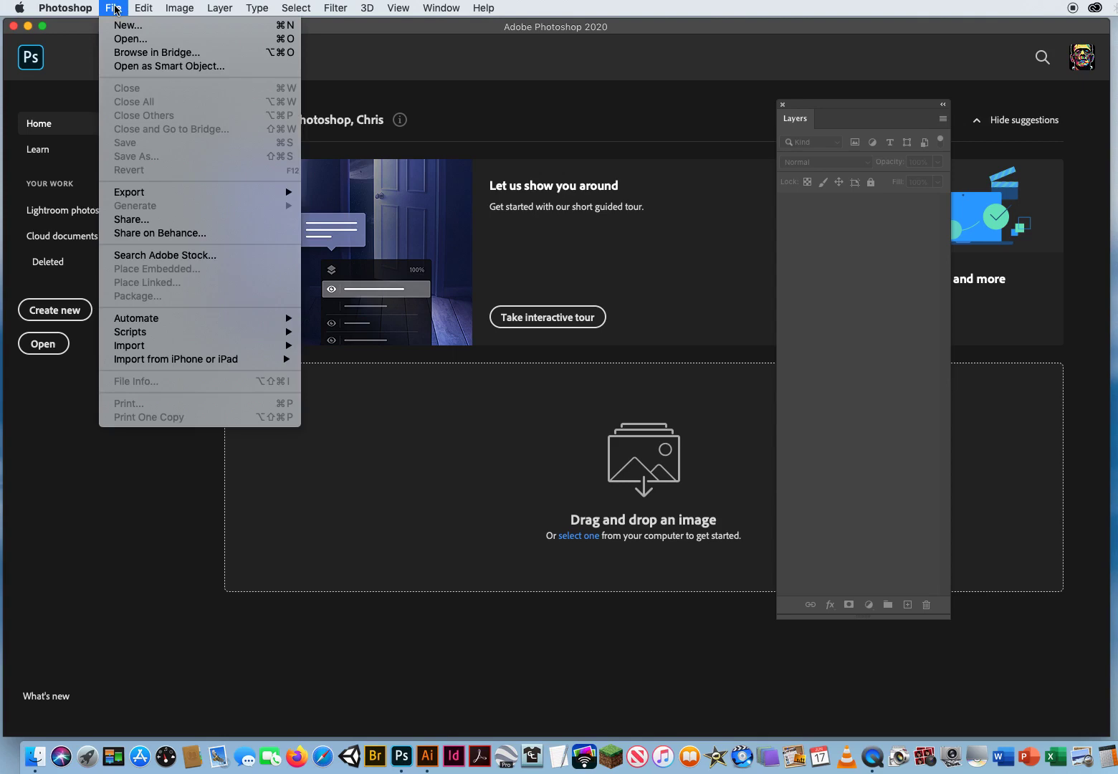
Step: Open Classic Chevy Retouch.jpg from the 9 Chevy Color Photo Retouching folder inside OCC WEEK 7's CH. 8 PS DEMOS
left_click(118, 40)
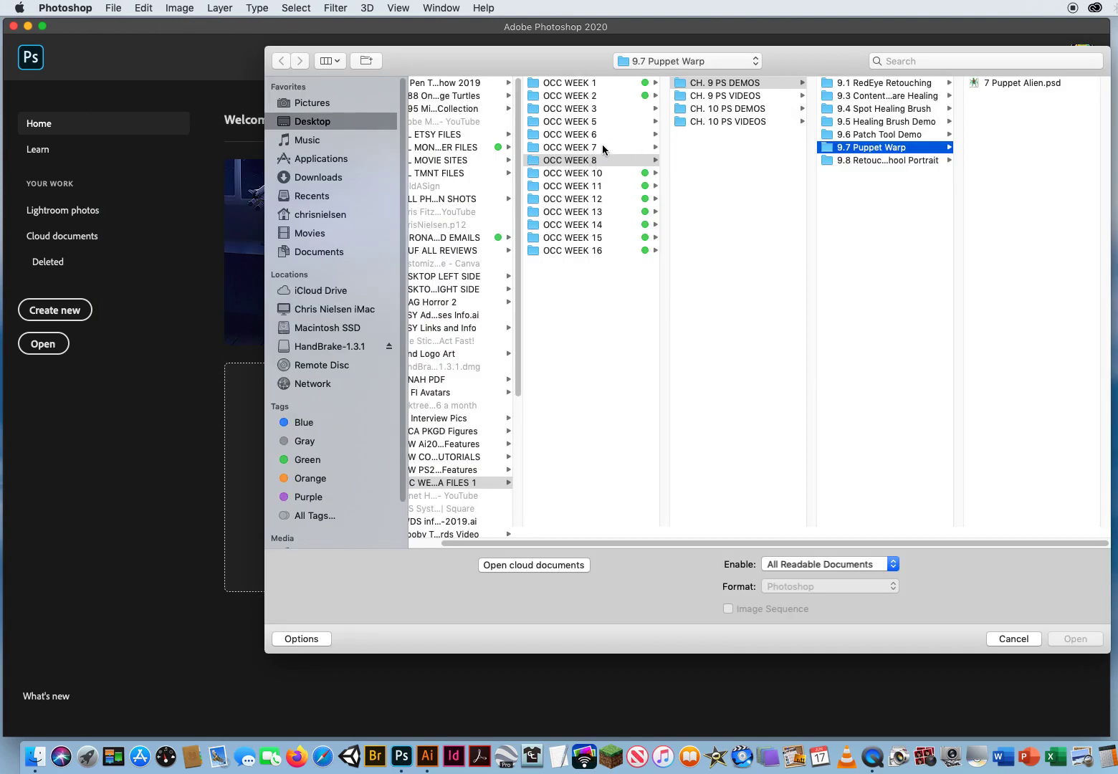
left_click(602, 147)
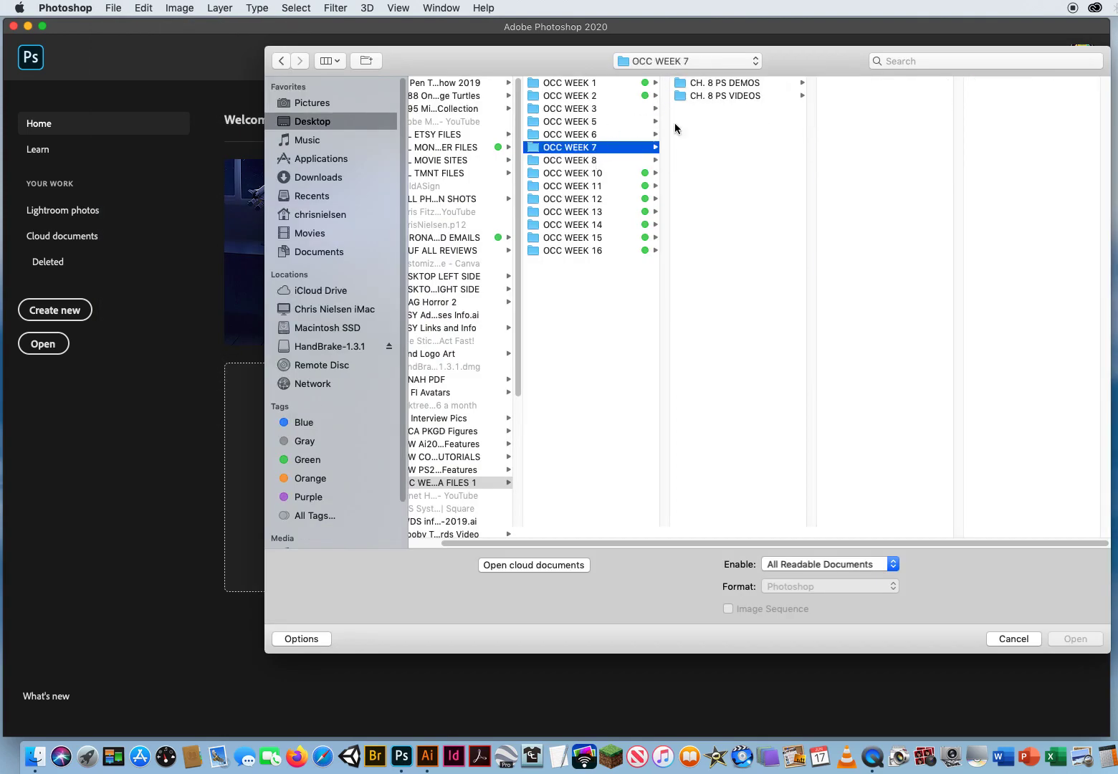
left_click(735, 84)
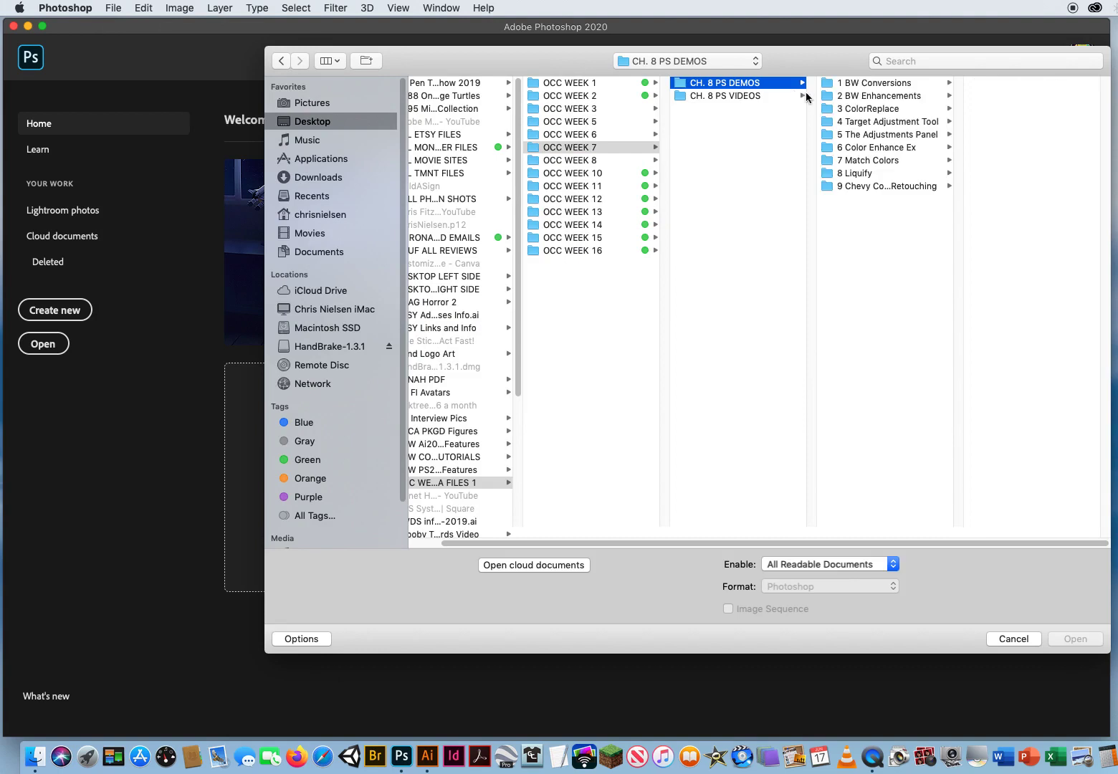
left_click(857, 188)
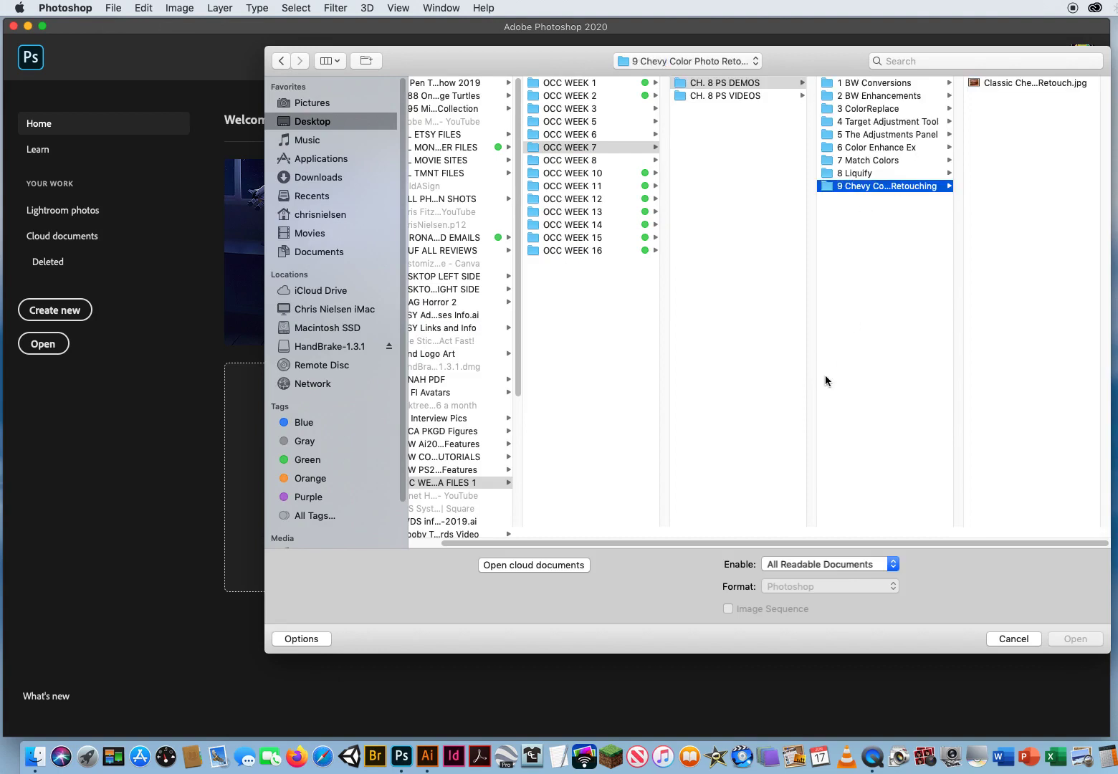
left_click(1008, 82)
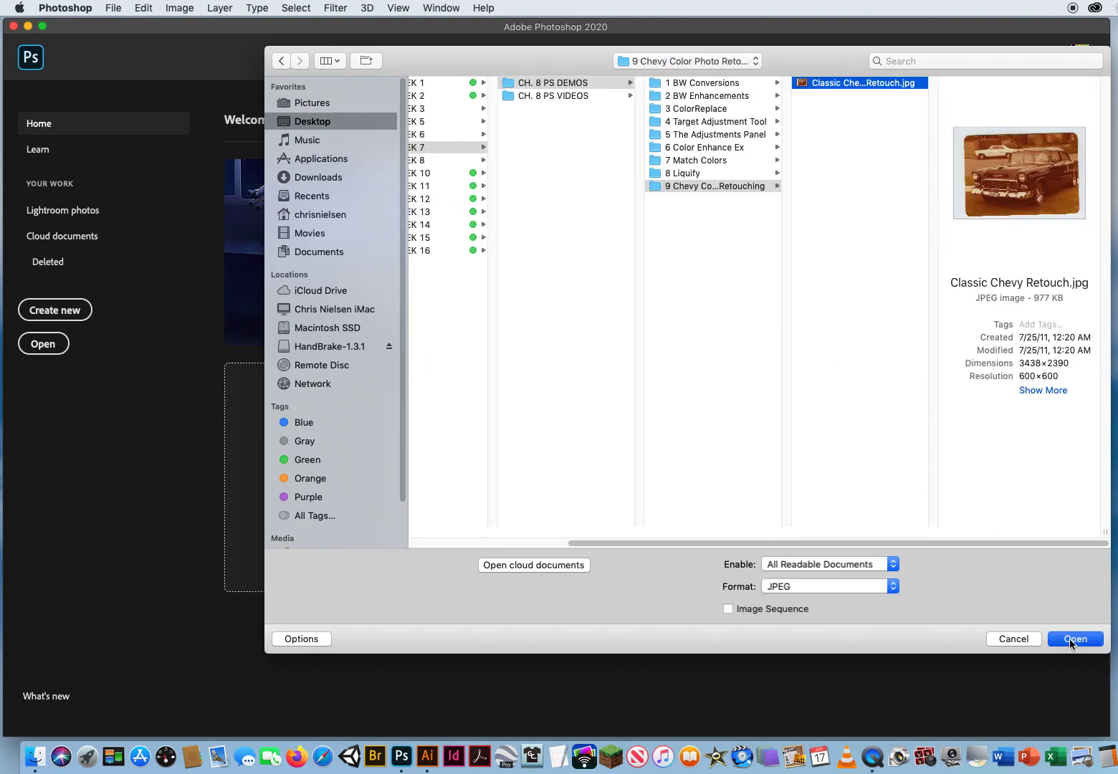
key("Return")
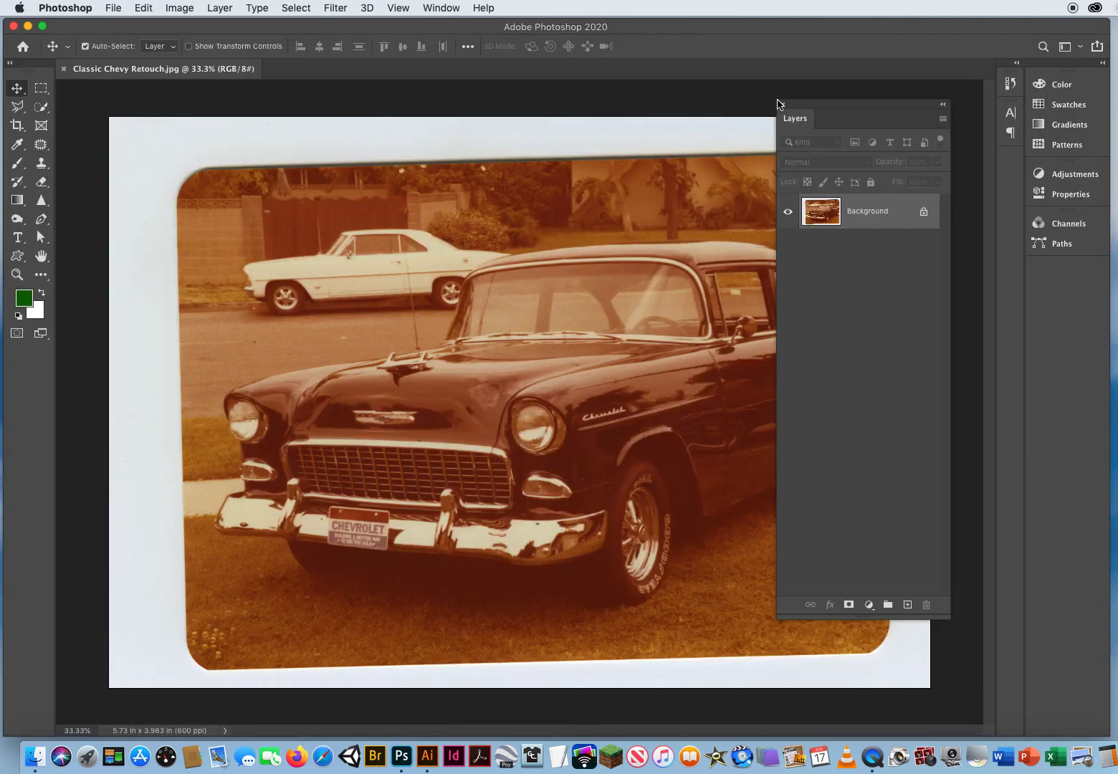
Step: Shorten the floating Layers panel and move it off the car, and reset the foreground and background colours to their defaults
left_click_drag(797, 104, 819, 89)
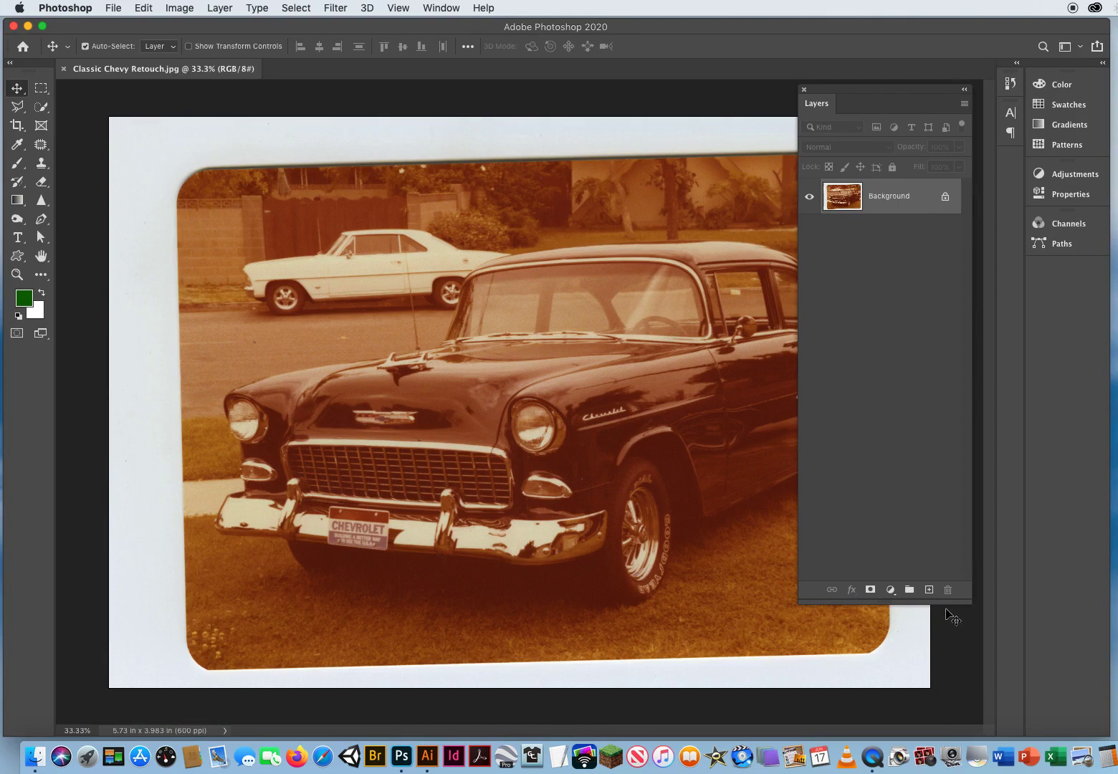
left_click_drag(950, 606, 910, 240)
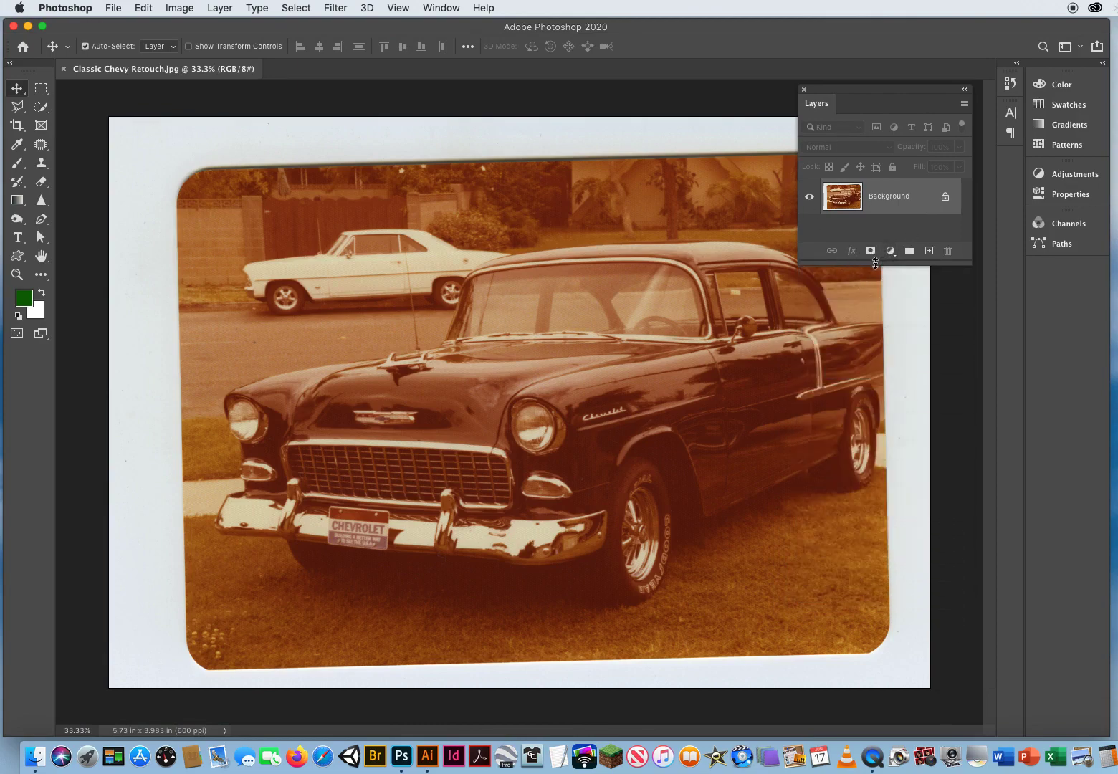
left_click_drag(876, 266, 871, 350)
left_click_drag(830, 87, 902, 36)
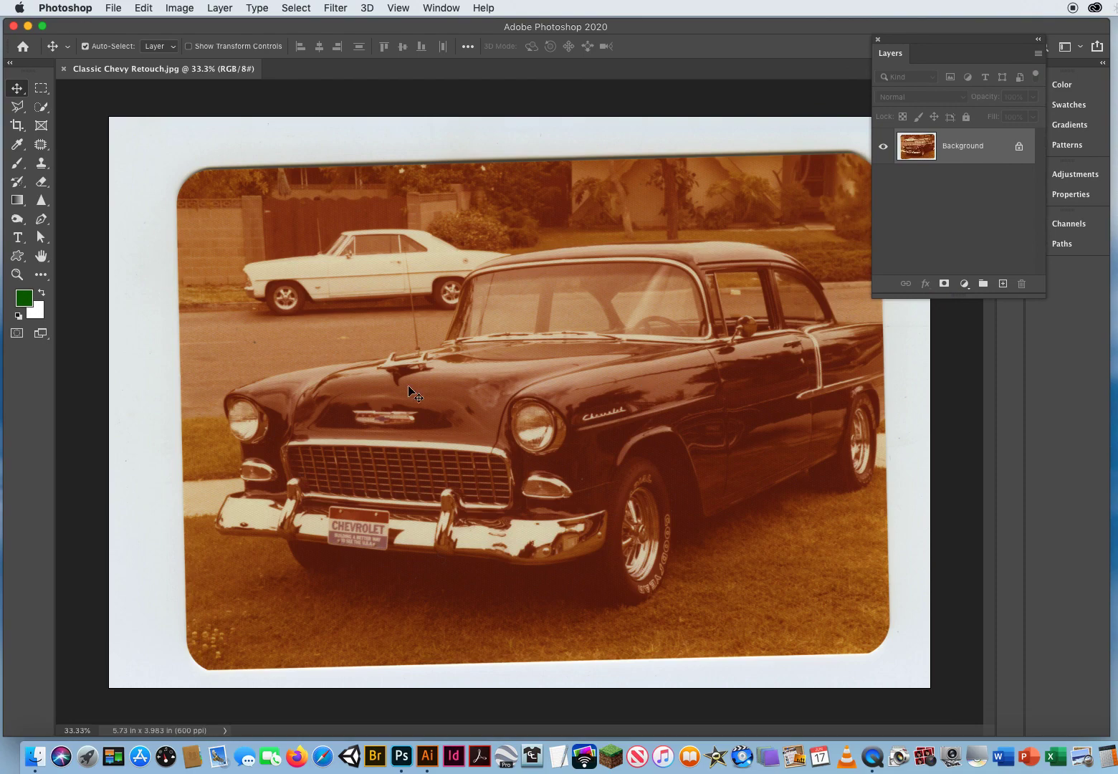
key("d")
Step: Straighten the image with the Crop tool's Straighten option along the photo's lower edge
left_click(16, 126)
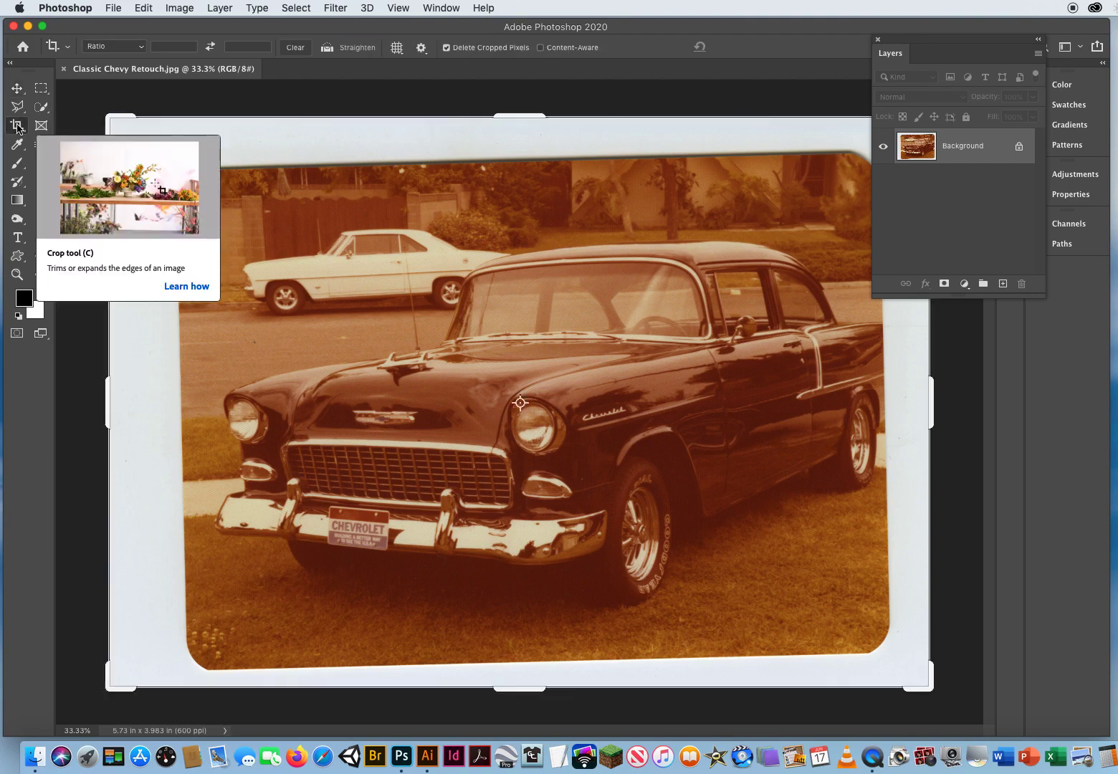
left_click(328, 51)
left_click_drag(214, 671, 963, 653)
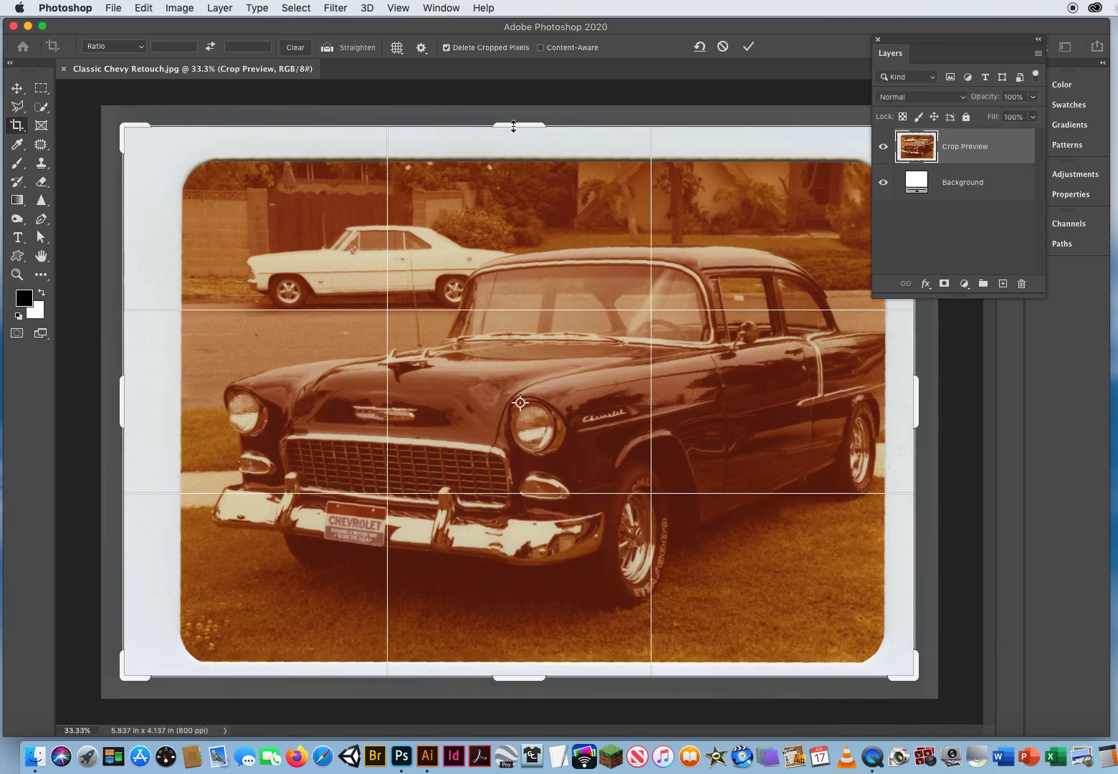
Step: Crop all four sides in to the photo's edges to remove the white scan border, and apply the crop
left_click_drag(514, 126, 509, 145)
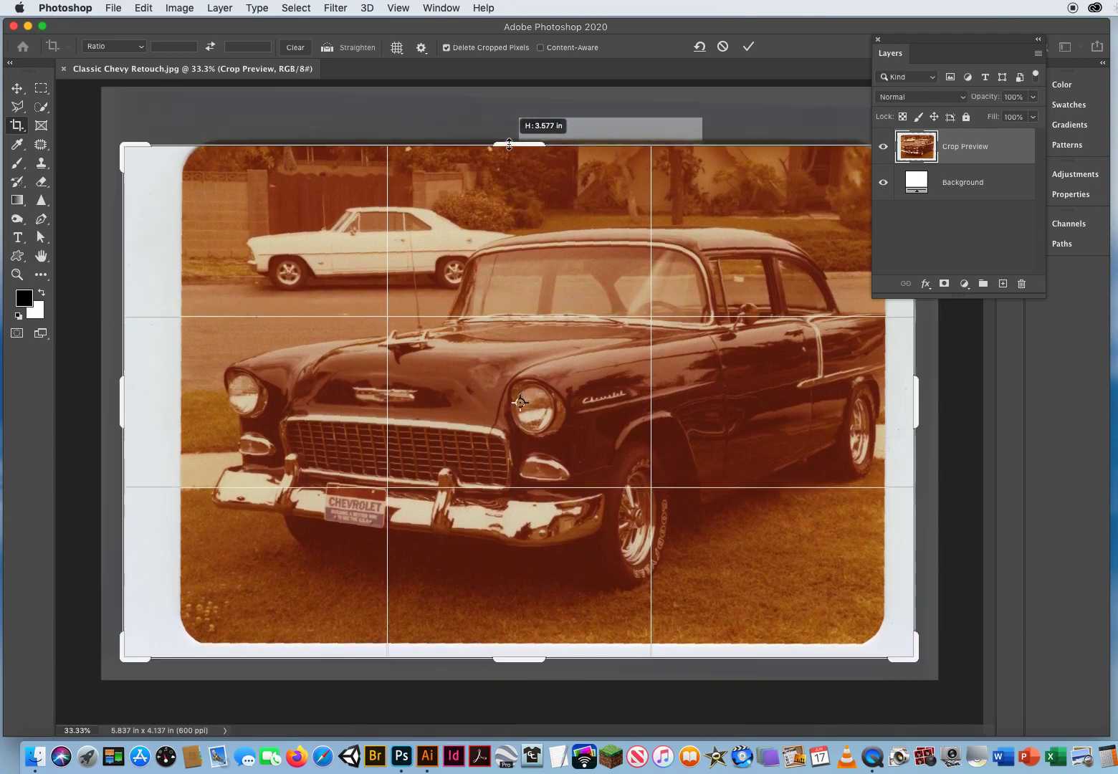
left_click_drag(511, 664, 509, 654)
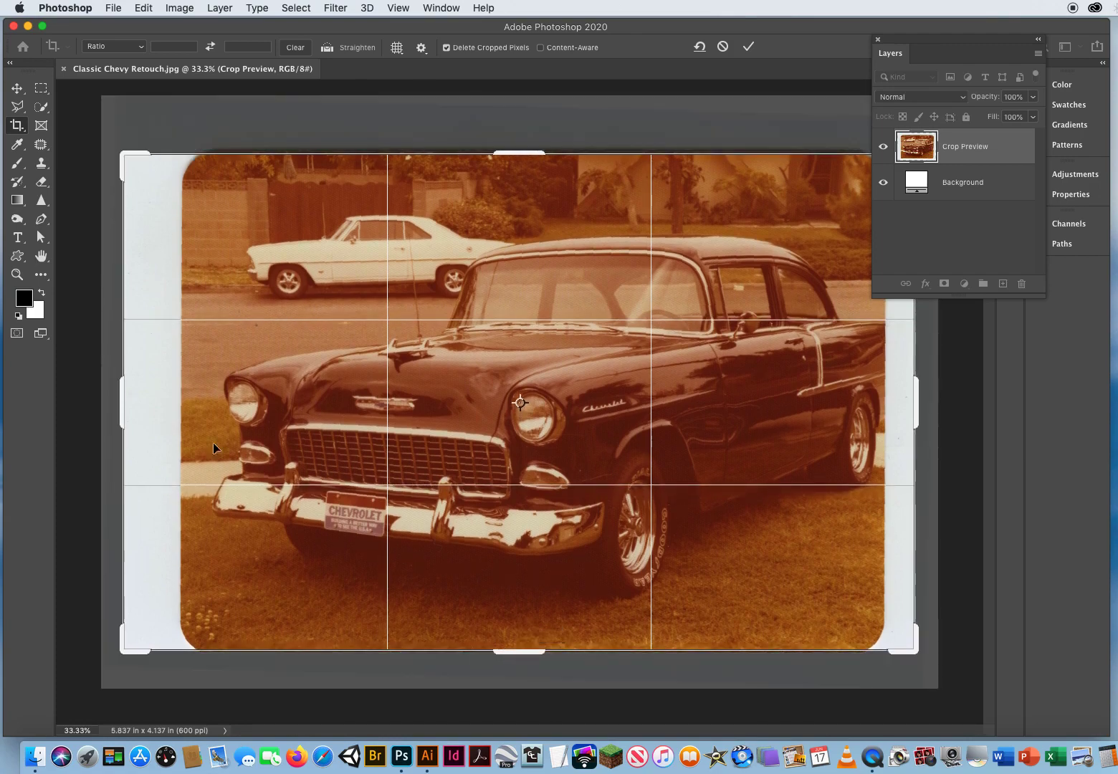
left_click_drag(119, 404, 149, 405)
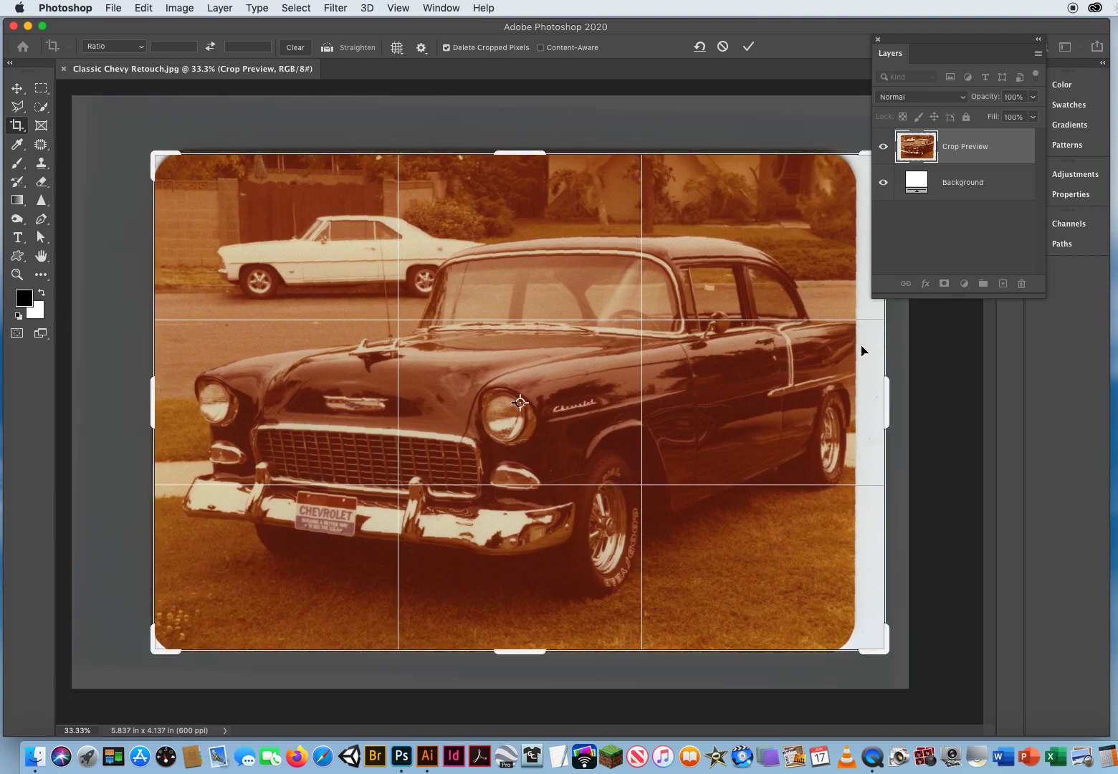
left_click_drag(886, 407, 871, 411)
key("Return")
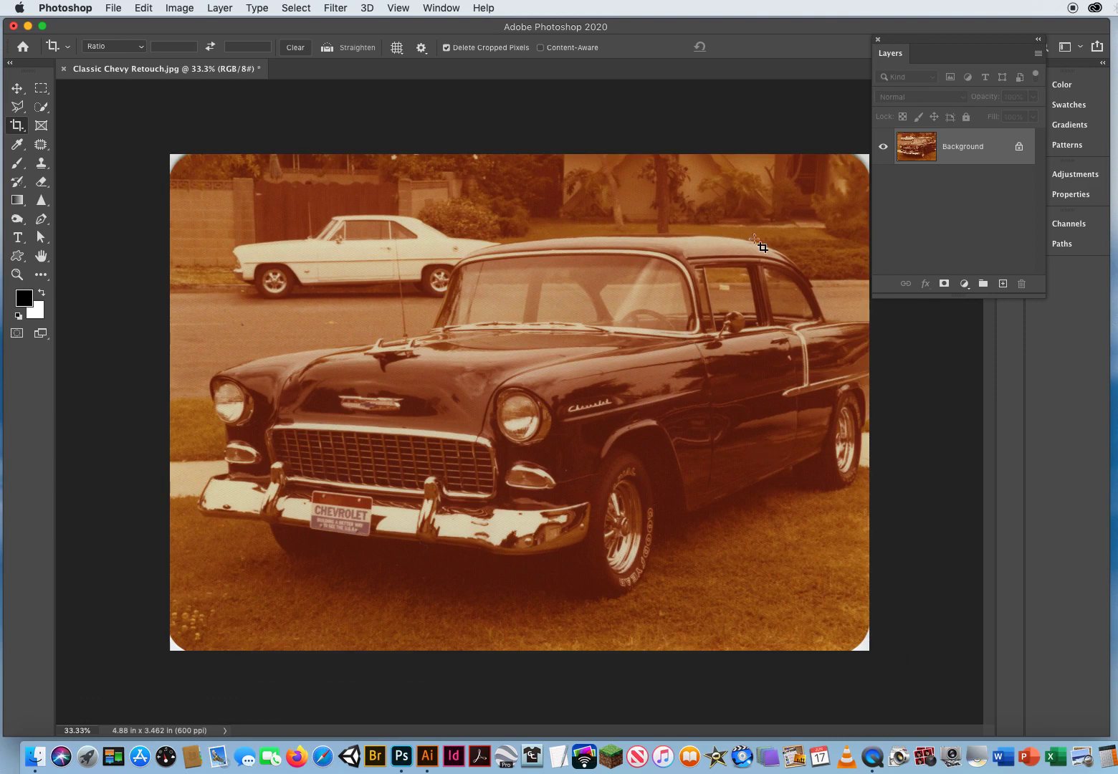
left_click_drag(895, 45, 901, 44)
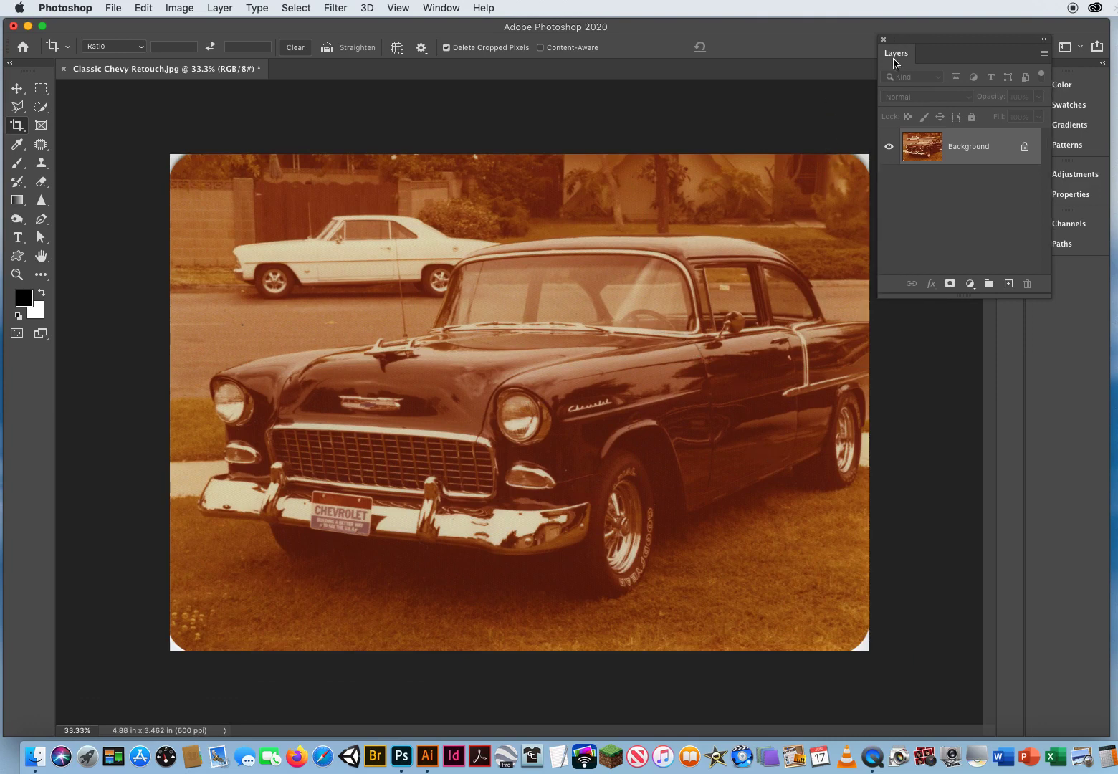
left_click(17, 88)
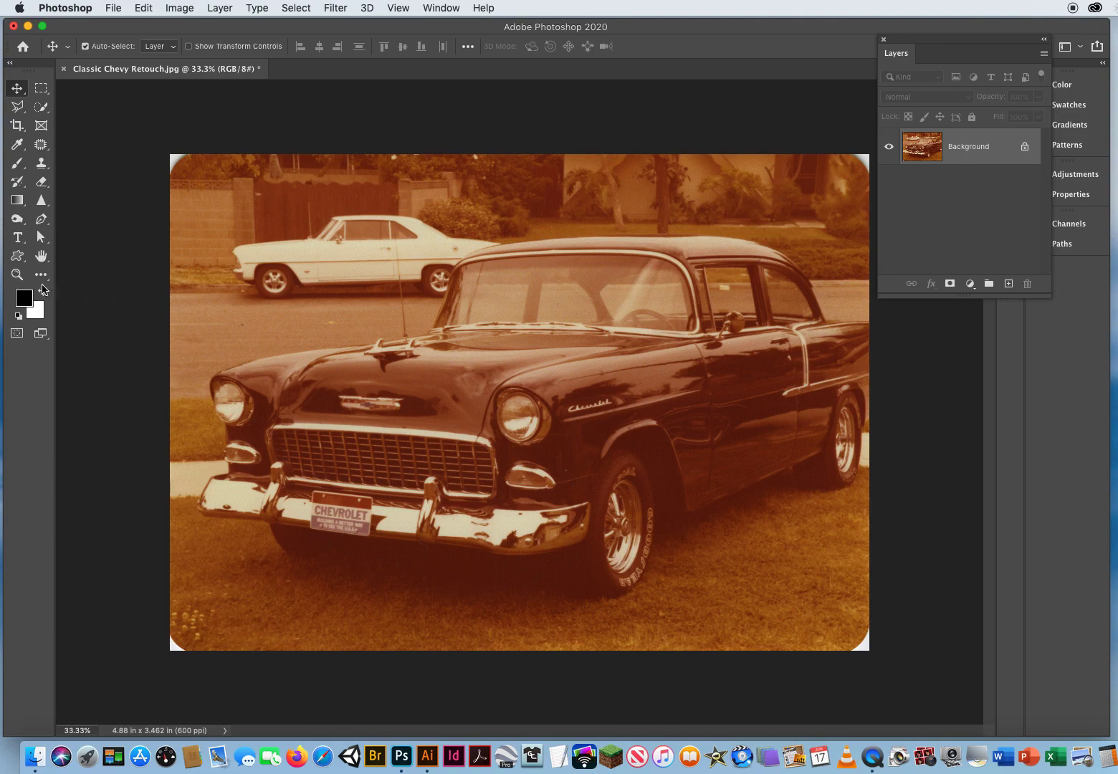
Step: Cover the white lower-right corner of the photo with sampled grass using the Clone Stamp and a 115 px brush
key("z")
left_click_drag(786, 603, 417, 342)
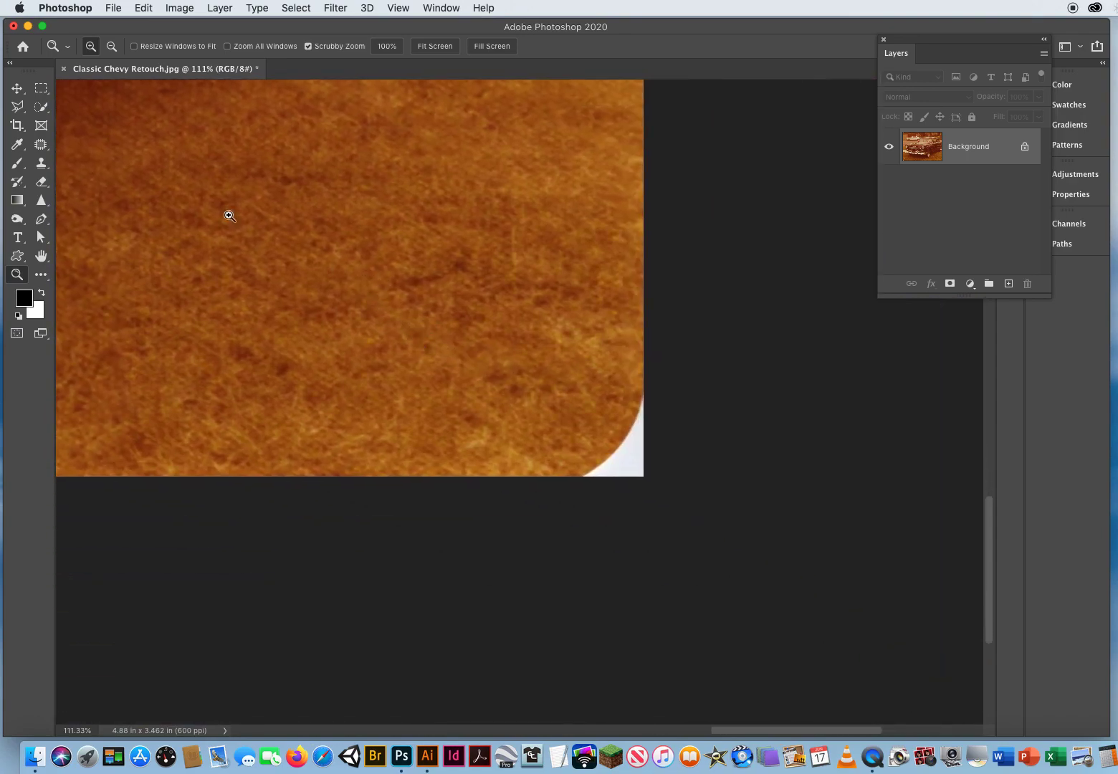
left_click(41, 165)
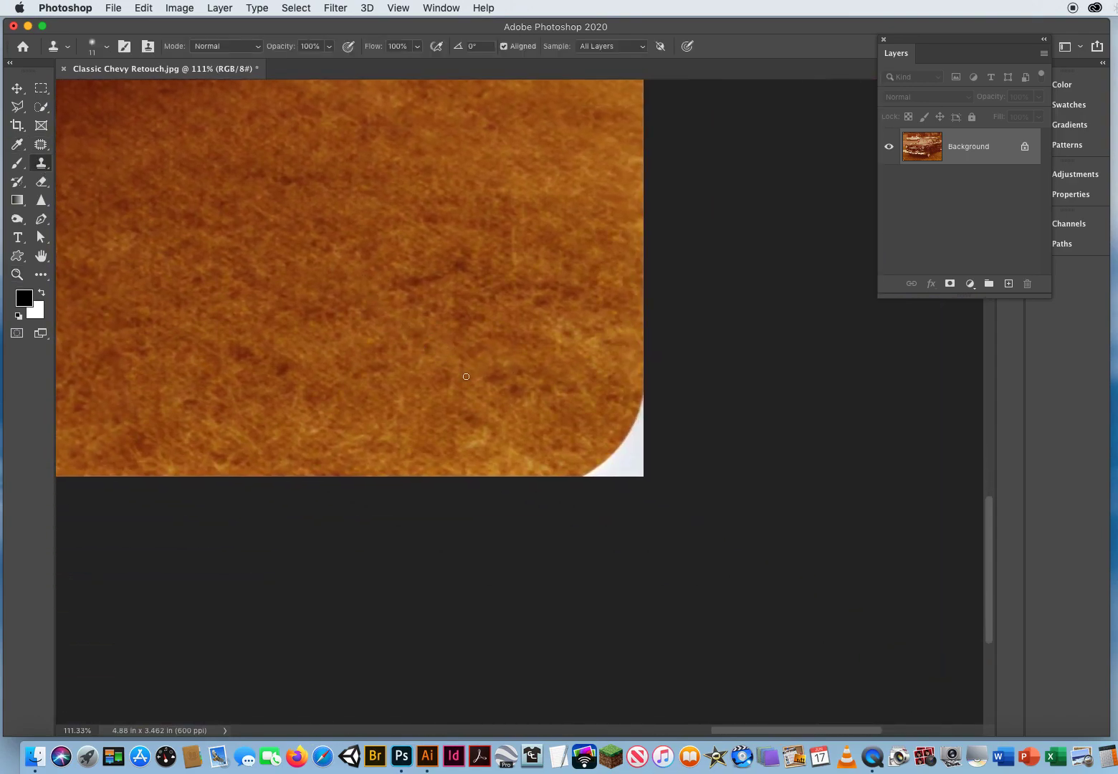
mouse_move(338, 323)
left_mouse_down()
mouse_move(493, 323)
mouse_move(377, 325)
left_mouse_up()
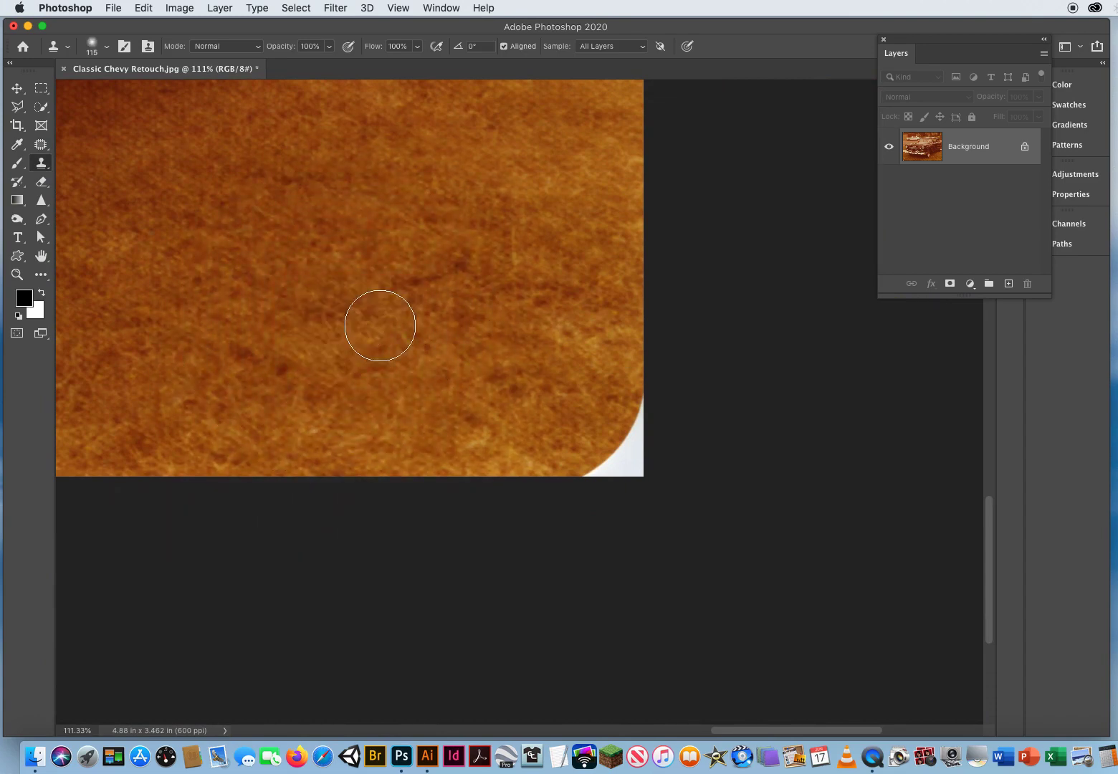
left_click(357, 353, "alt")
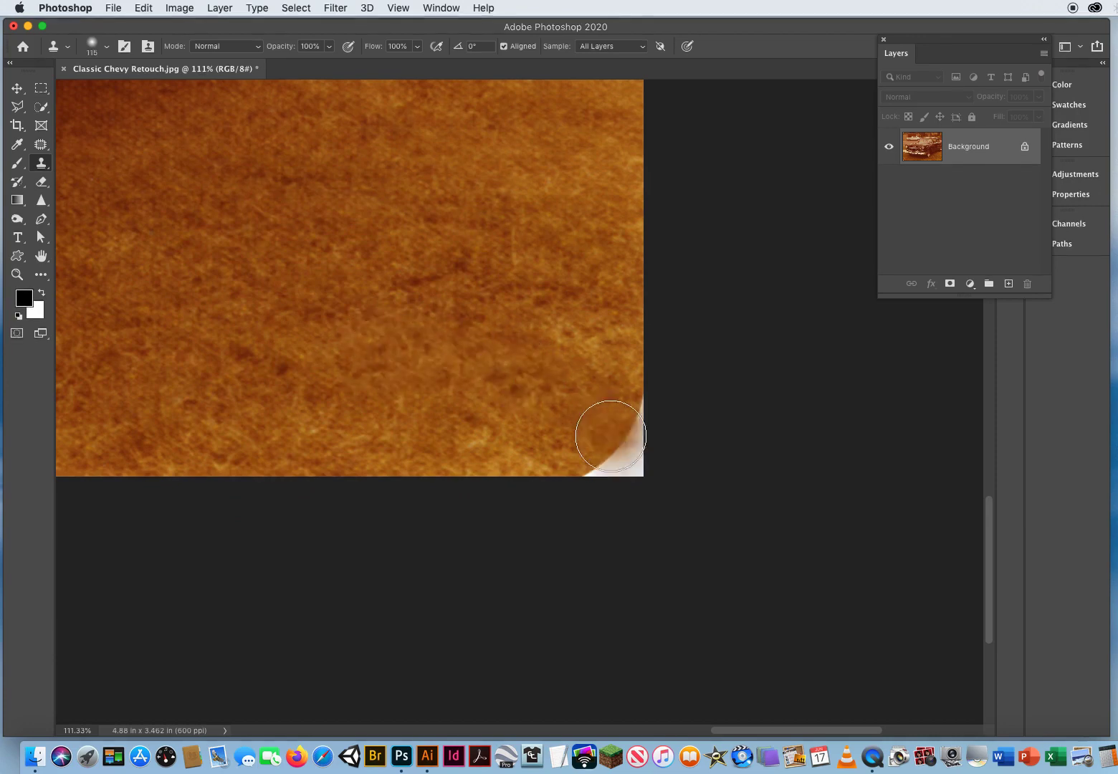
mouse_move(588, 473)
left_mouse_down()
mouse_move(641, 411)
mouse_move(627, 467)
mouse_move(648, 447)
mouse_move(619, 500)
left_mouse_up()
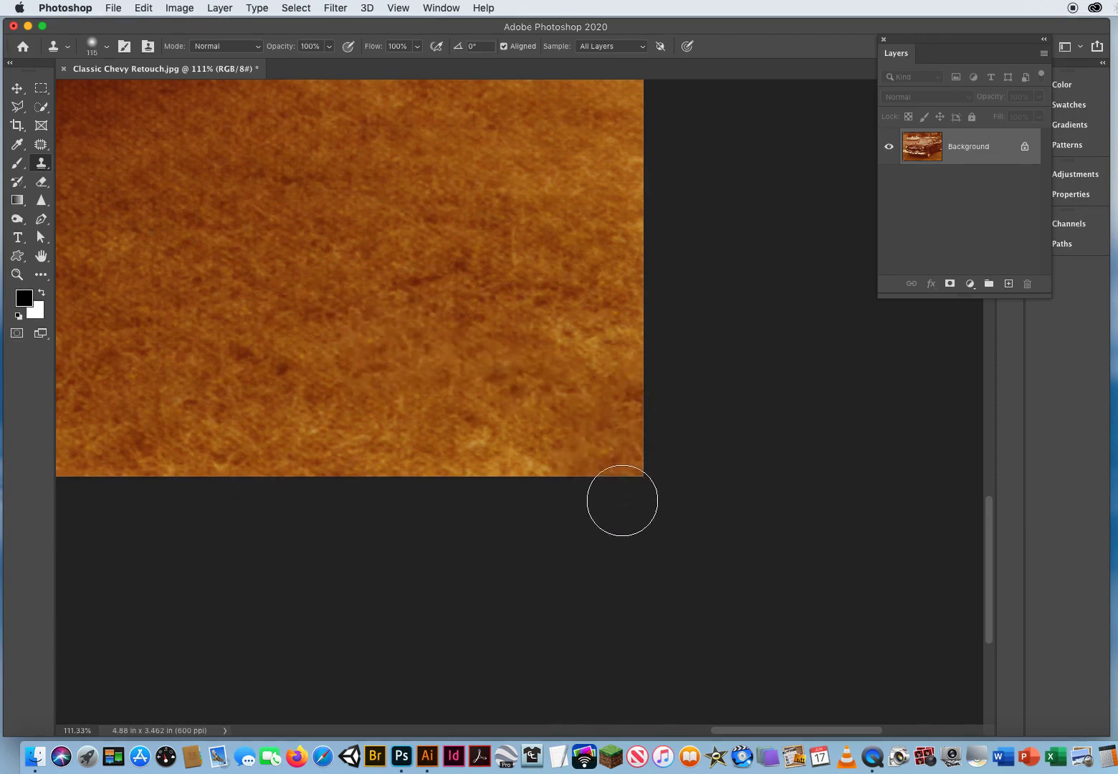
Step: Clone nearby grass over the white lower-left corner of the photo beside the small flowers
key("space")
left_click_drag(112, 365, 534, 340)
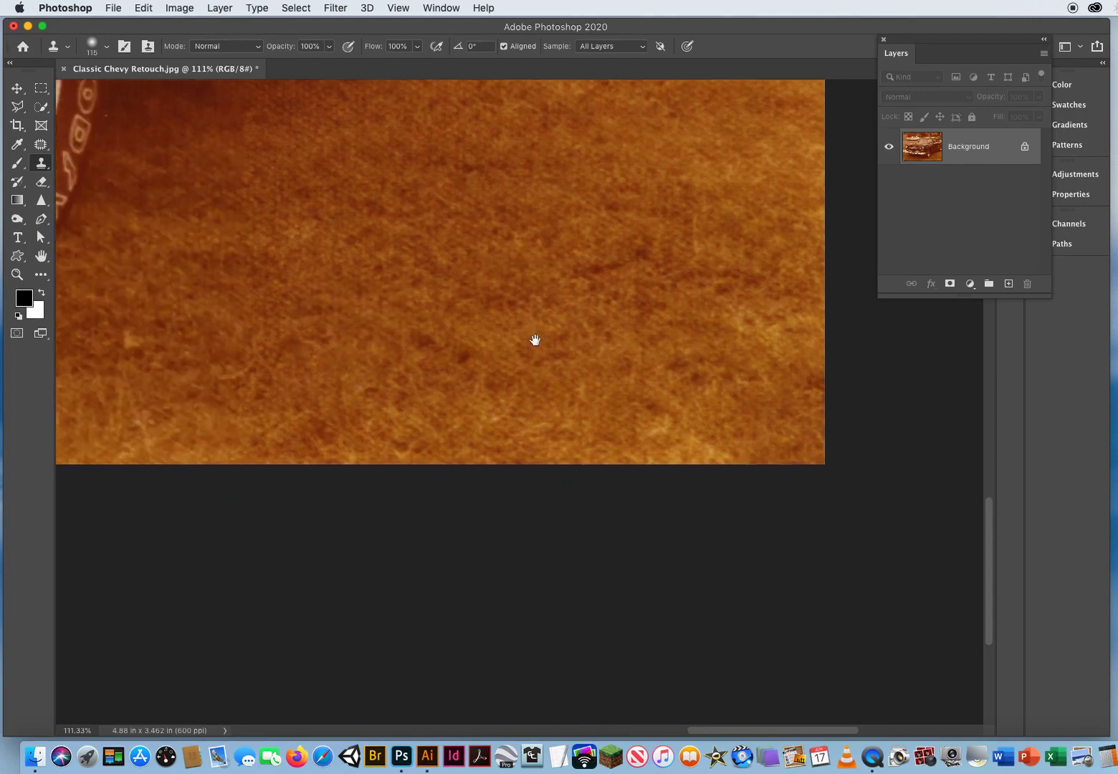
left_click_drag(777, 347, 674, 365)
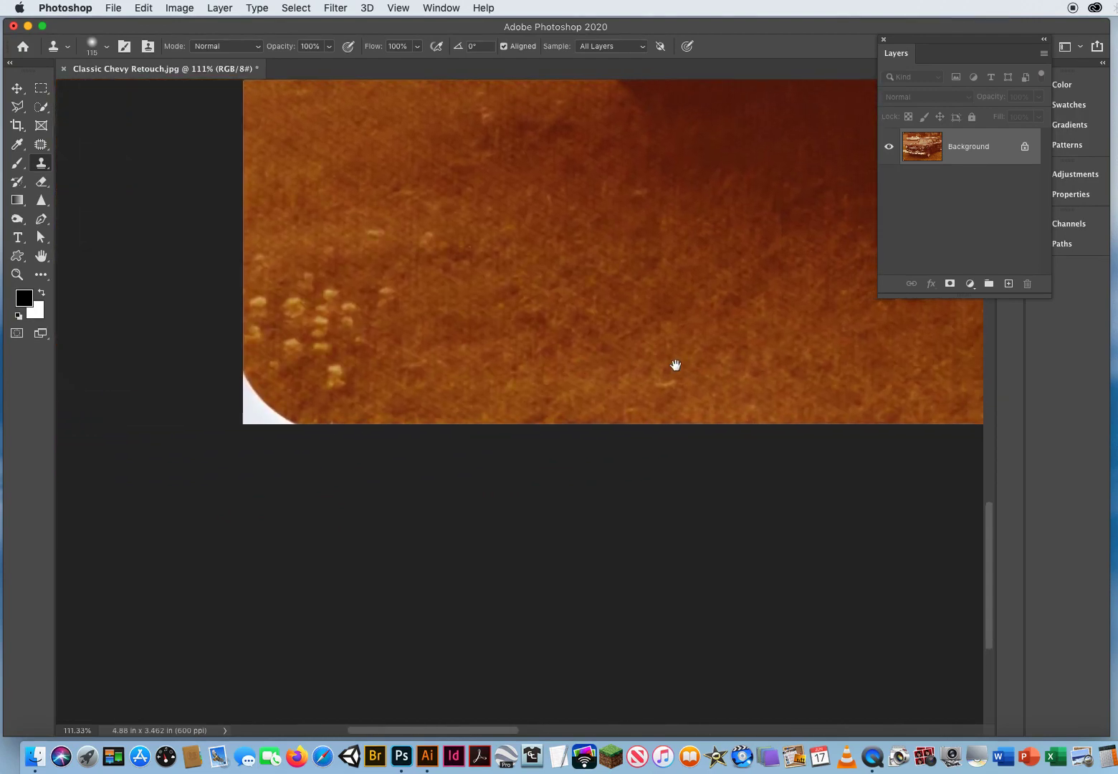
left_click(510, 364, "alt")
left_click_drag(278, 411, 226, 380)
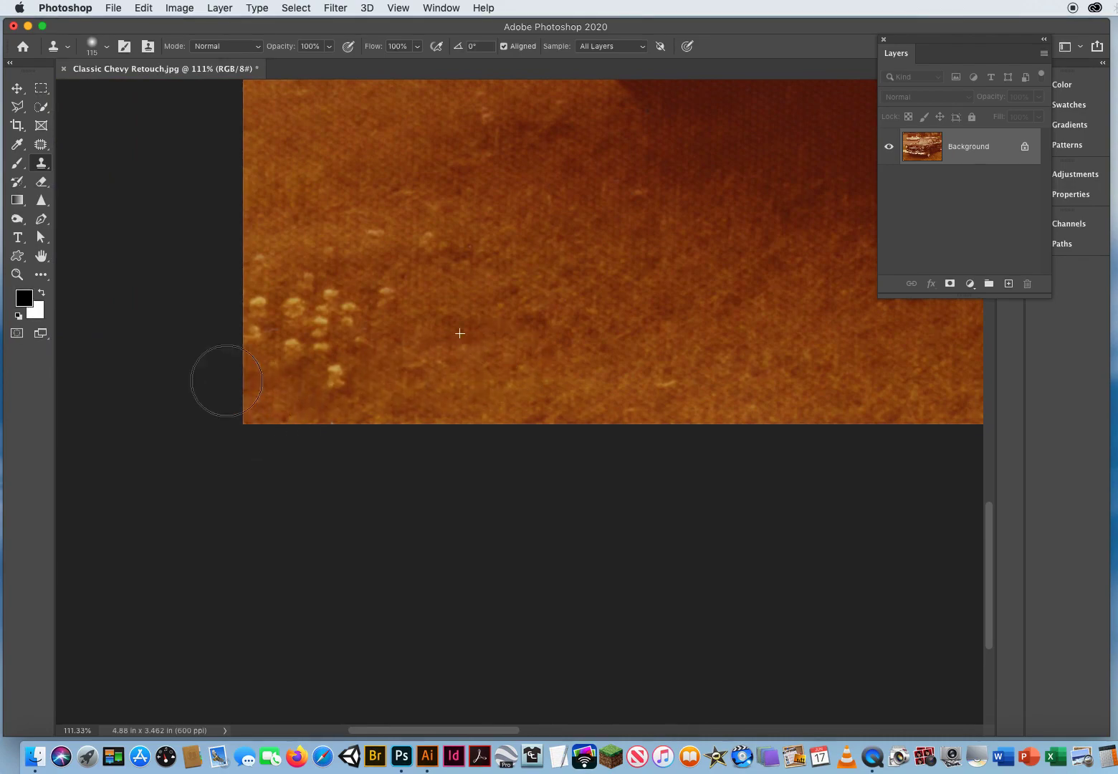
Step: Fill the white upper-left corner above the block wall with cloned foliage using a 38 px Clone Stamp brush
left_click_drag(425, 200, 410, 578)
left_click_drag(381, 143, 378, 717)
mouse_move(387, 251)
left_mouse_down()
mouse_move(439, 228)
mouse_move(398, 240)
left_mouse_up()
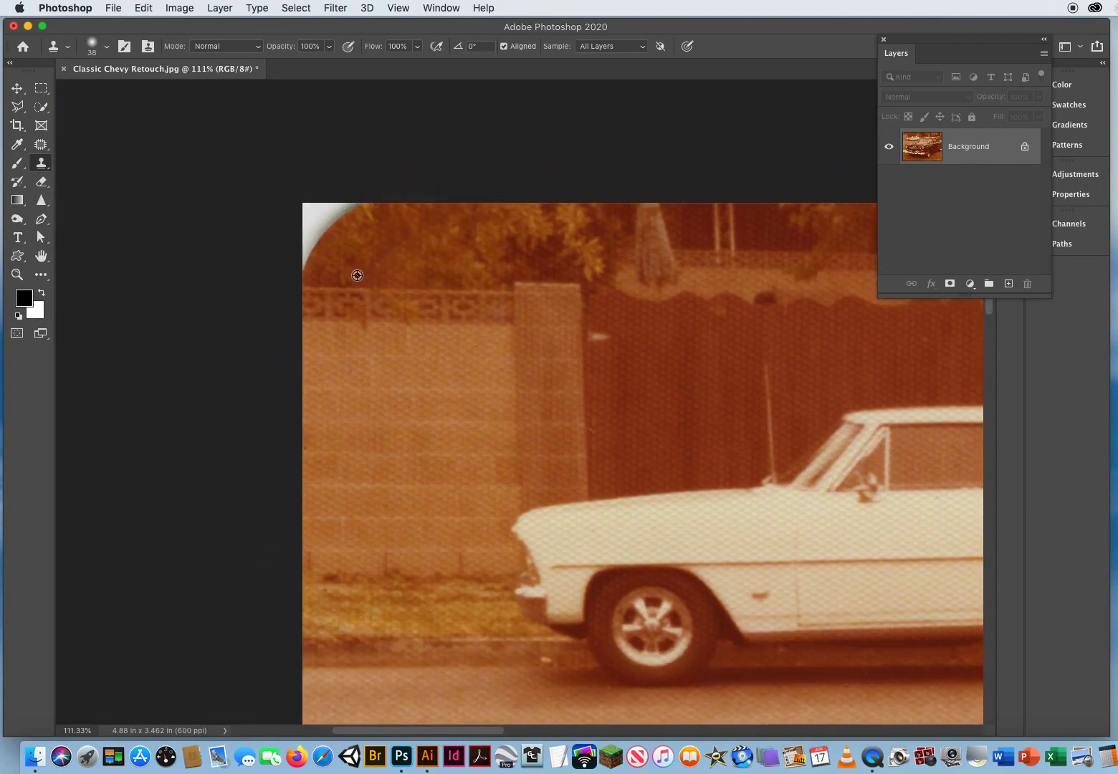
left_click(357, 276, "alt")
mouse_move(305, 267)
left_mouse_down()
mouse_move(302, 242)
mouse_move(309, 251)
mouse_move(357, 200)
left_mouse_up()
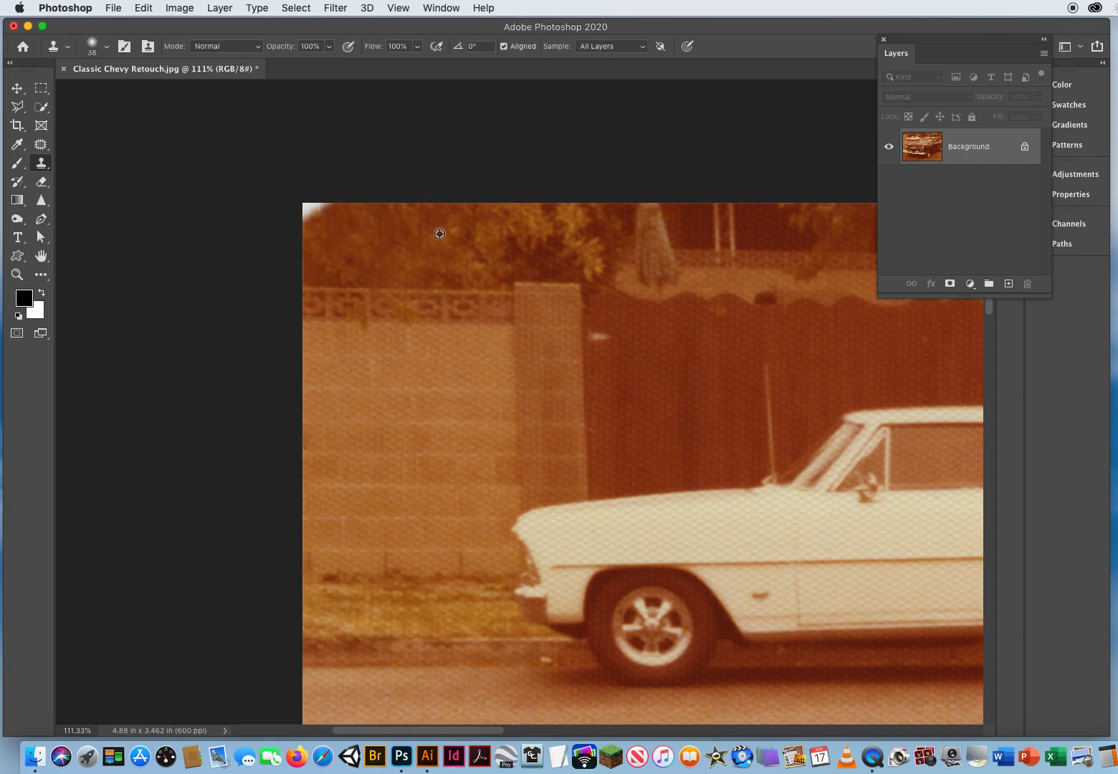
left_click(439, 234, "alt")
left_click_drag(332, 210, 315, 209)
Step: Fill the white upper-right corner of the photo with cloned bush texture using an 83 px Clone Stamp brush
left_click_drag(737, 349, 279, 367)
left_click_drag(642, 347, 137, 340)
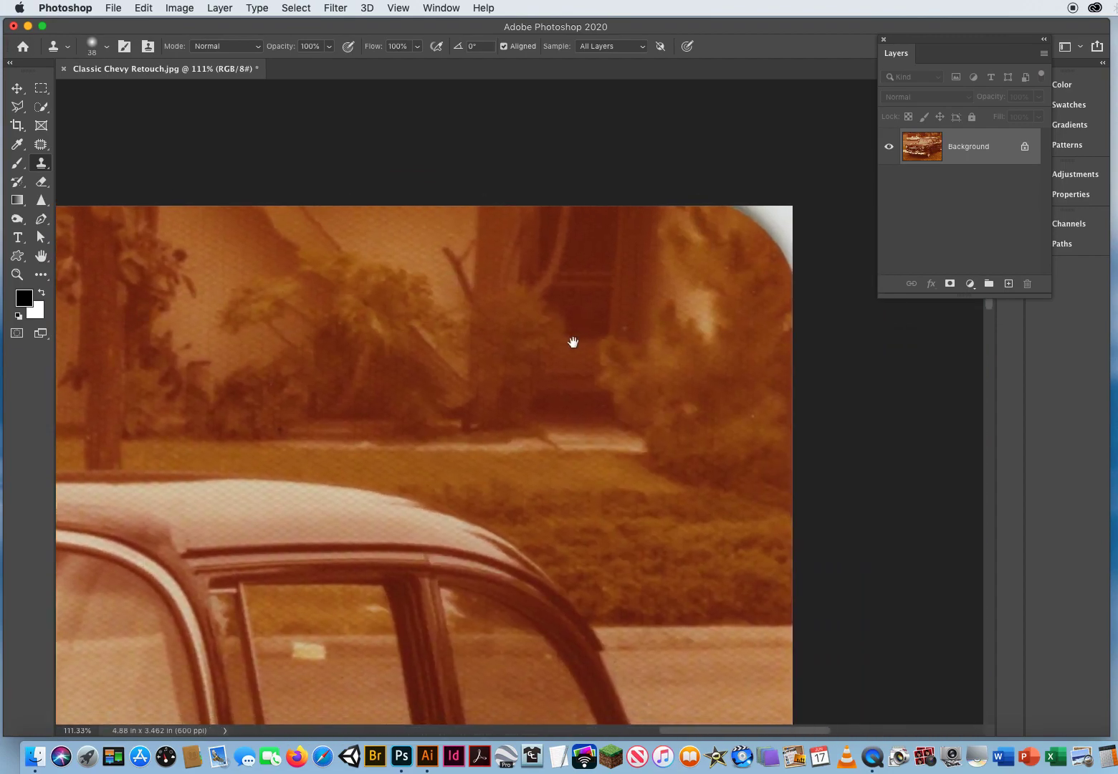
mouse_move(573, 342)
left_mouse_down()
mouse_move(282, 372)
mouse_move(304, 317)
left_mouse_up()
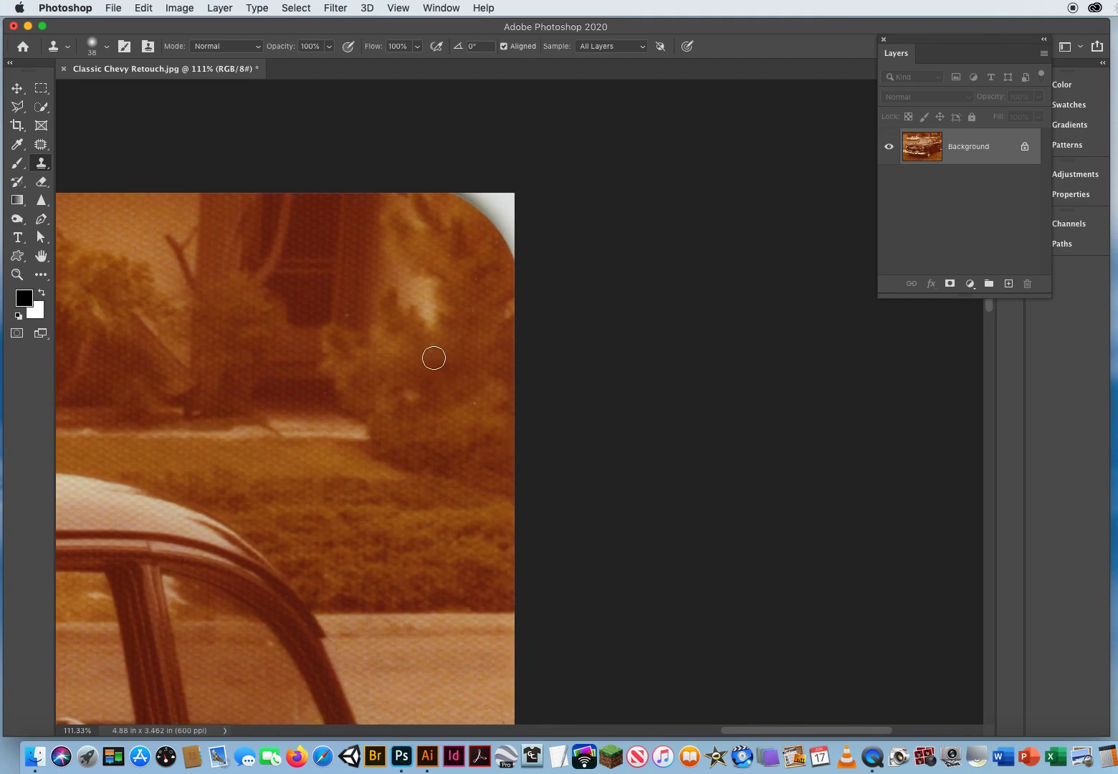
left_click_drag(434, 358, 456, 359)
left_click(426, 418, "alt")
mouse_move(488, 241)
left_mouse_down()
mouse_move(489, 227)
mouse_move(509, 229)
mouse_move(471, 192)
mouse_move(463, 197)
left_mouse_up()
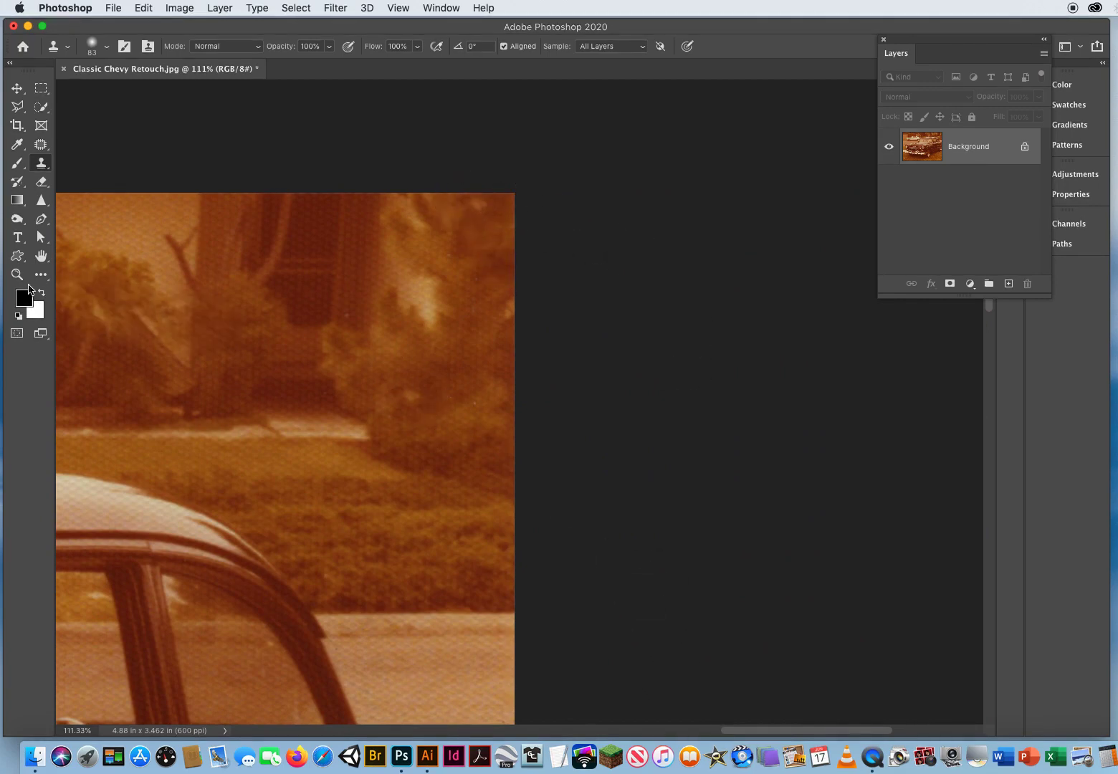
key("z")
left_click_drag(292, 417, 330, 506)
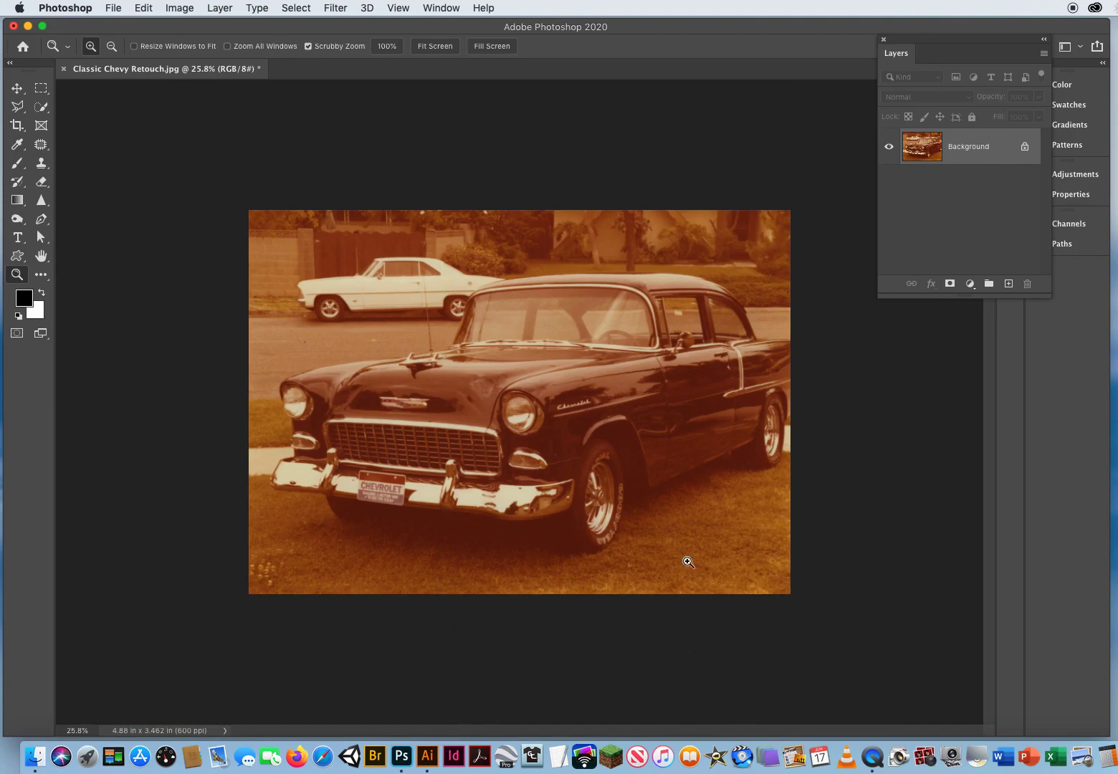
Step: Duplicate the Background layer and hide the duplicate, keeping the Layers panel clear of the docked panels
left_click(17, 89)
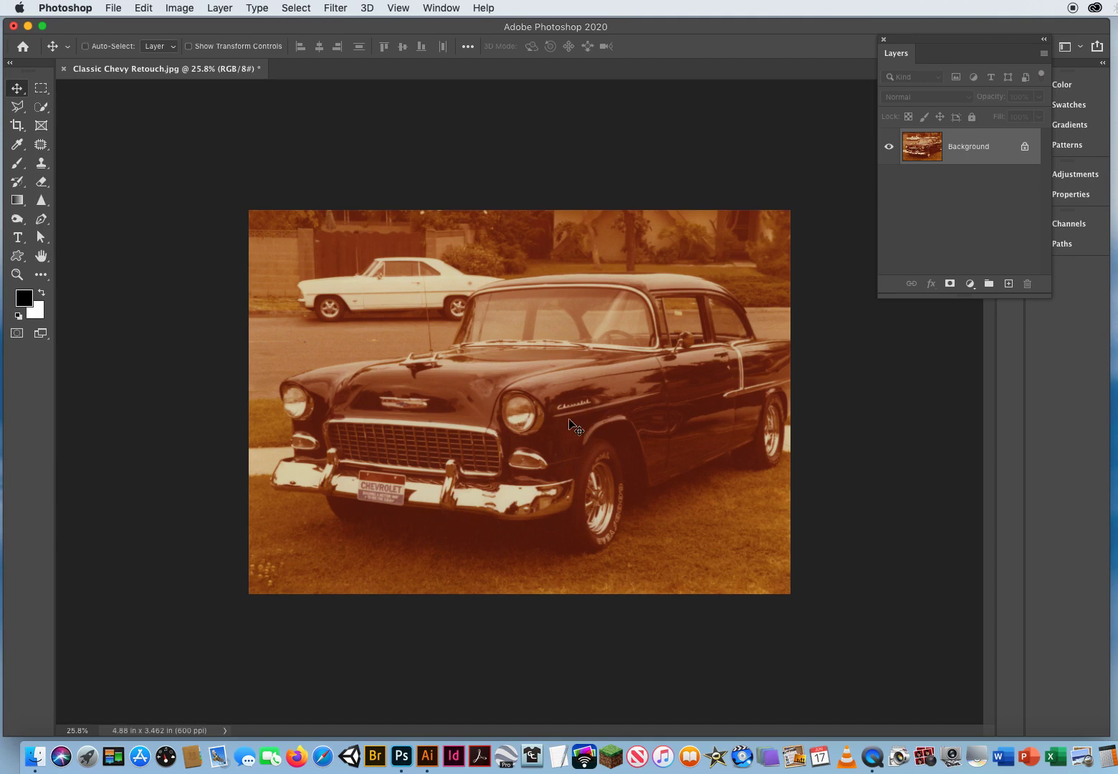
key("super+j")
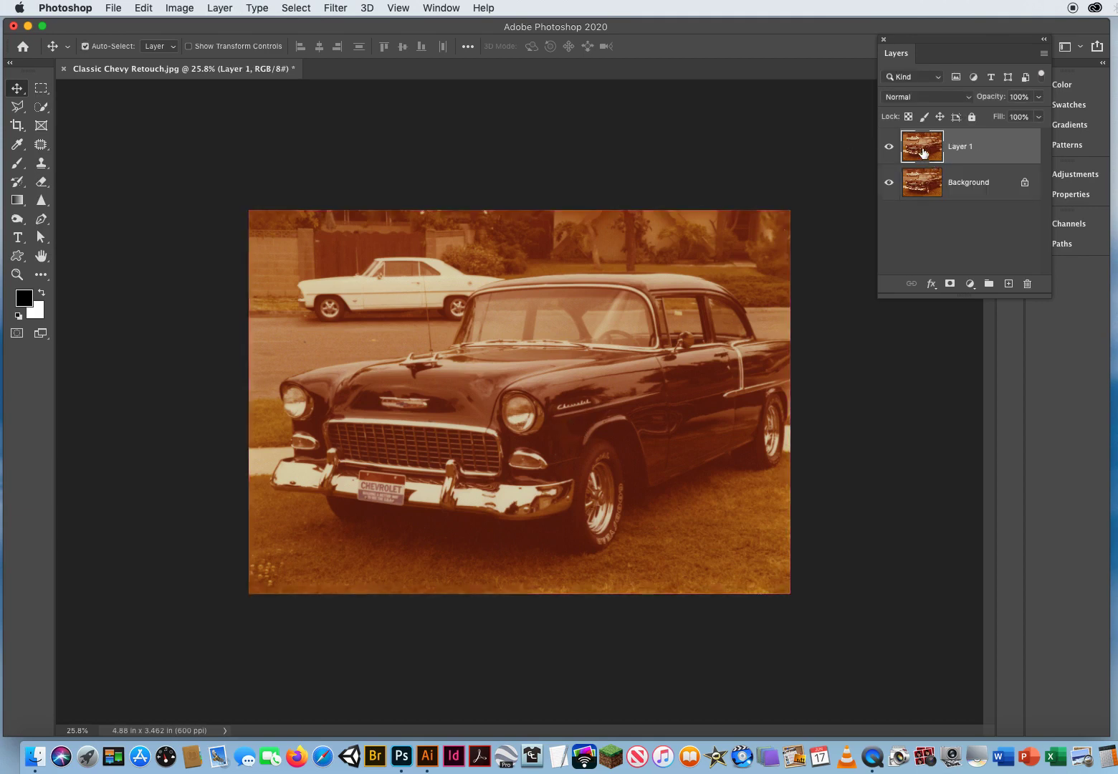
left_click_drag(913, 42, 855, 48)
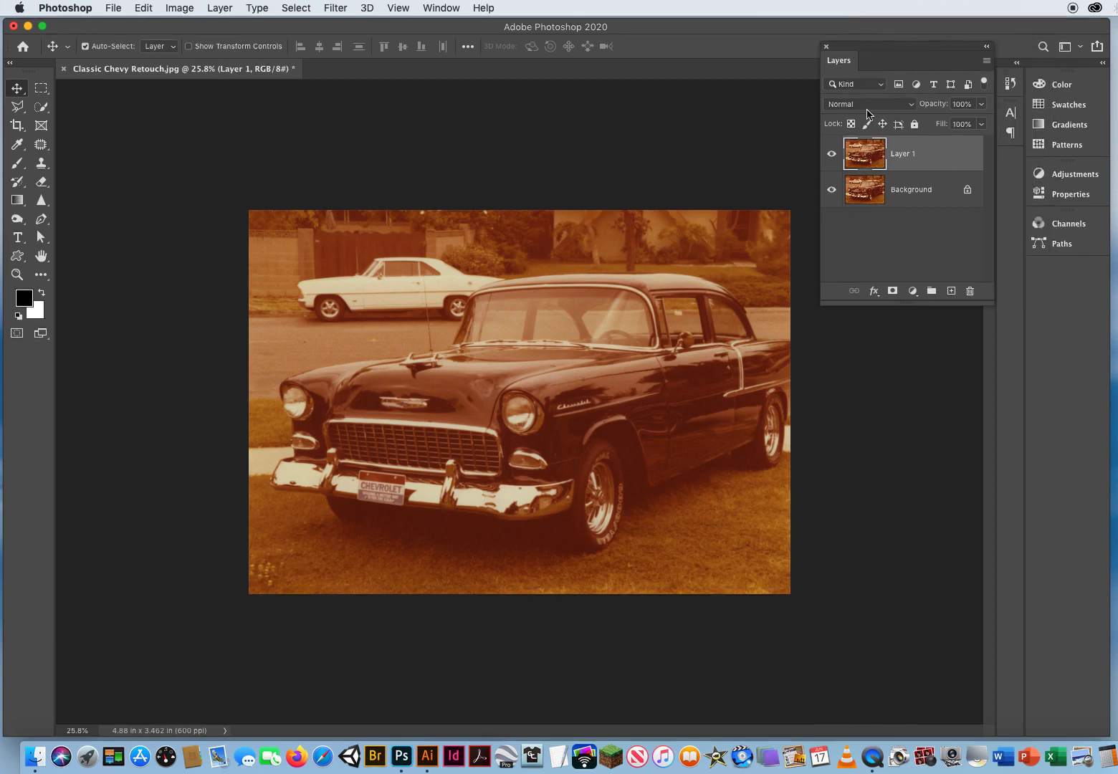
left_click(831, 153)
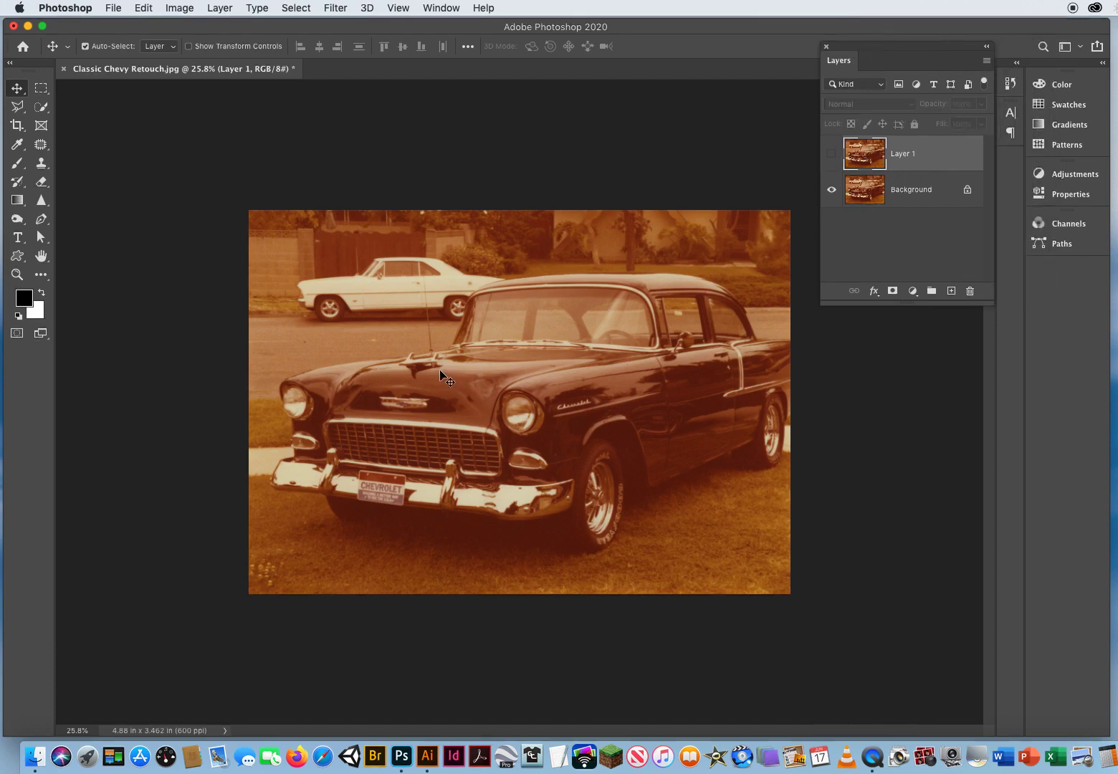
Step: Select Layer 1 above the Background and make it visible again
left_click(898, 189)
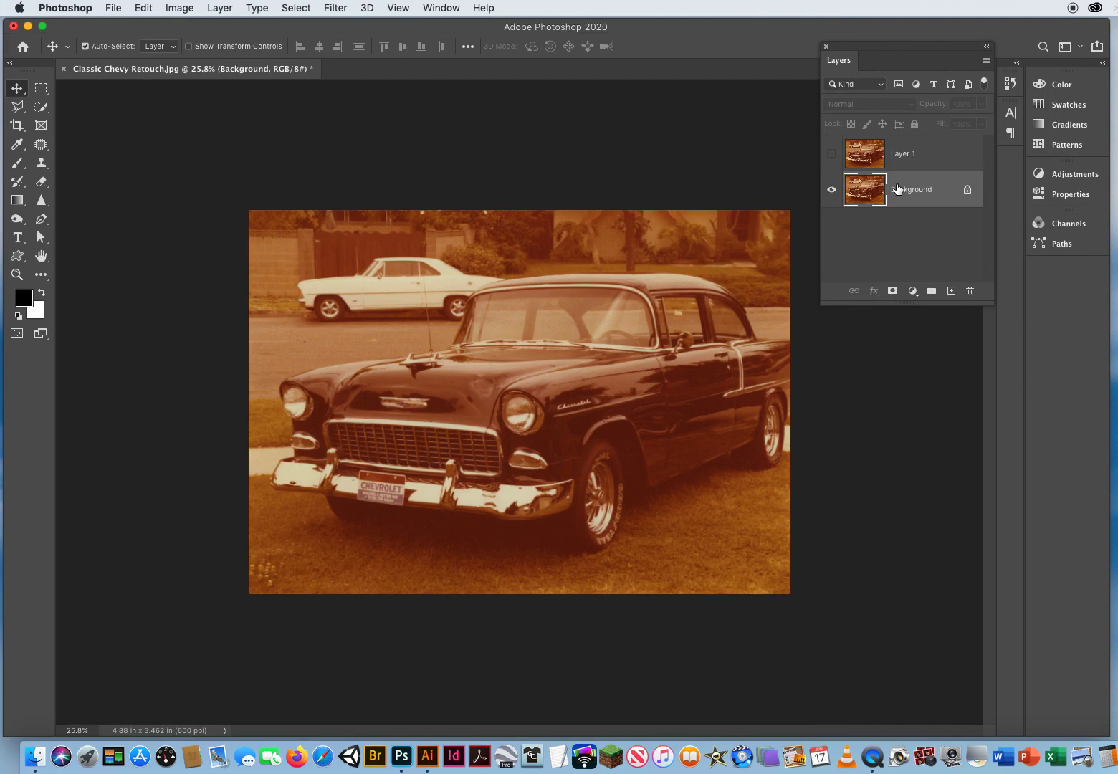
left_click(876, 155)
left_click(832, 154)
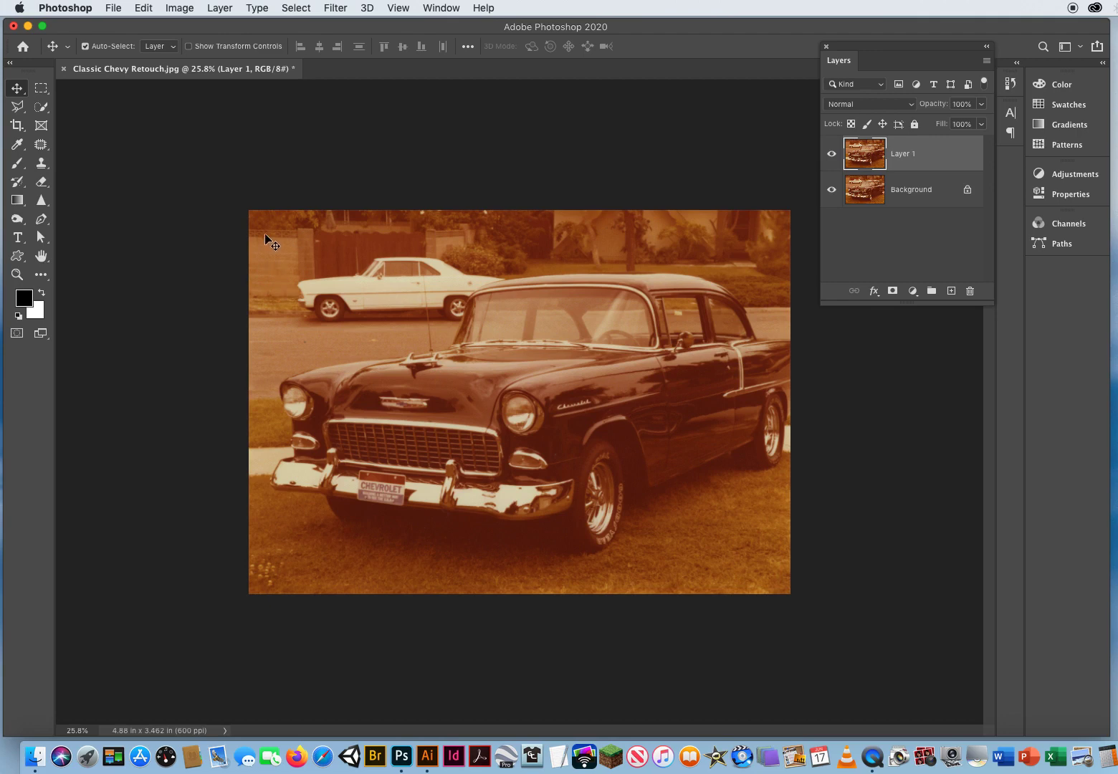
Step: Try Auto Color on Layer 1, and undo the correction
left_click(174, 8)
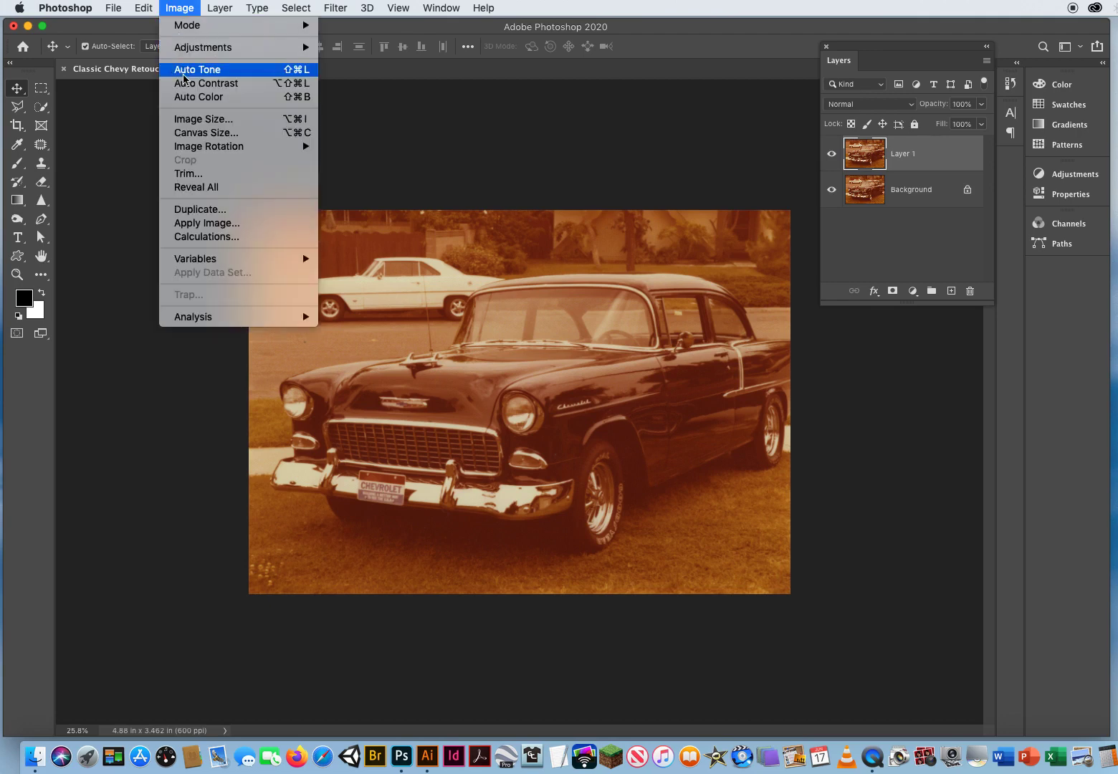
left_click(198, 95)
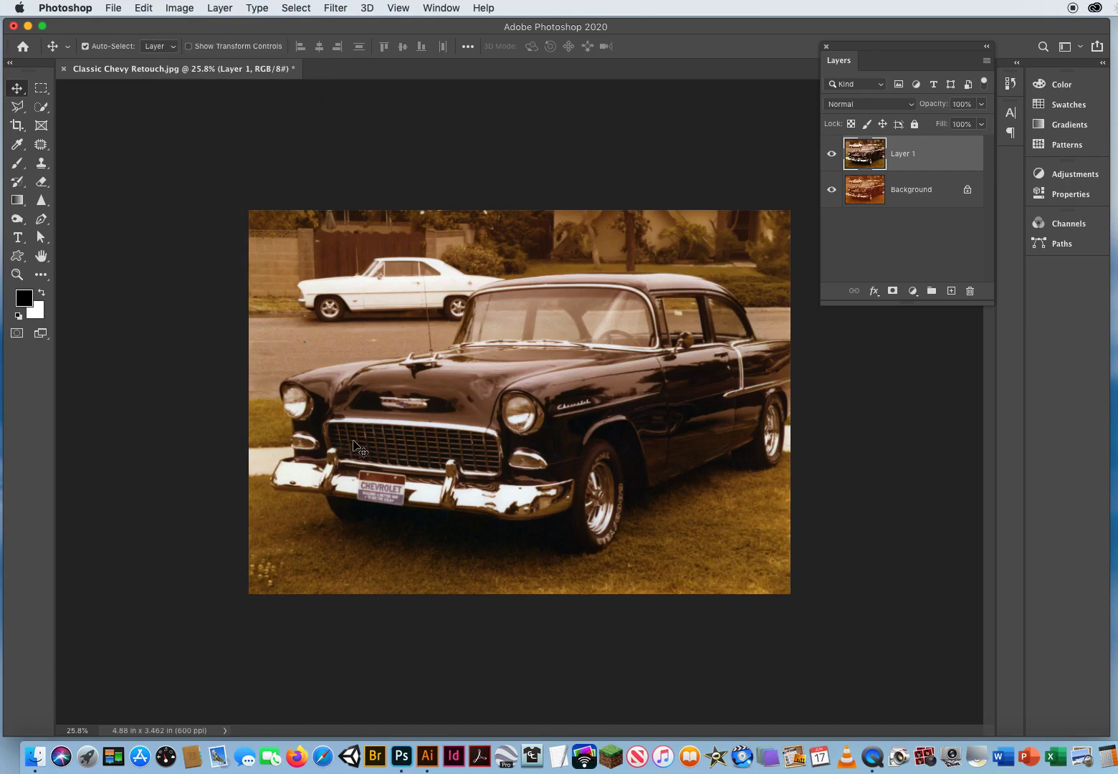
left_click(143, 8)
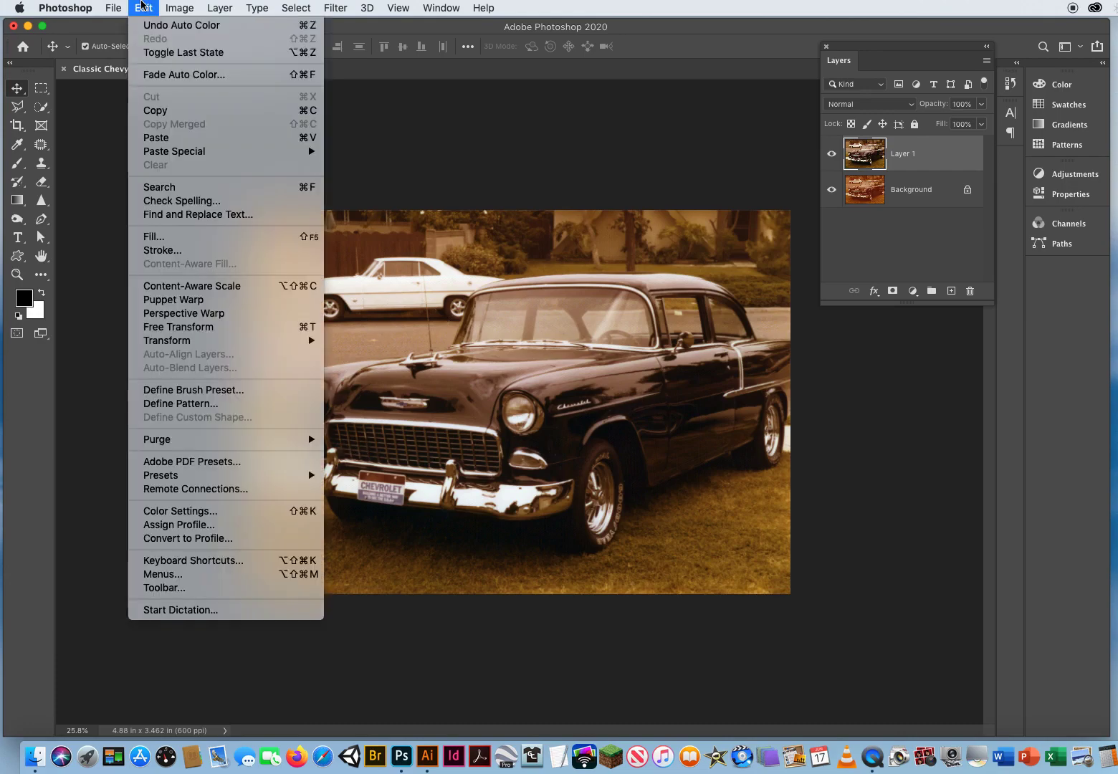
key("super+z")
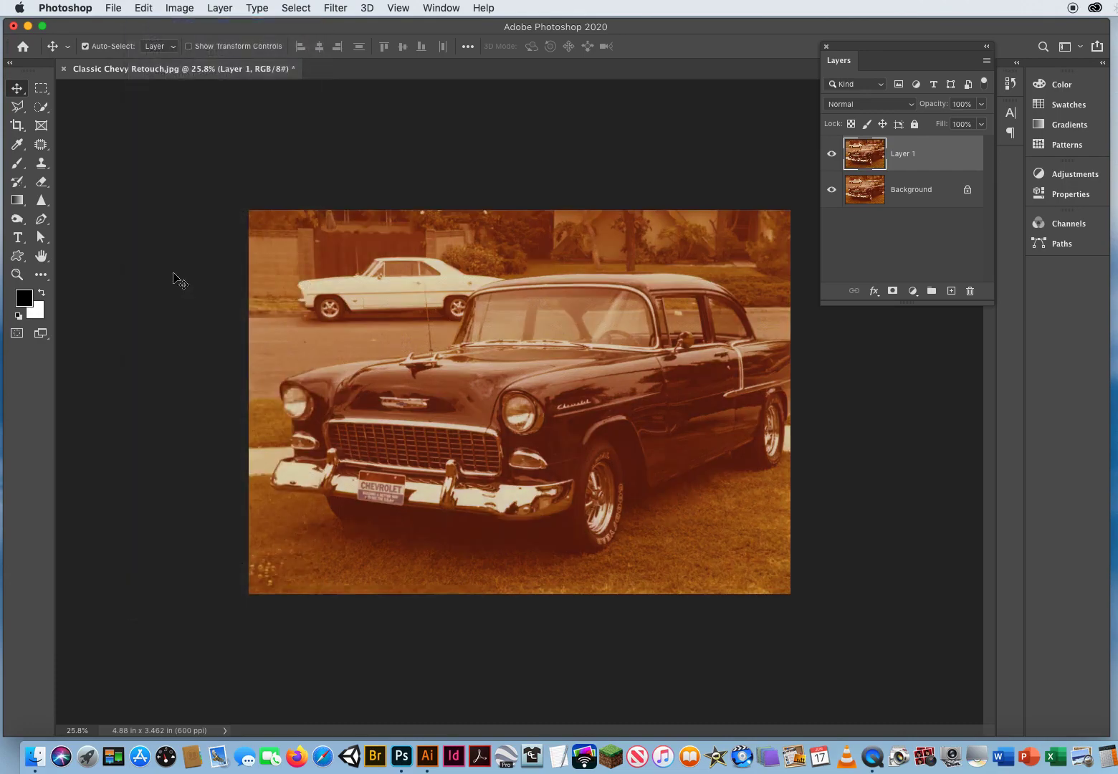
Step: Try Auto Contrast on Layer 1, and undo the correction
left_click(176, 6)
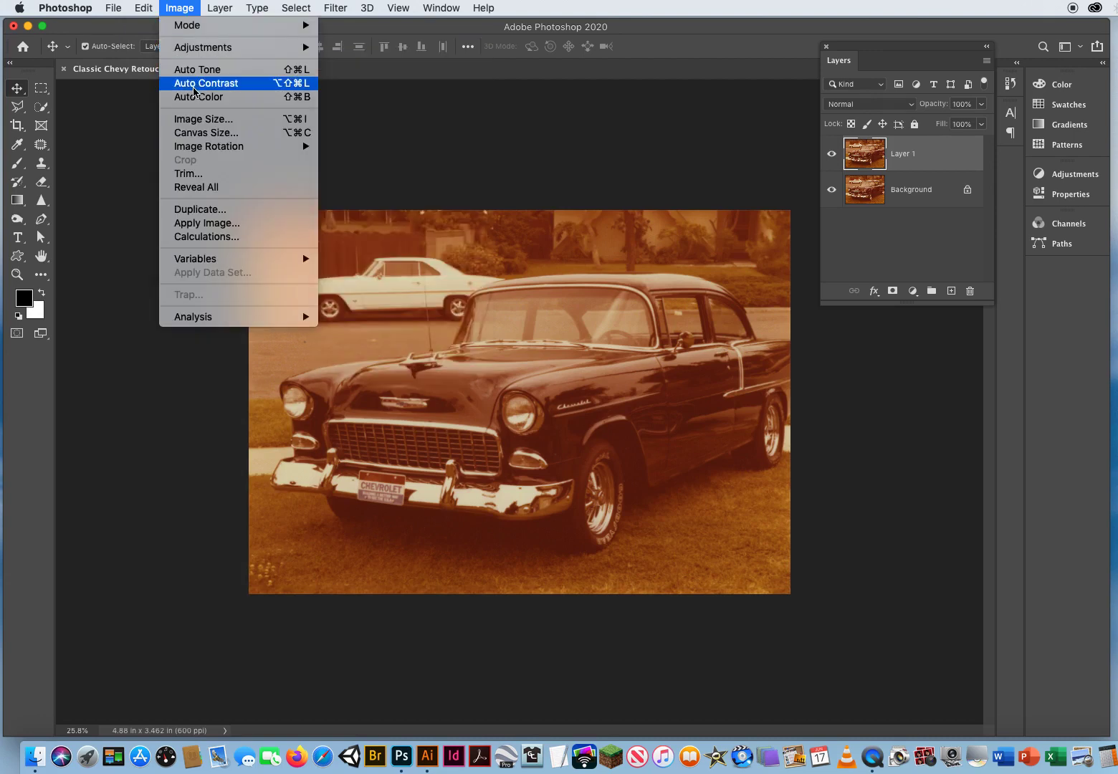
left_click(193, 88)
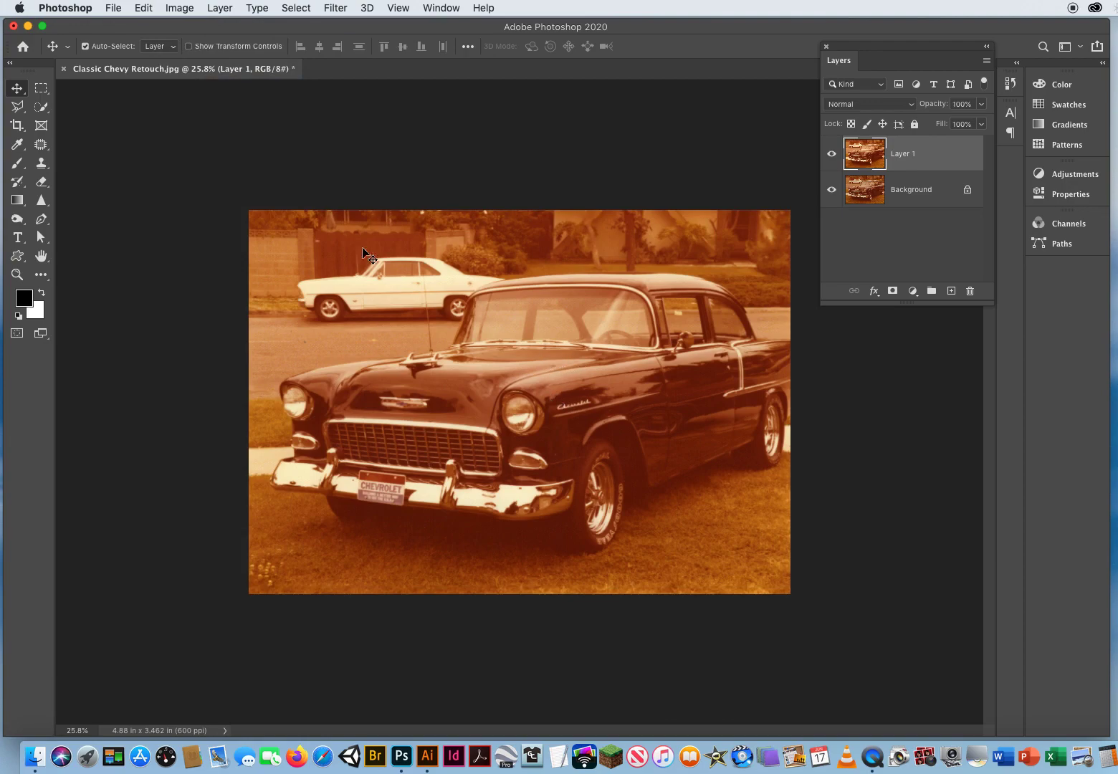
left_click(144, 8)
key("Escape")
Step: Try Auto Tone on Layer 1, and undo the correction
left_click(180, 7)
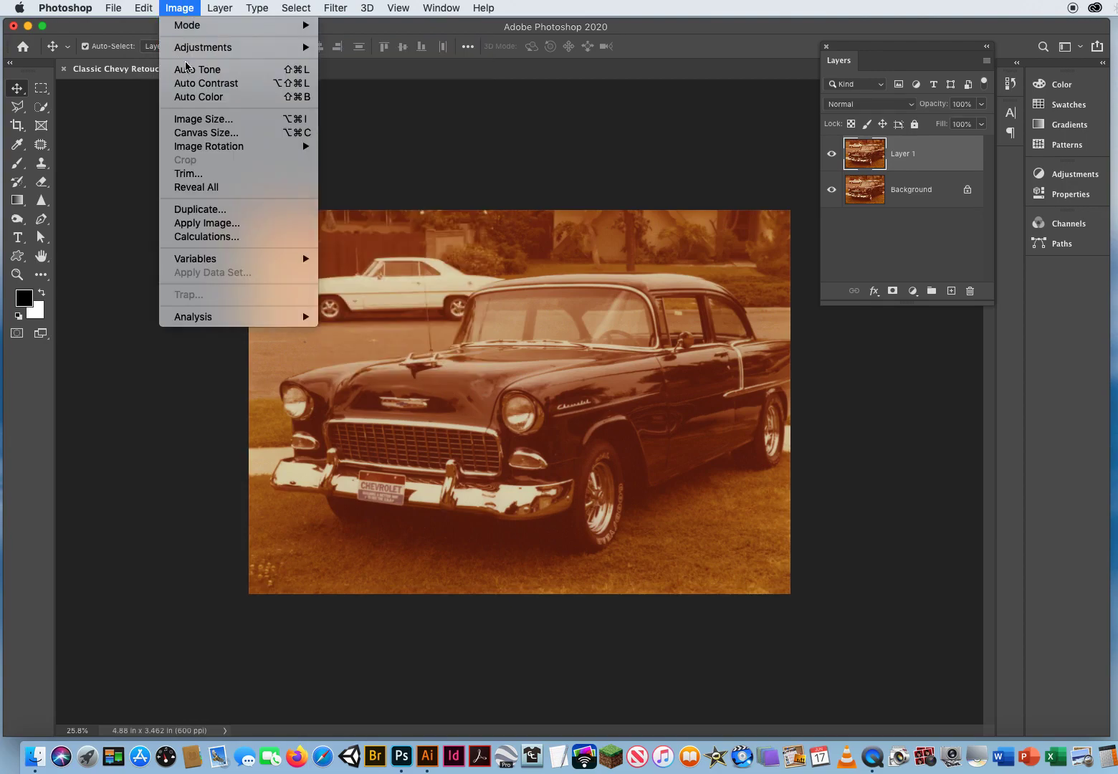
left_click(187, 68)
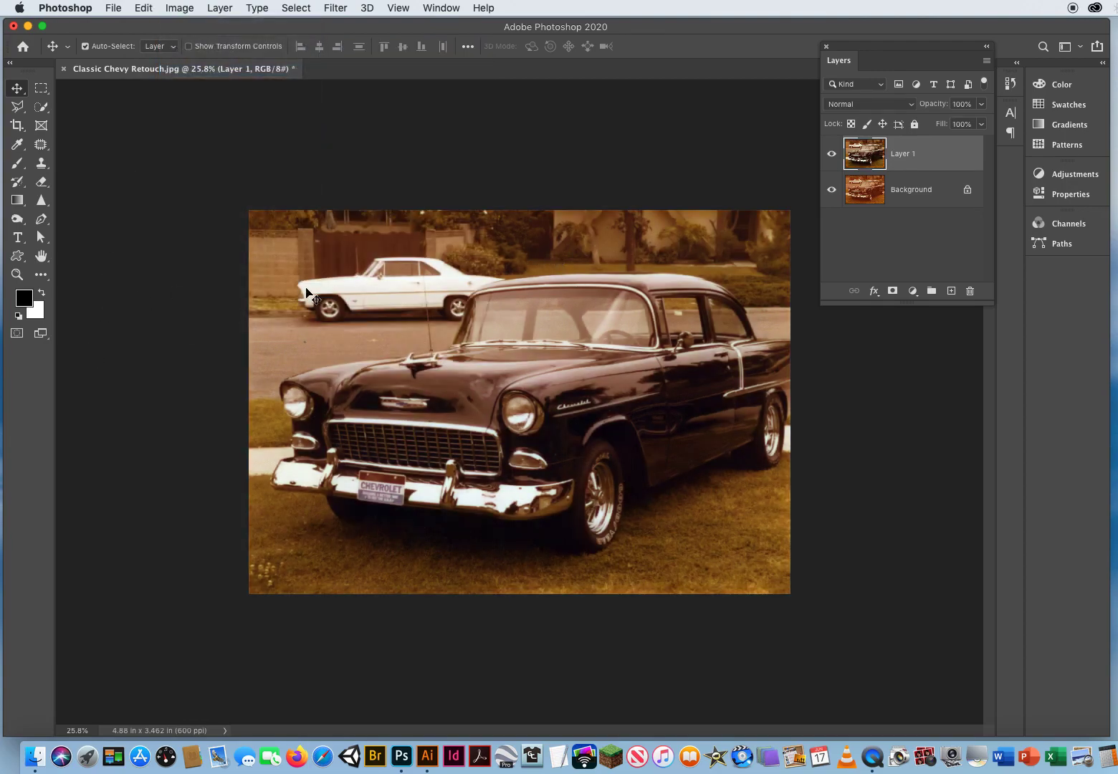
left_click(143, 8)
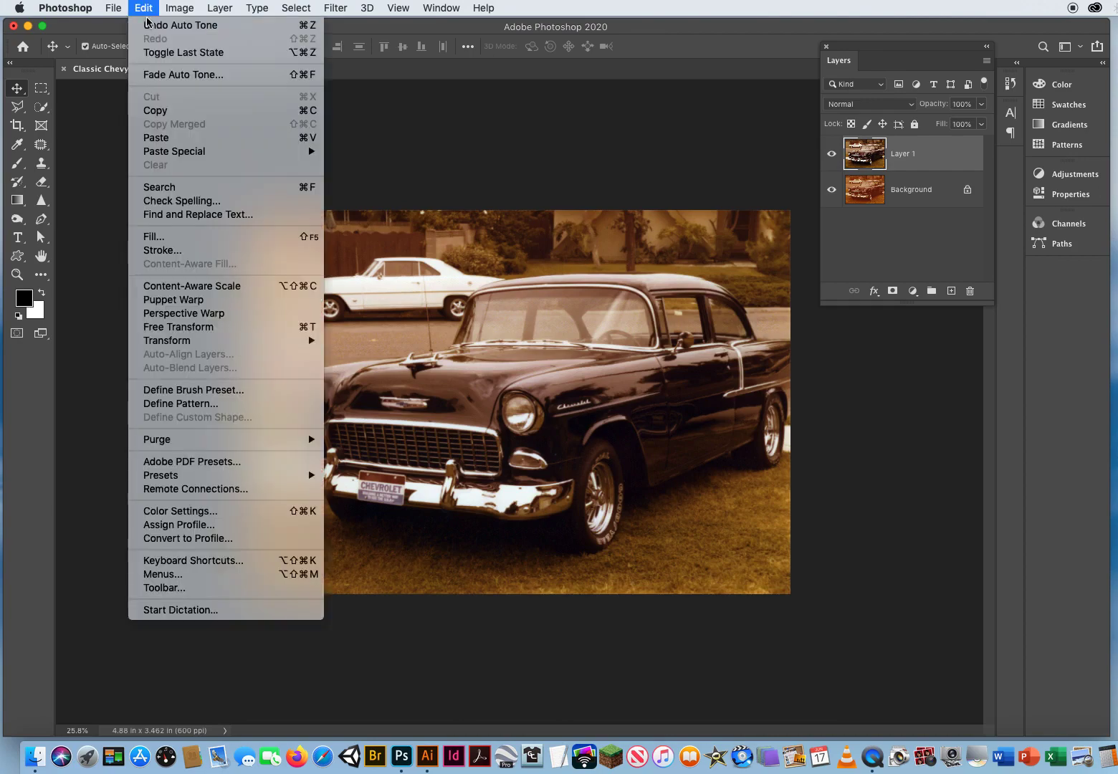
left_click(147, 29)
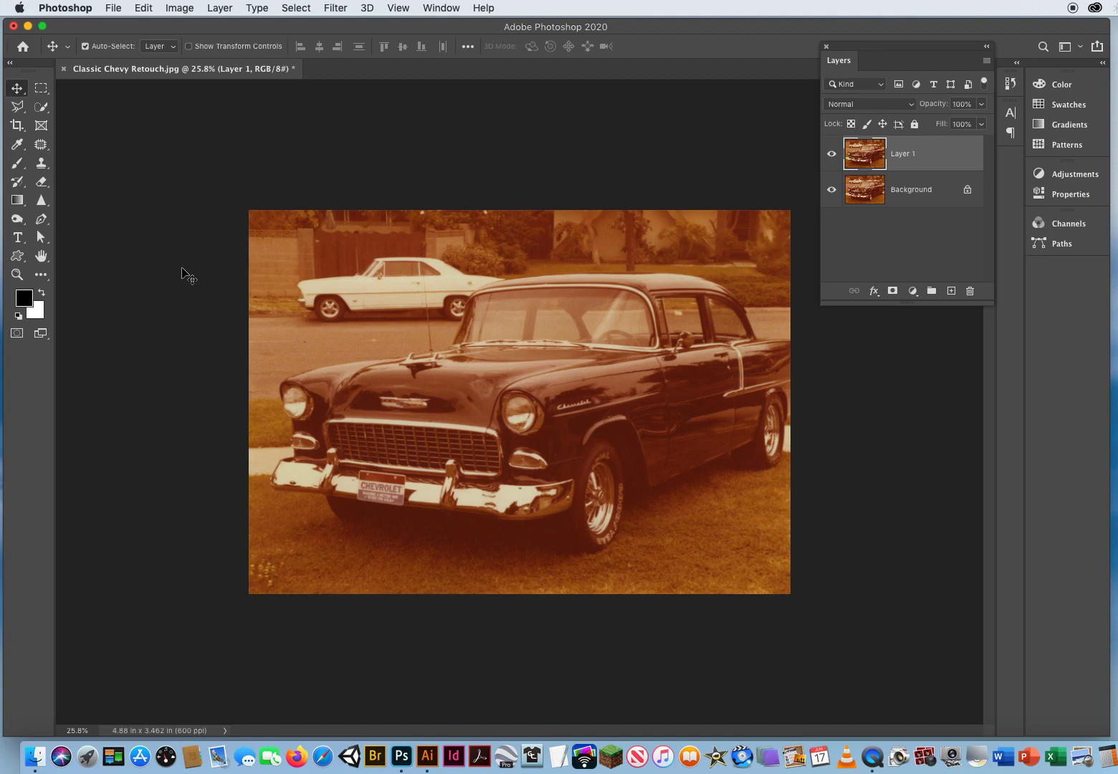
Step: Try a Levels adjustment on Layer 1, testing the RGB white point at 102 plus midtone and shadow shifts, and cancel it
left_click(180, 7)
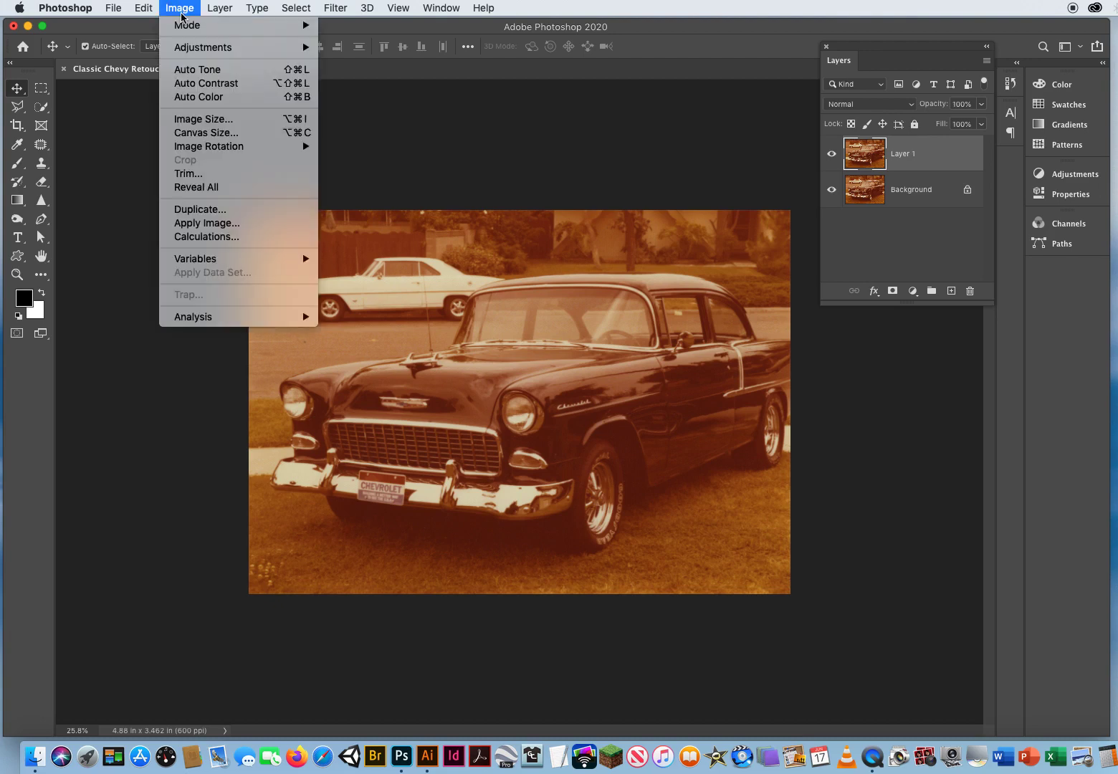
mouse_move(187, 50)
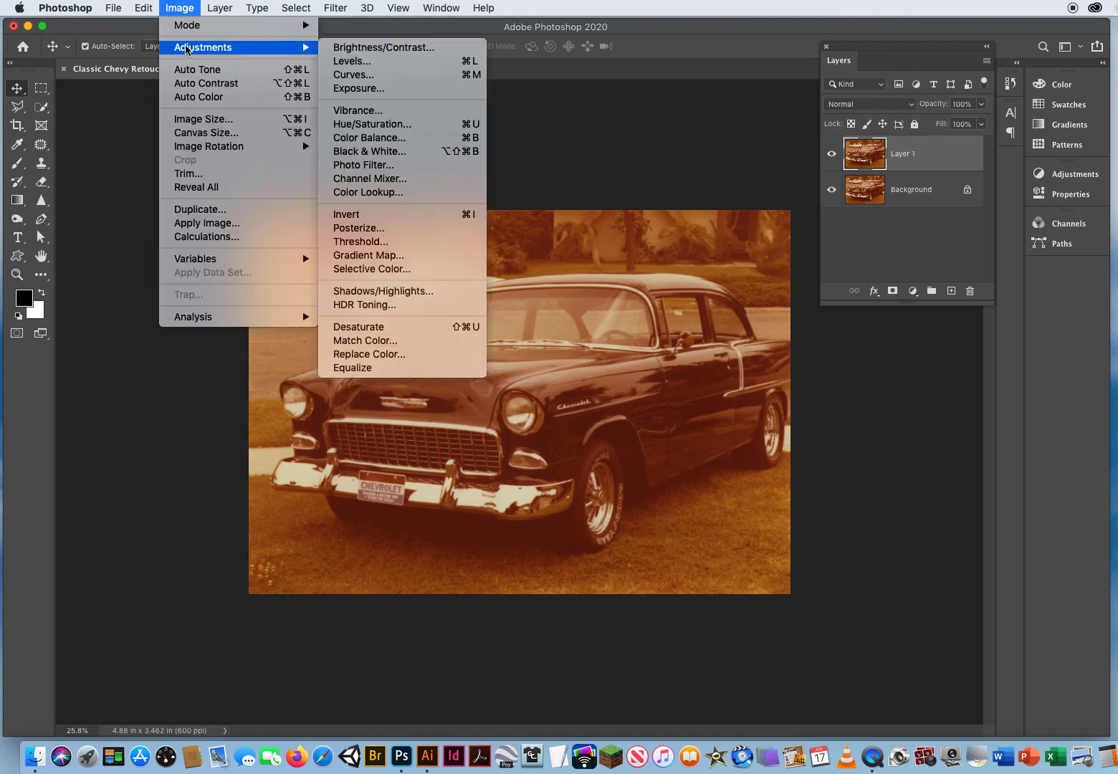
left_click(370, 63)
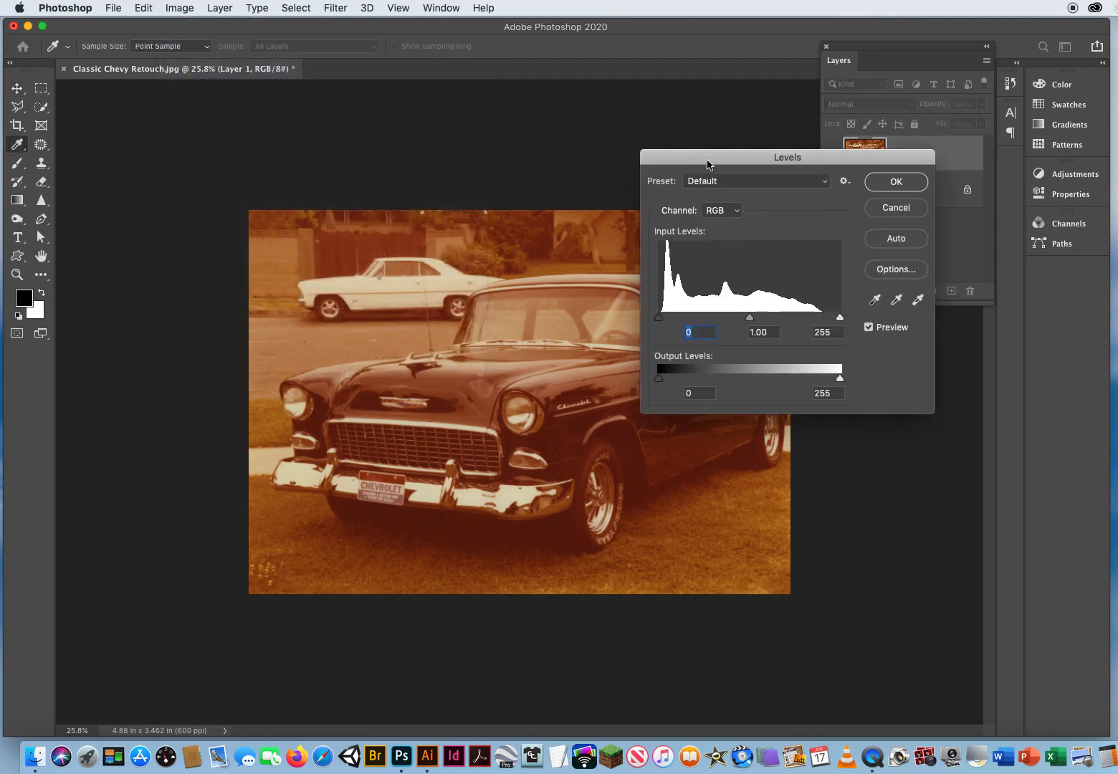
left_click_drag(710, 159, 733, 107)
left_click_drag(864, 262, 755, 263)
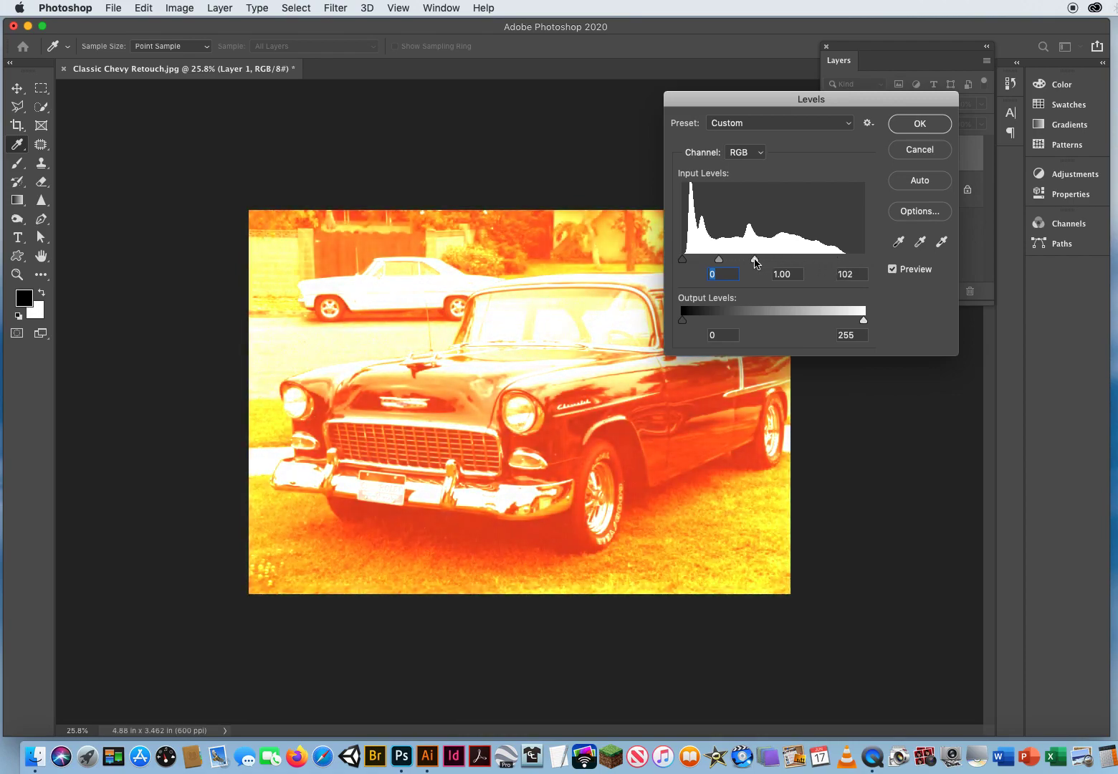
key("super+z")
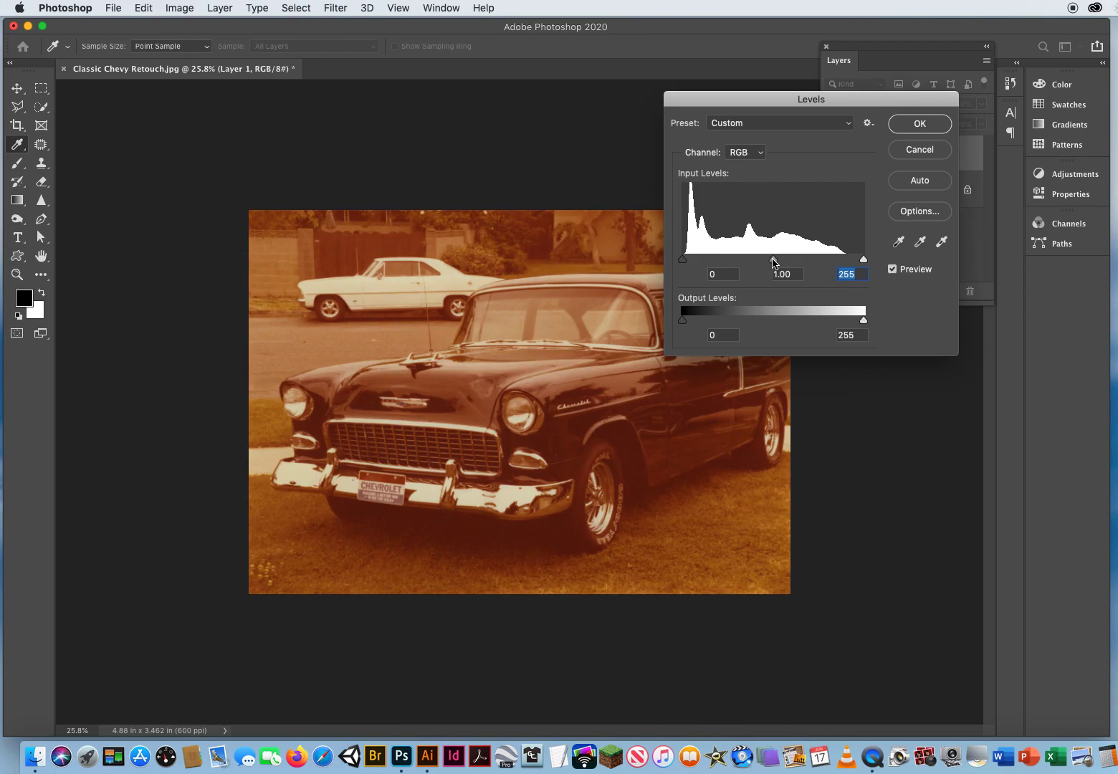
mouse_move(775, 263)
left_mouse_down()
mouse_move(825, 262)
mouse_move(731, 263)
mouse_move(812, 262)
mouse_move(760, 265)
left_mouse_up()
mouse_move(686, 262)
left_mouse_down()
mouse_move(746, 263)
mouse_move(699, 262)
left_mouse_up()
left_click(906, 158)
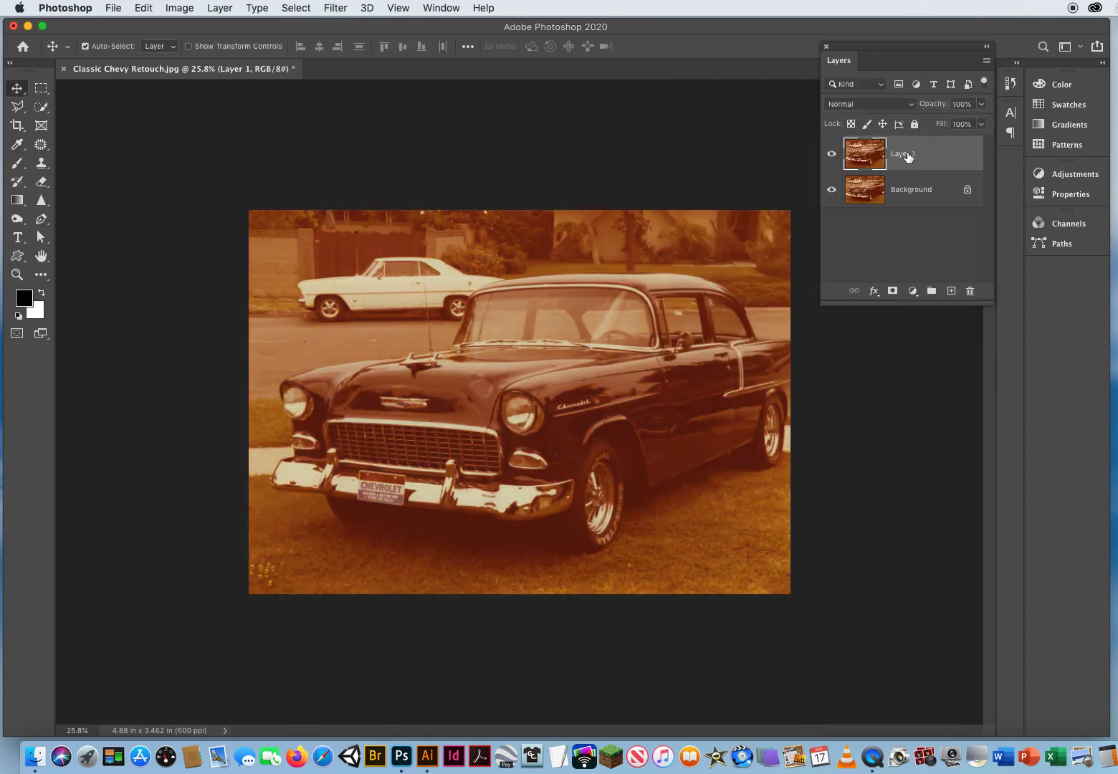
Step: Try Hue/Saturation on Layer 1 by lowering the Reds saturation to -99 and returning it to 0
left_click(179, 8)
mouse_move(188, 48)
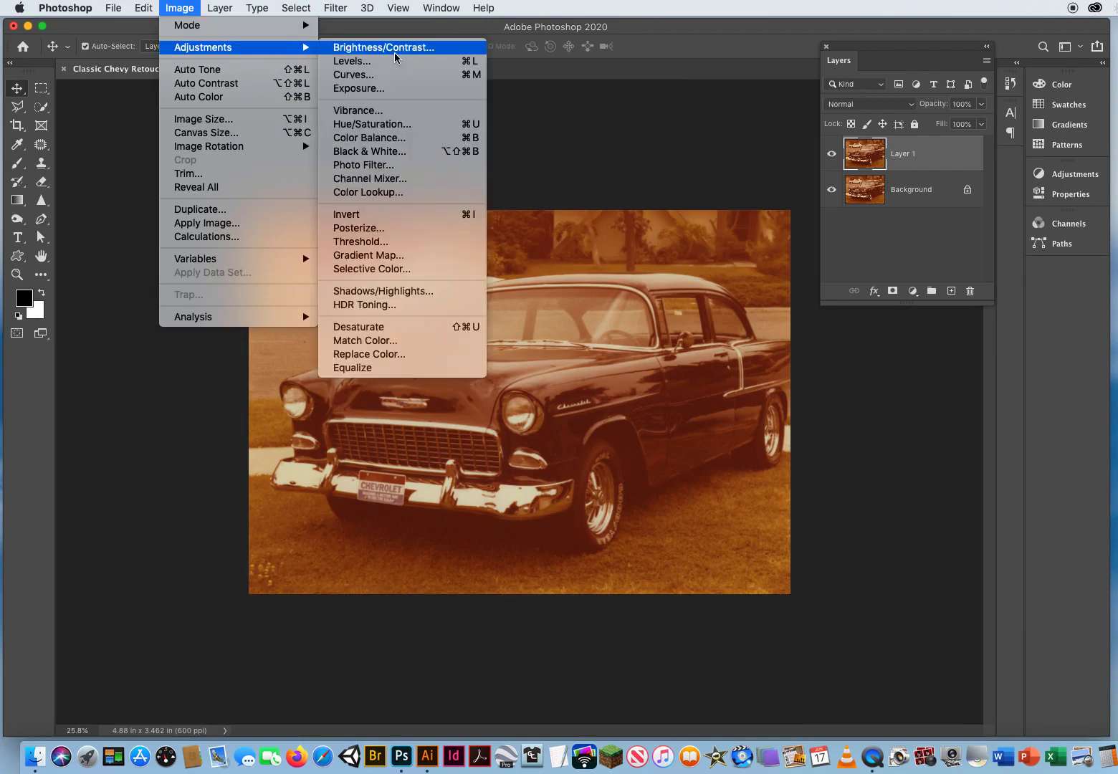
left_click(377, 125)
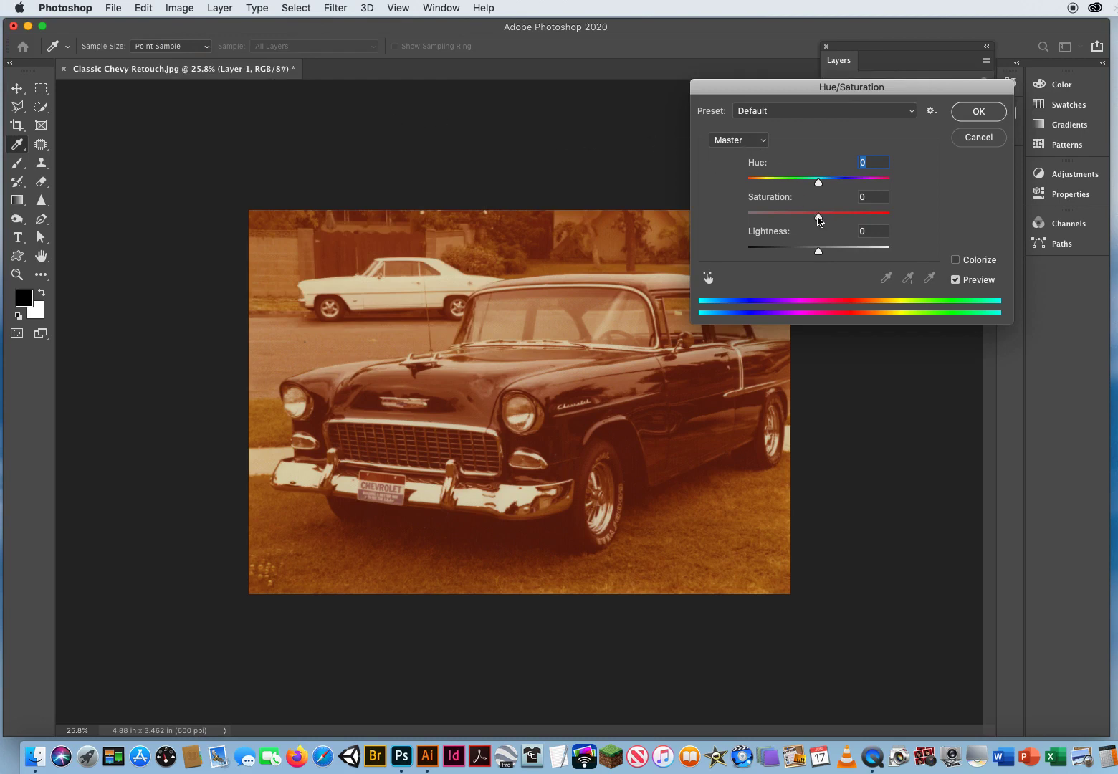
mouse_move(819, 218)
left_mouse_down()
mouse_move(736, 219)
mouse_move(818, 224)
left_mouse_up()
left_click(729, 146)
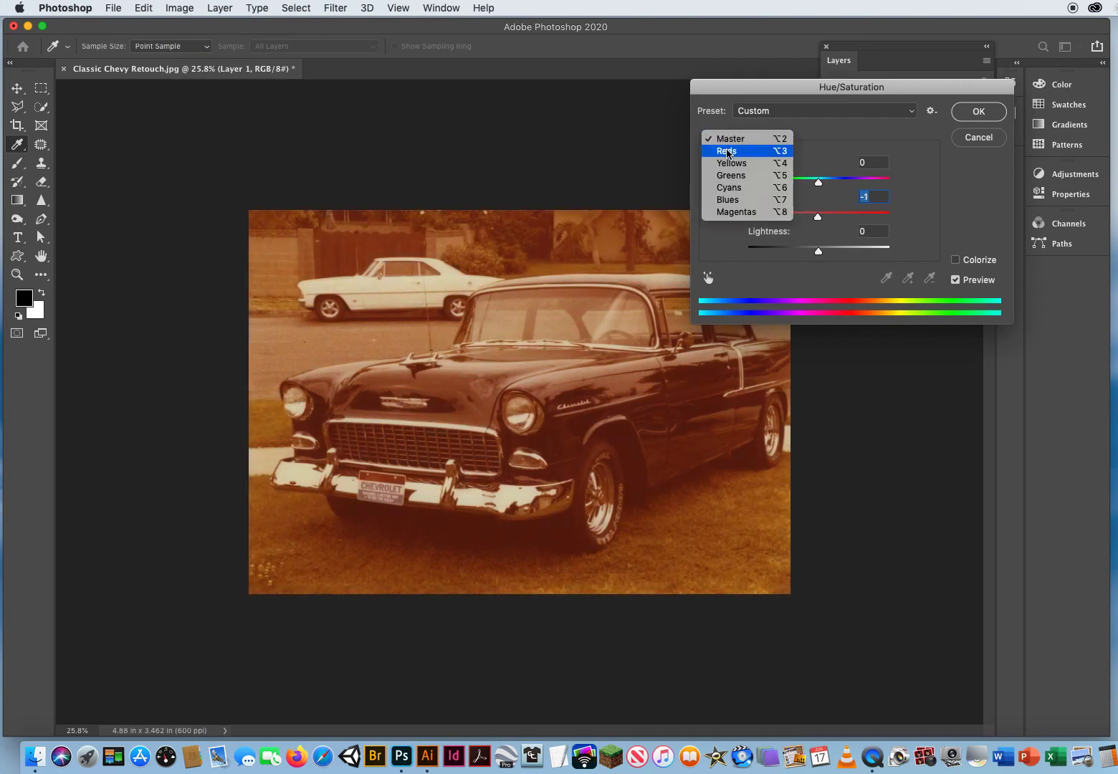
left_click(728, 152)
left_click_drag(820, 220, 728, 219)
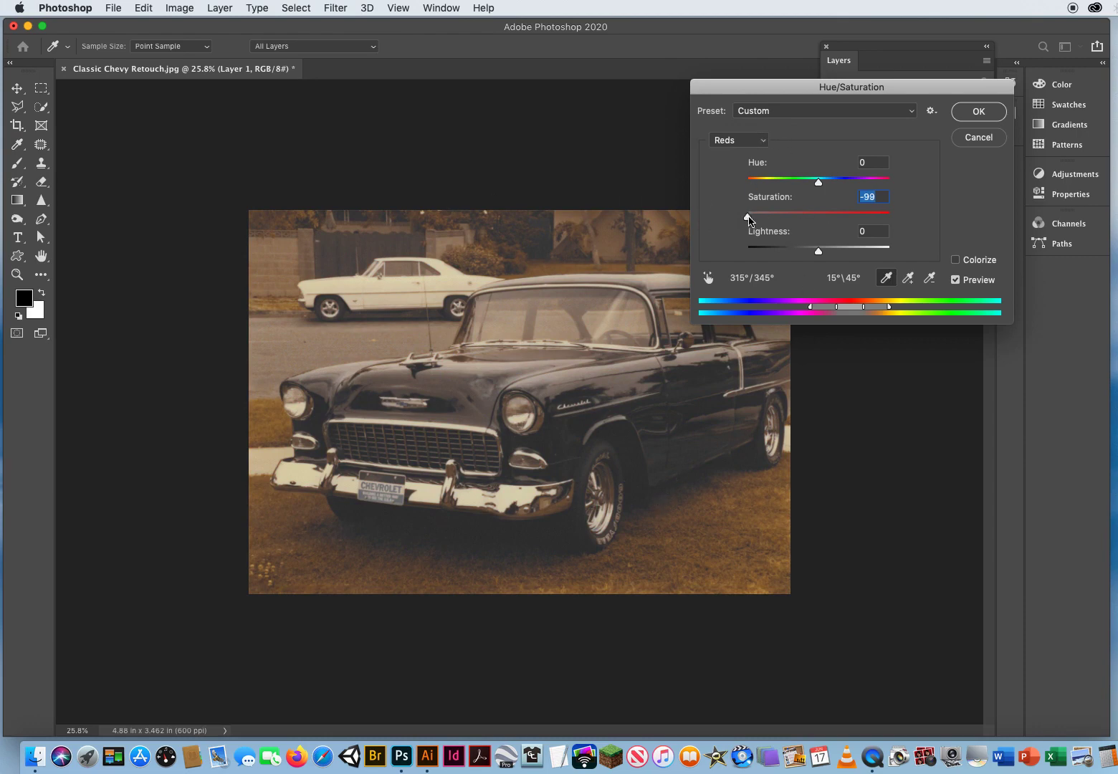
left_click_drag(747, 218, 820, 220)
Step: Try the on-image adjustment on the car's fender to lower the Reds saturation to -100, and cancel Hue/Saturation
left_click(708, 278)
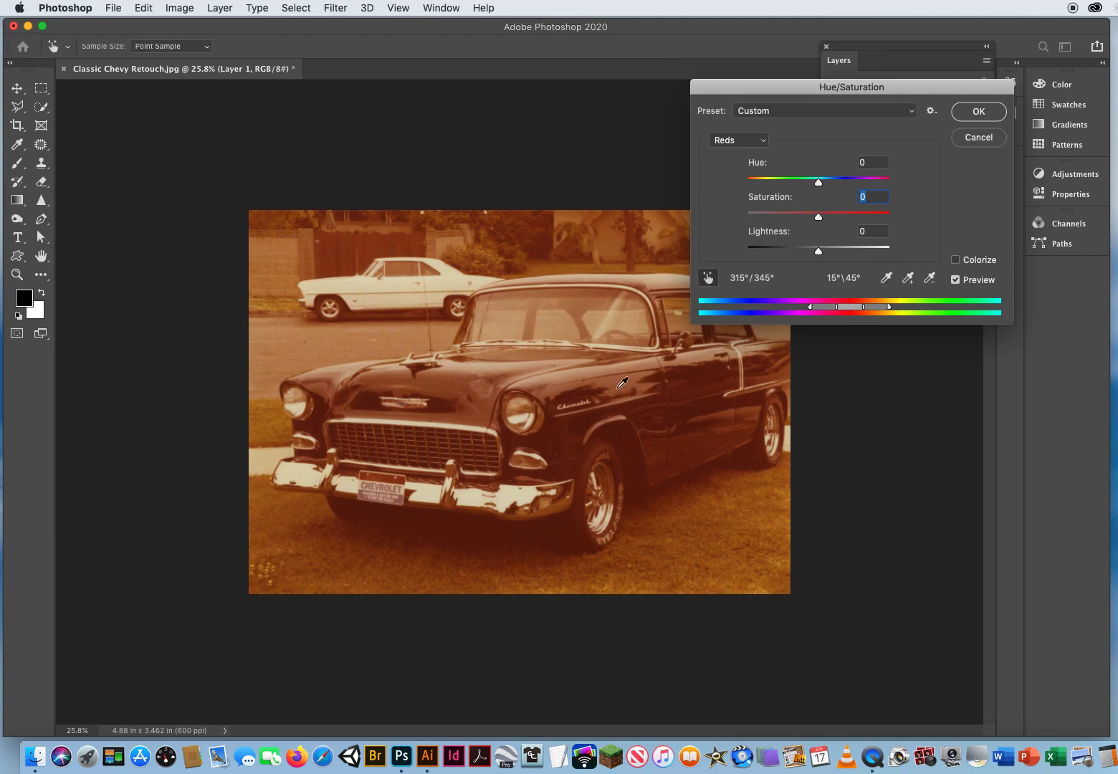
left_click_drag(631, 384, 500, 393)
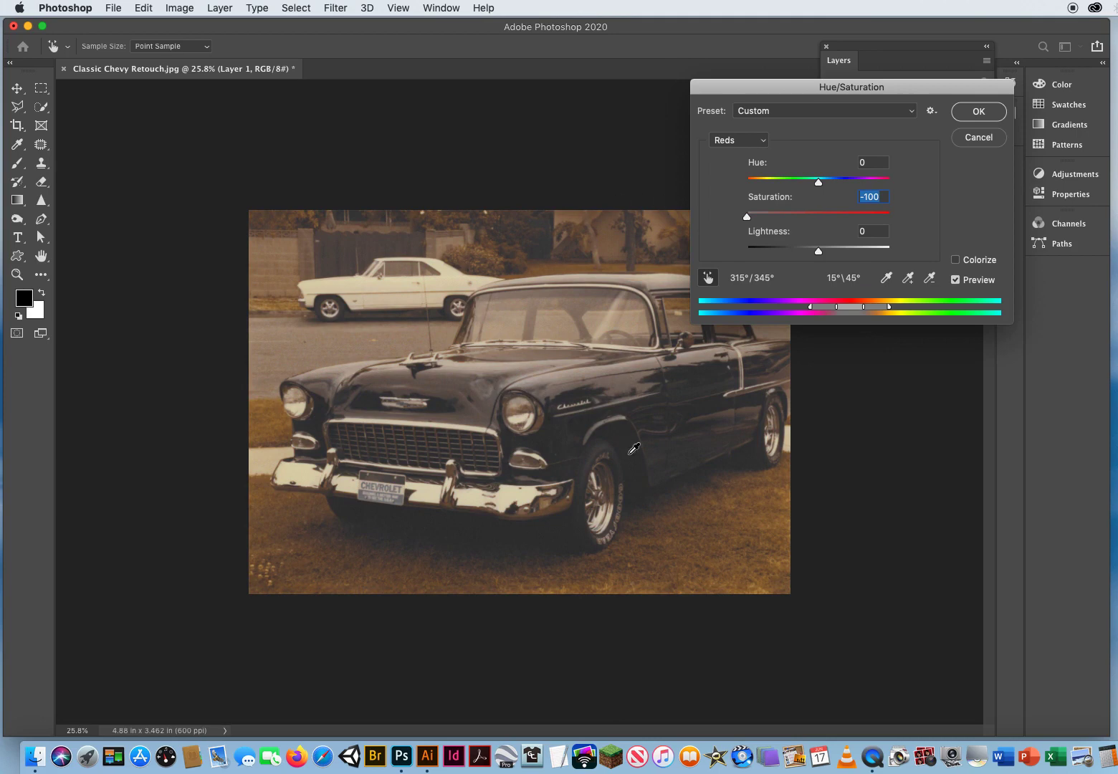
left_click(968, 141)
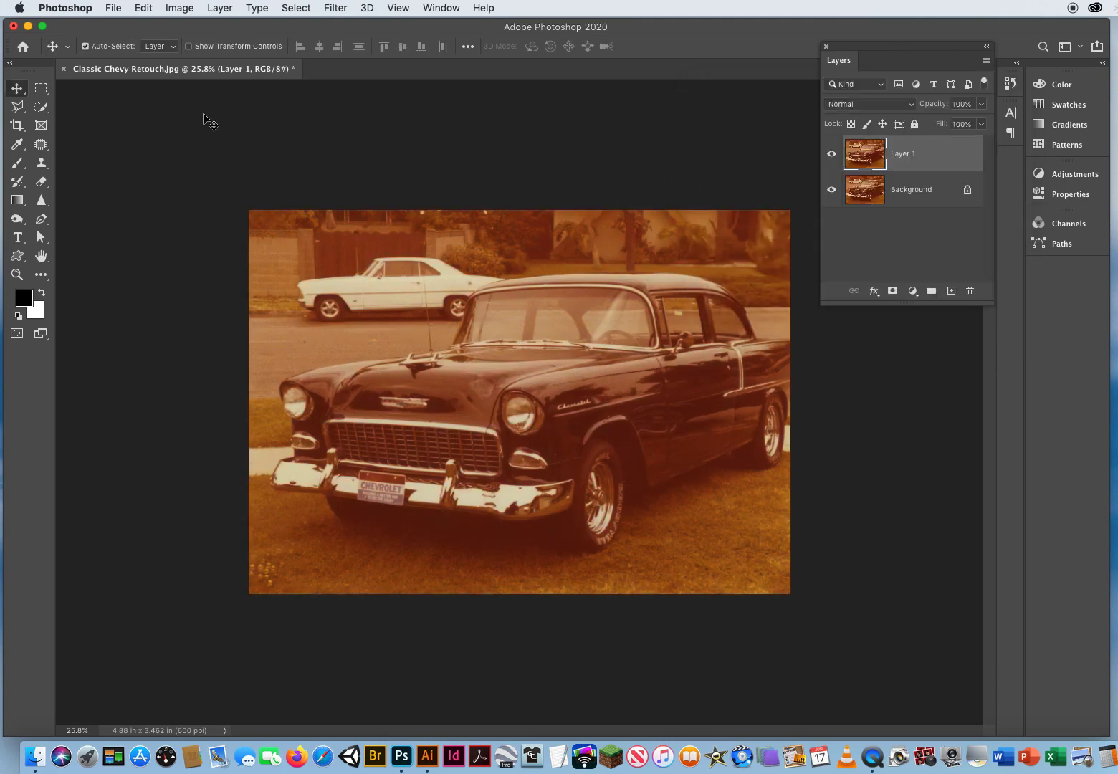
Step: Try a Photo Filter on Layer 1 using Cooling Filter (80) at 86% density
left_click(180, 8)
mouse_move(185, 47)
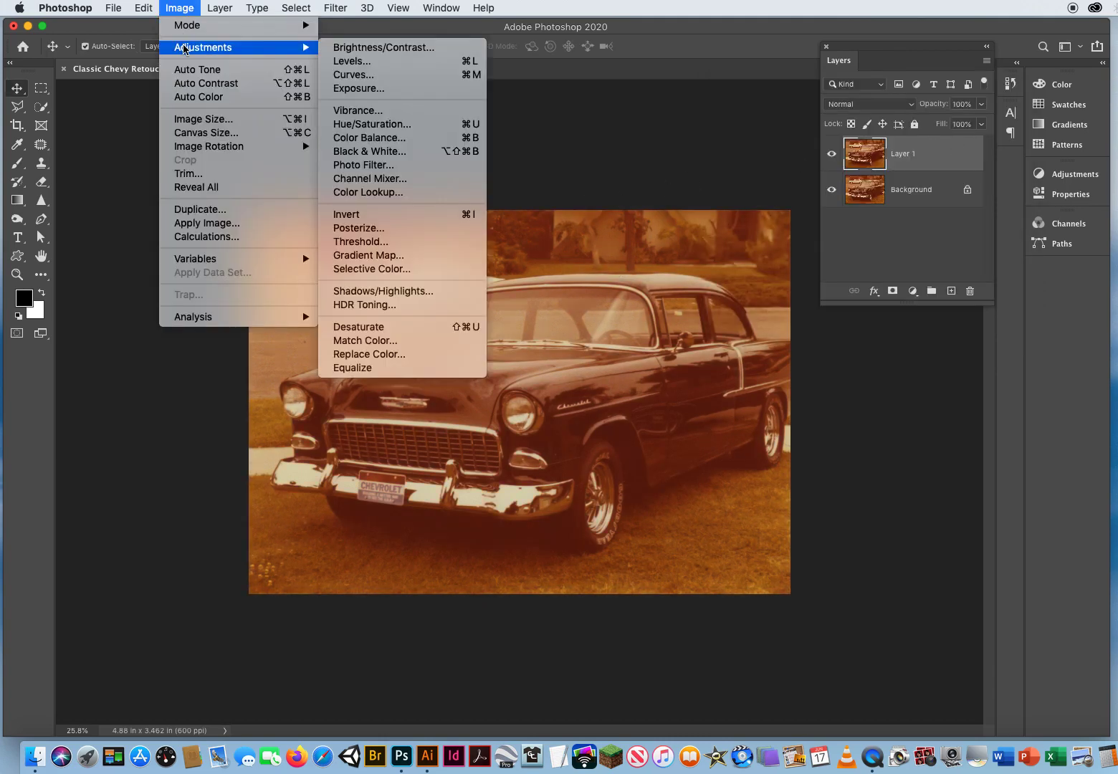
left_click(373, 166)
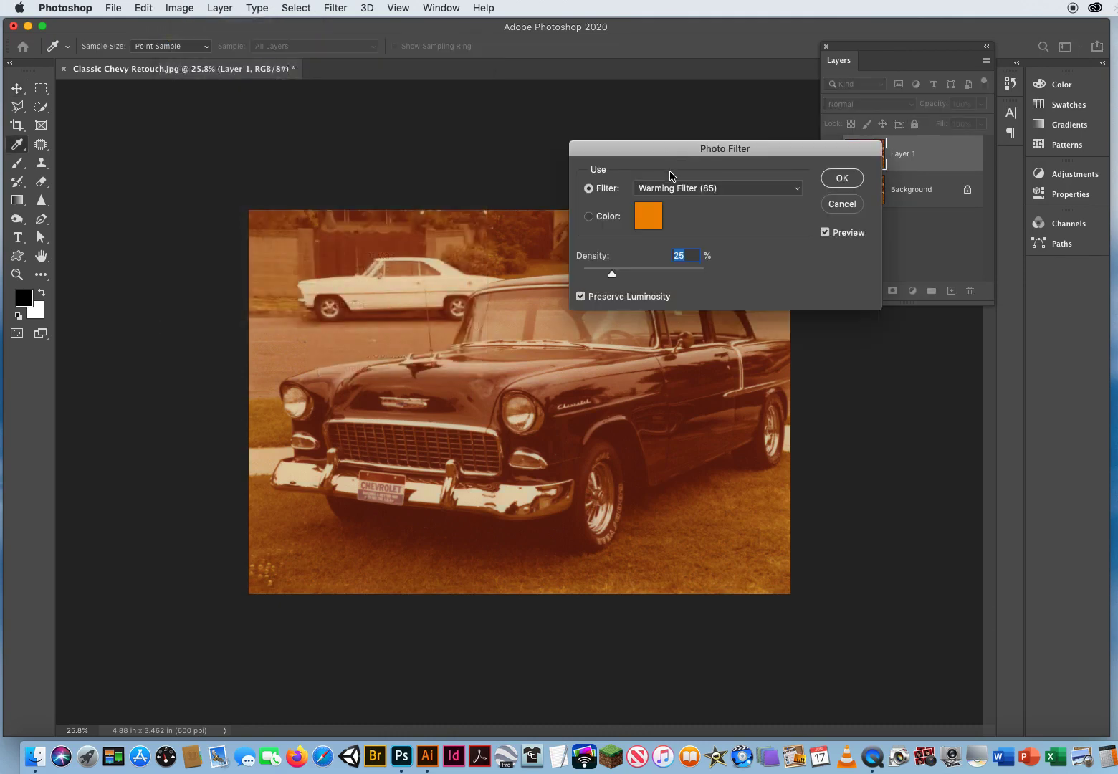
left_click_drag(659, 153, 777, 111)
left_click(796, 146)
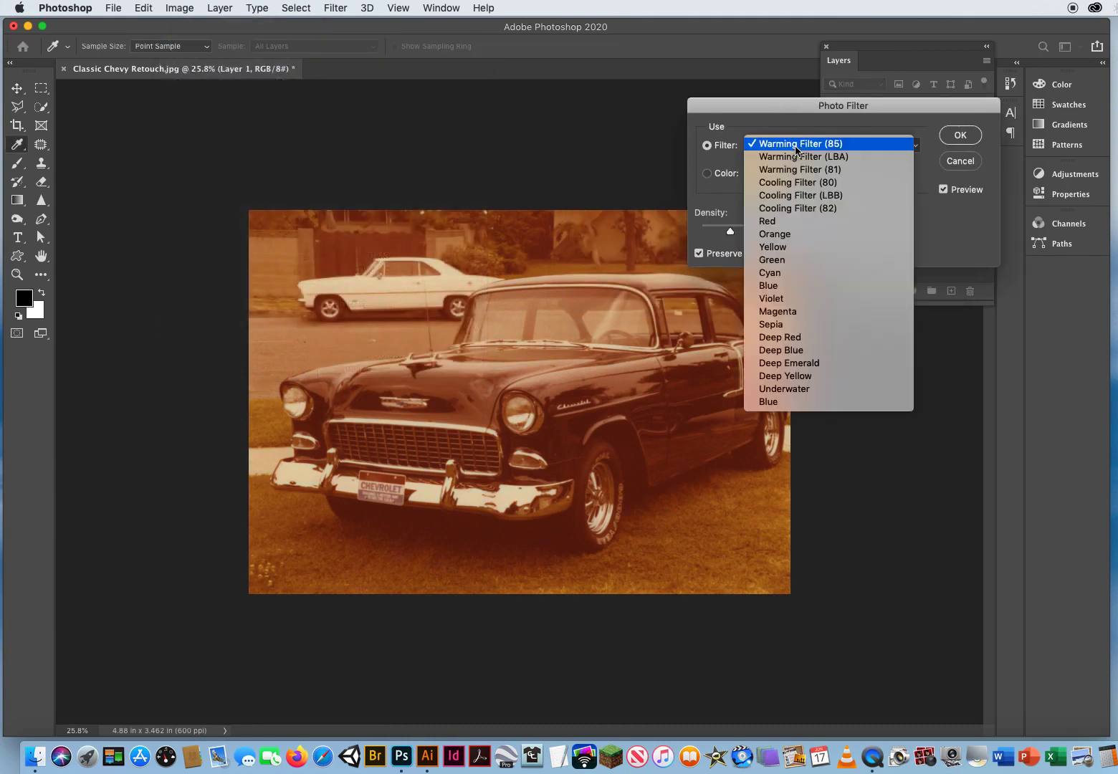
left_click(798, 183)
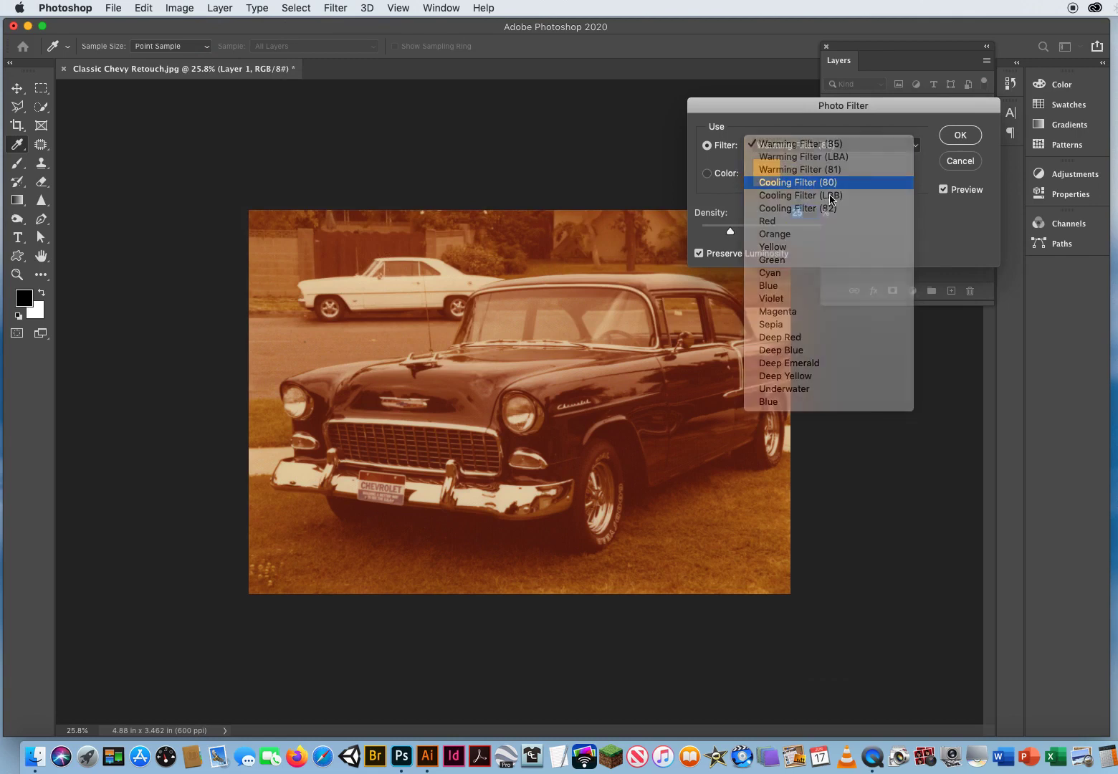
left_click_drag(731, 232, 802, 235)
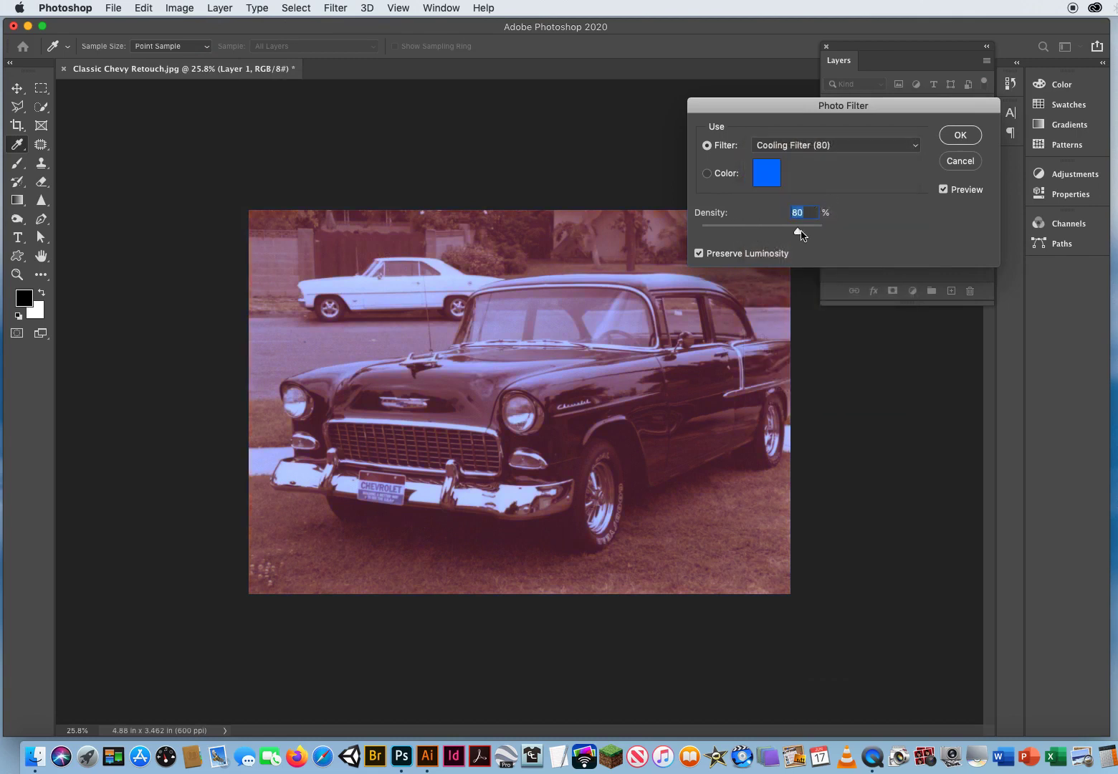
Step: Preview the Cooling Filter (LBB), Cooling Filter (82) and Green photo filters, reduce the Green density, and cancel the Photo Filter
left_click(794, 157)
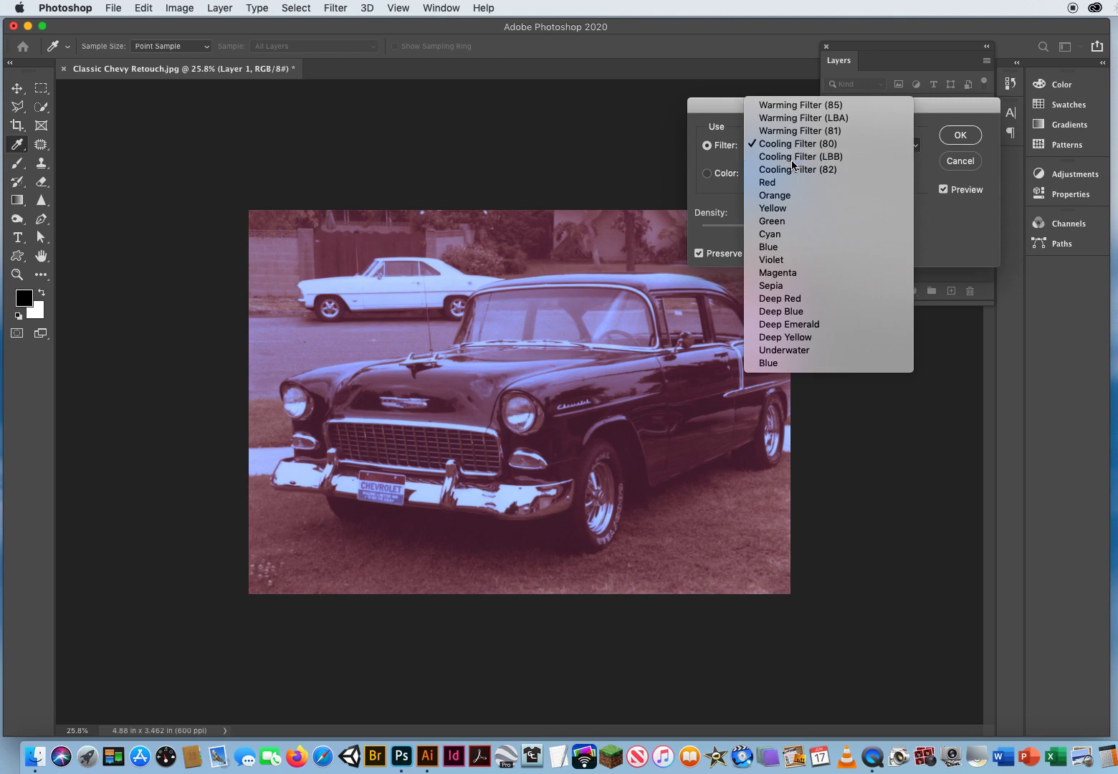
left_click(789, 146)
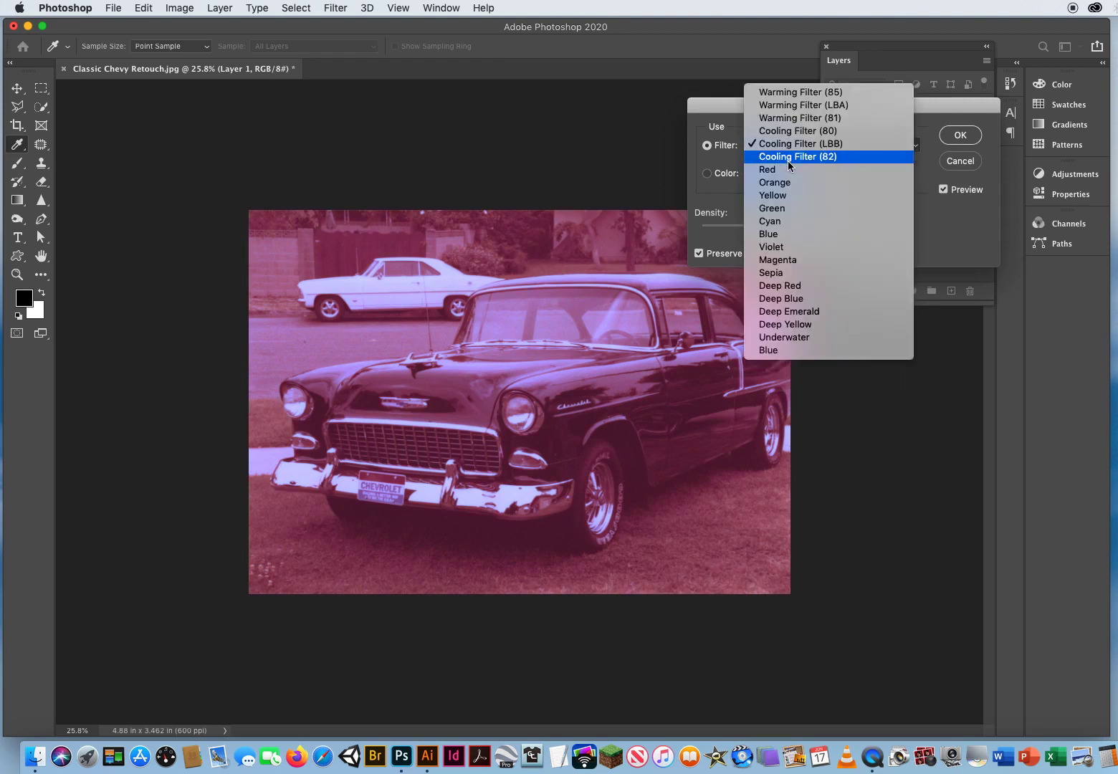
left_click(792, 159)
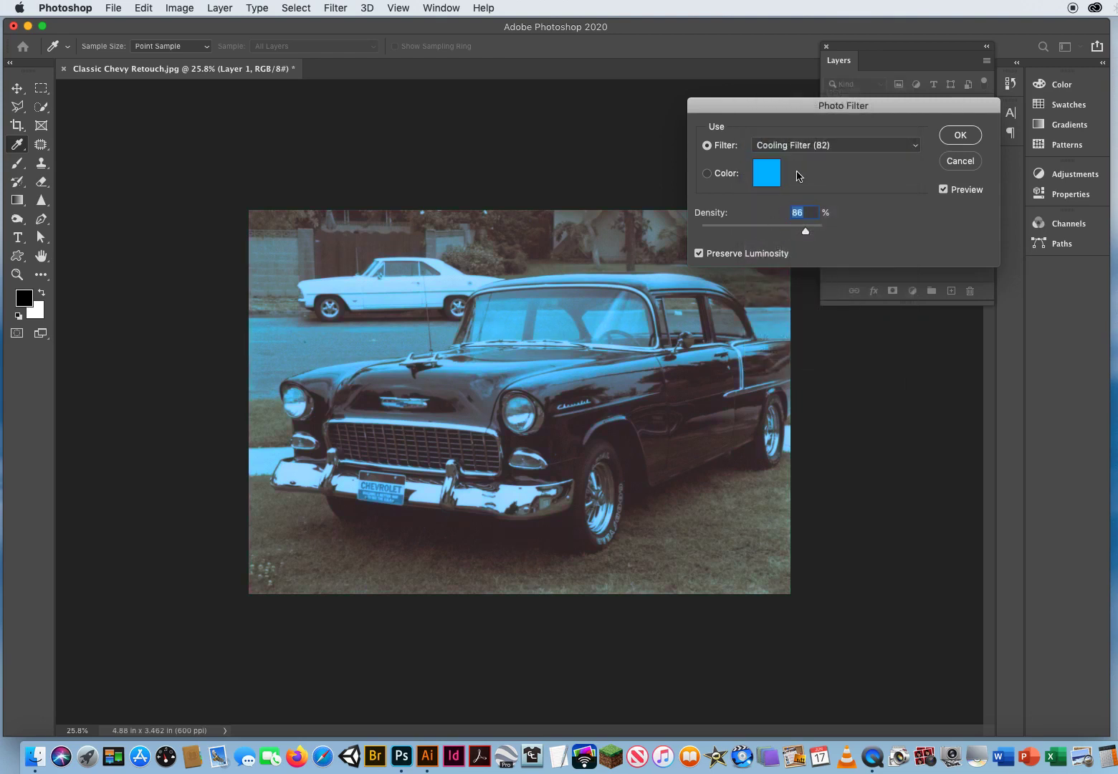
left_click(788, 149)
left_click(784, 195)
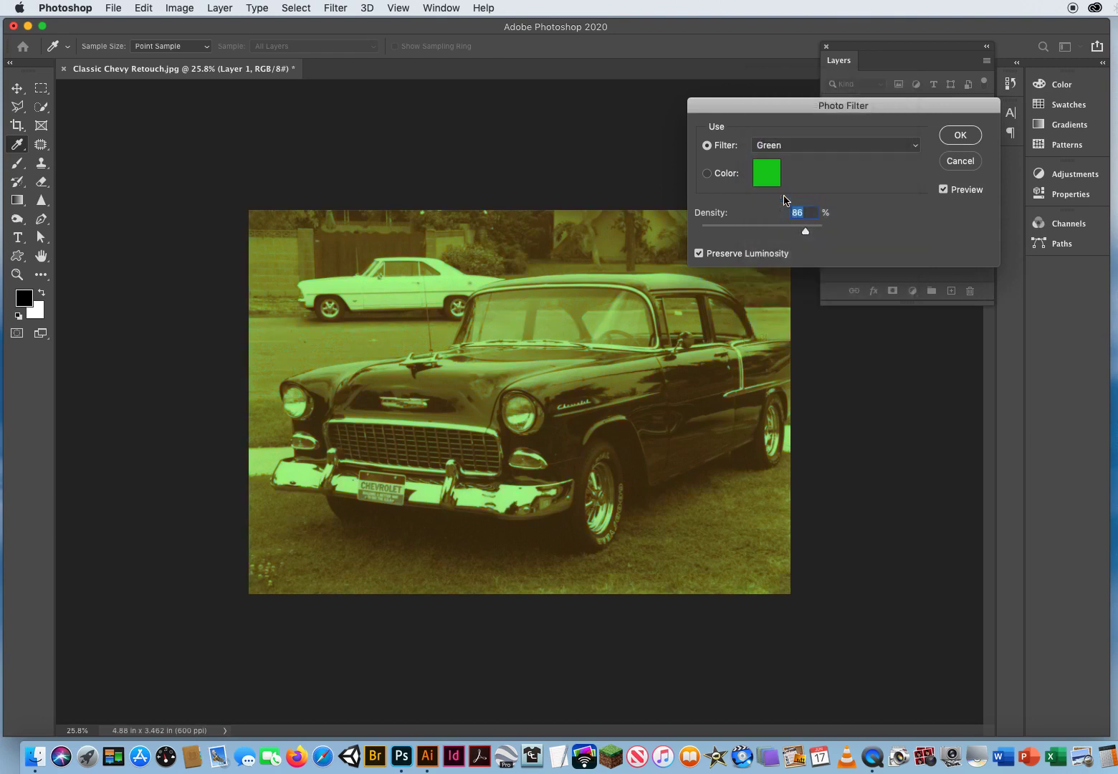
left_click_drag(809, 231, 784, 232)
key("Escape")
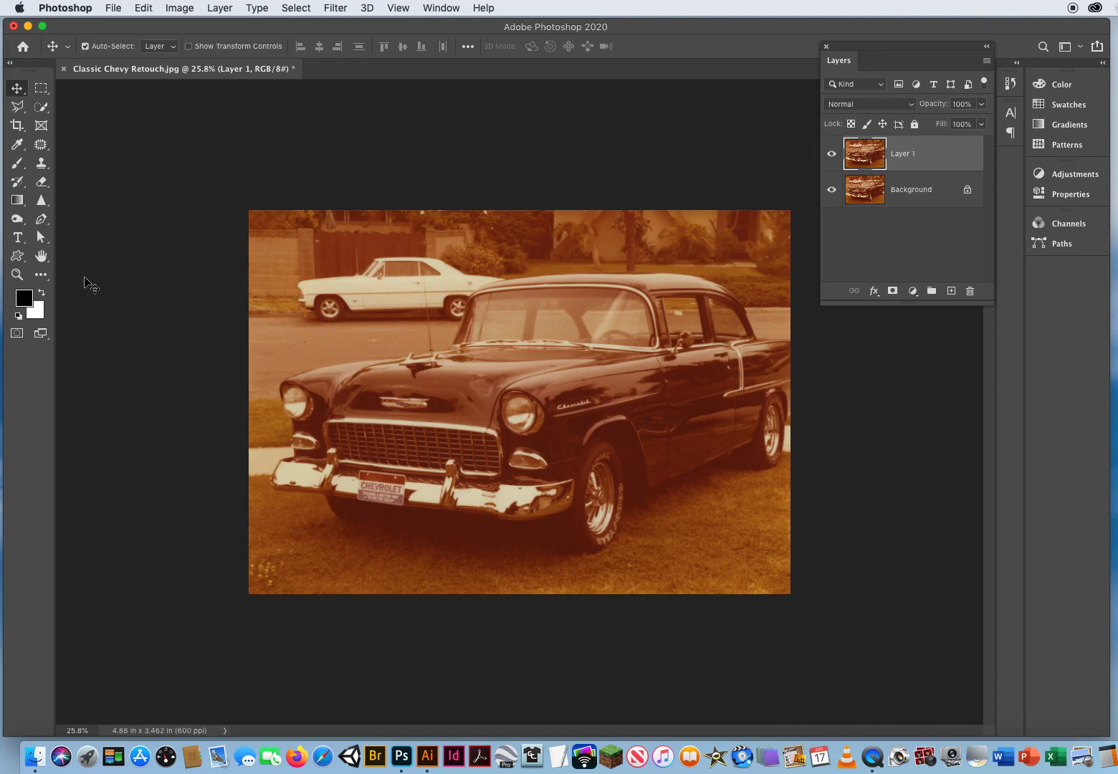
left_click(17, 274)
left_click_drag(273, 355, 350, 357)
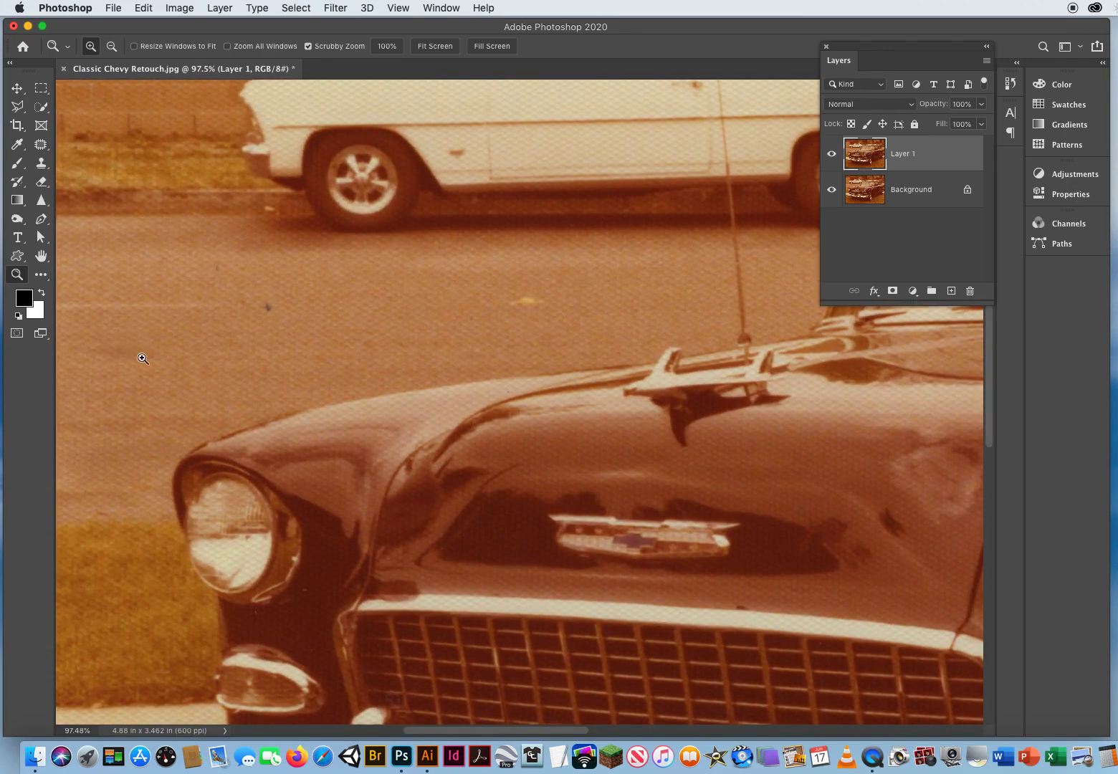
left_click_drag(262, 369, 195, 365)
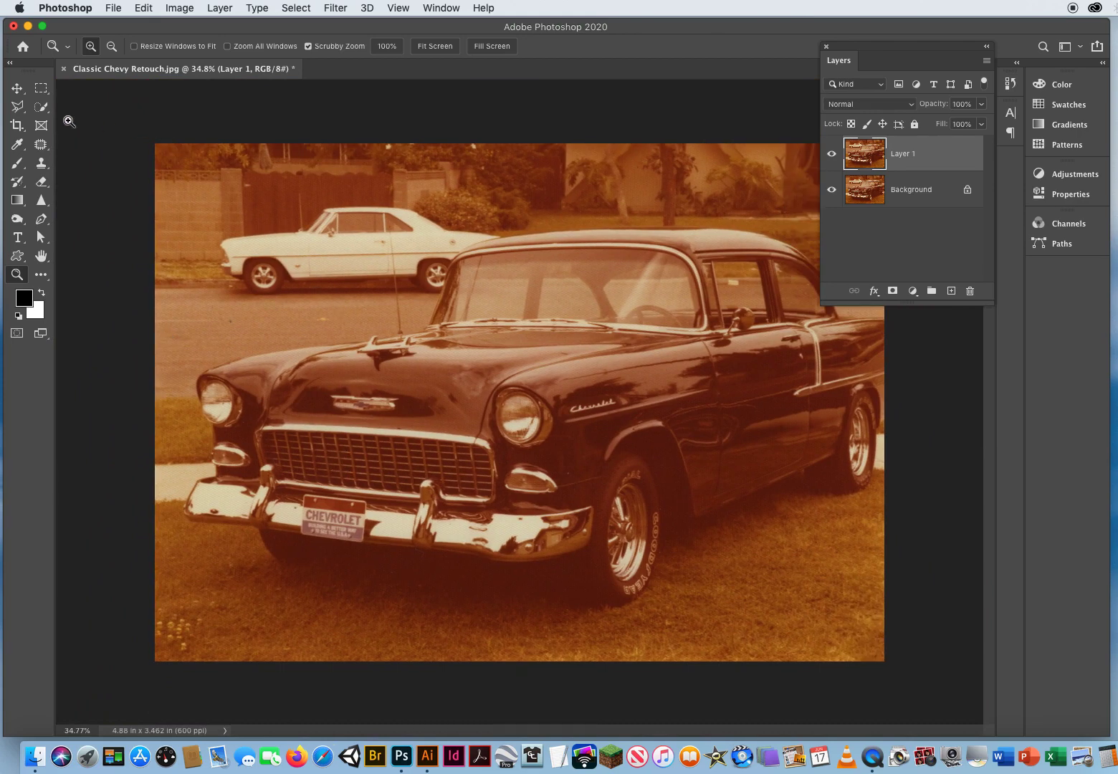
left_click(18, 89)
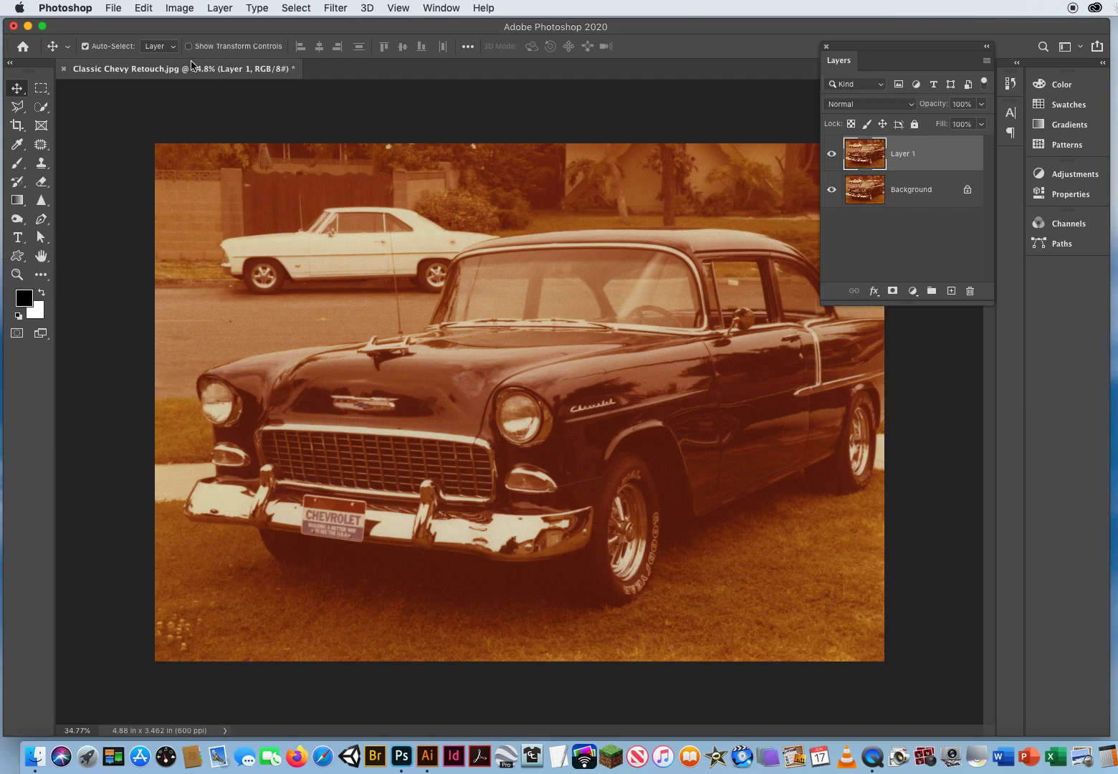
Step: Start Levels on Layer 1, set the white point on the white car's body and the black point on the Chevy's dark front wheel arch
left_click(180, 8)
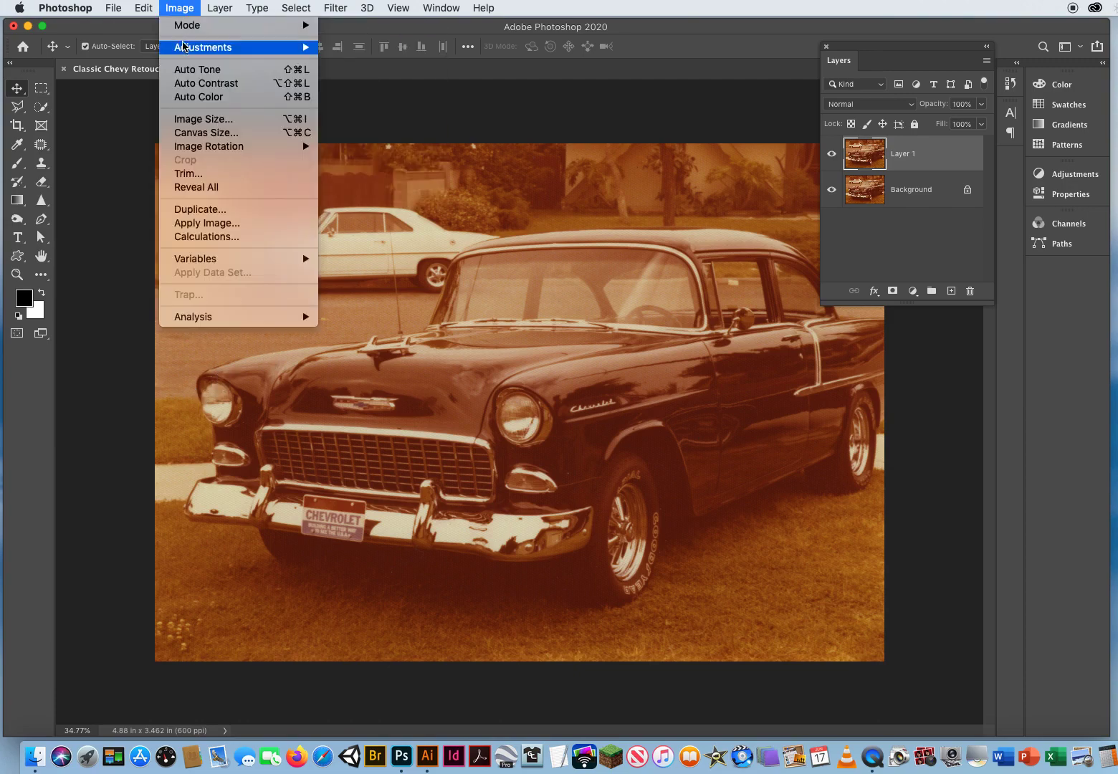
mouse_move(185, 48)
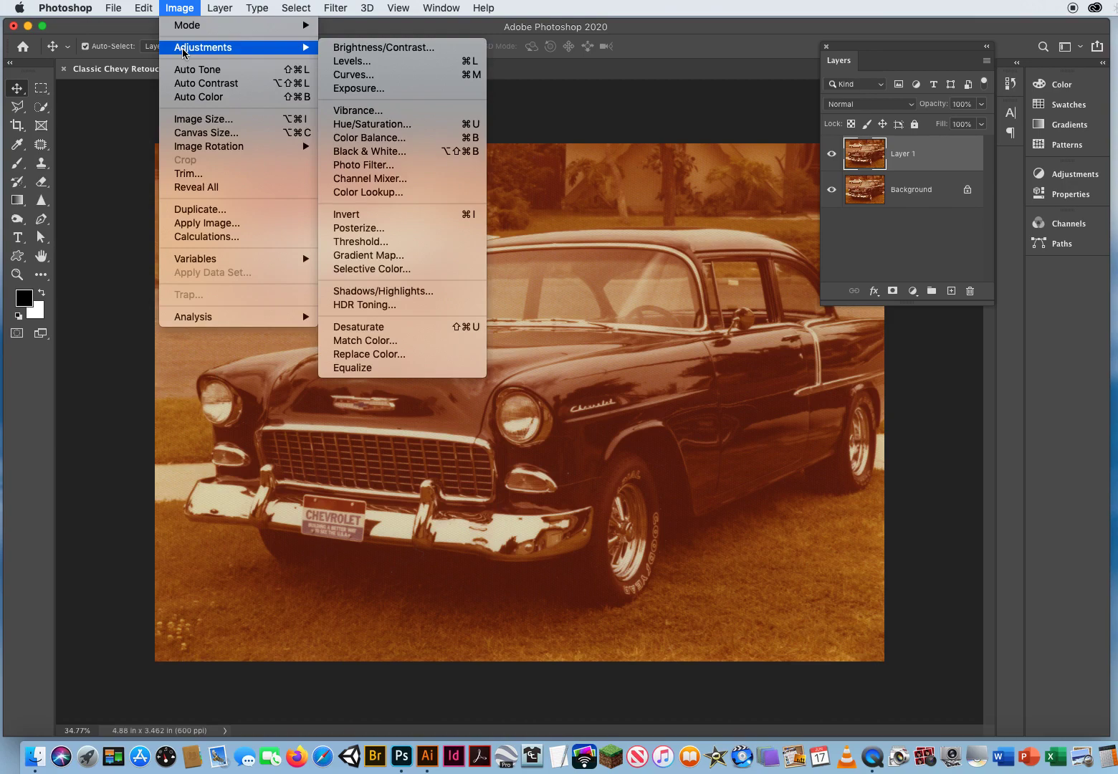
left_click(370, 64)
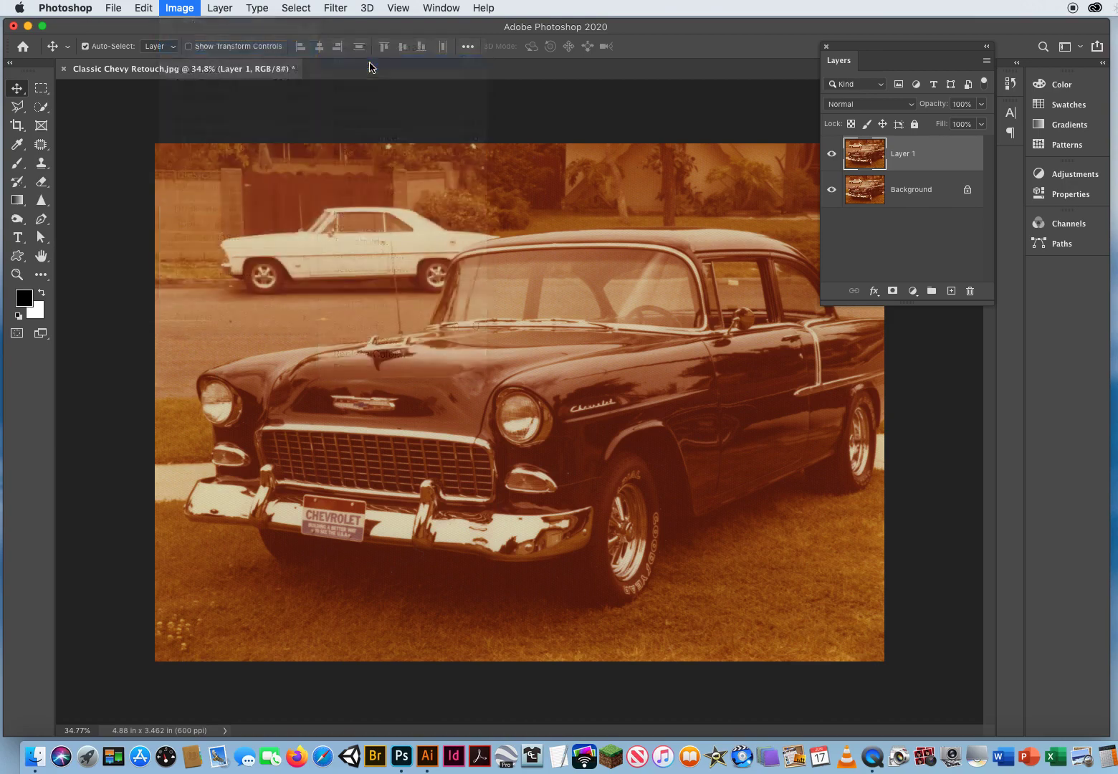
left_click_drag(779, 98, 749, 78)
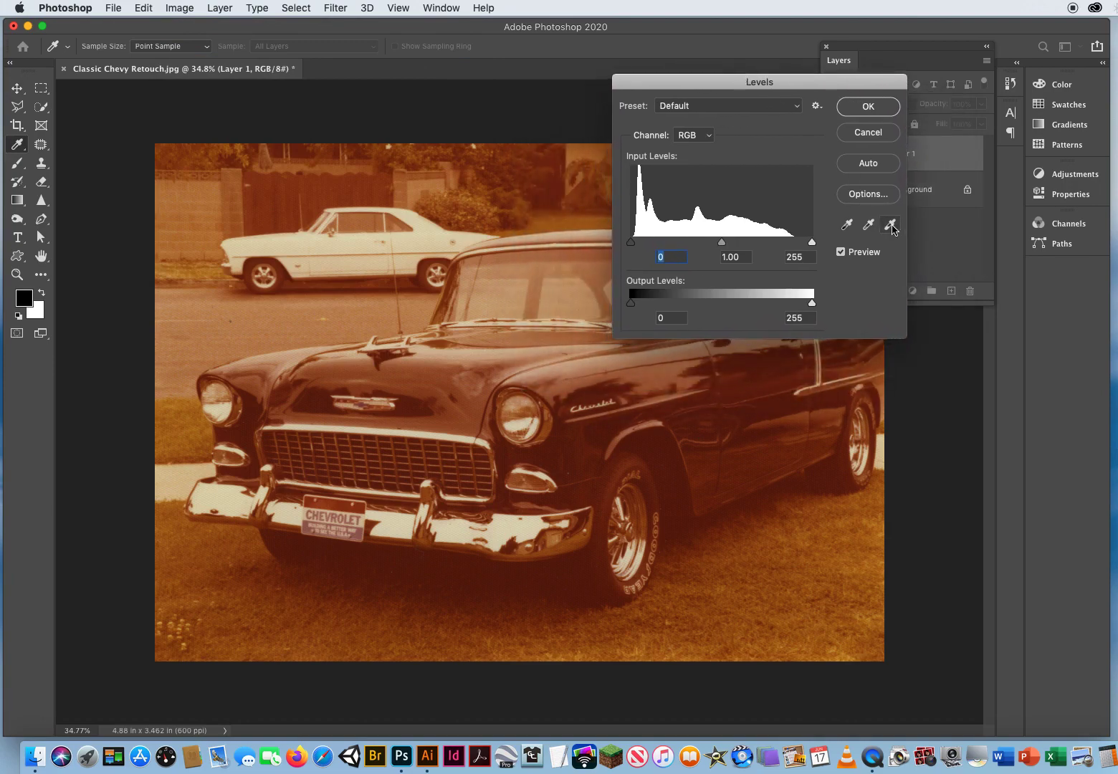
left_click(847, 226)
left_click(889, 226)
left_click(847, 226)
left_click(890, 225)
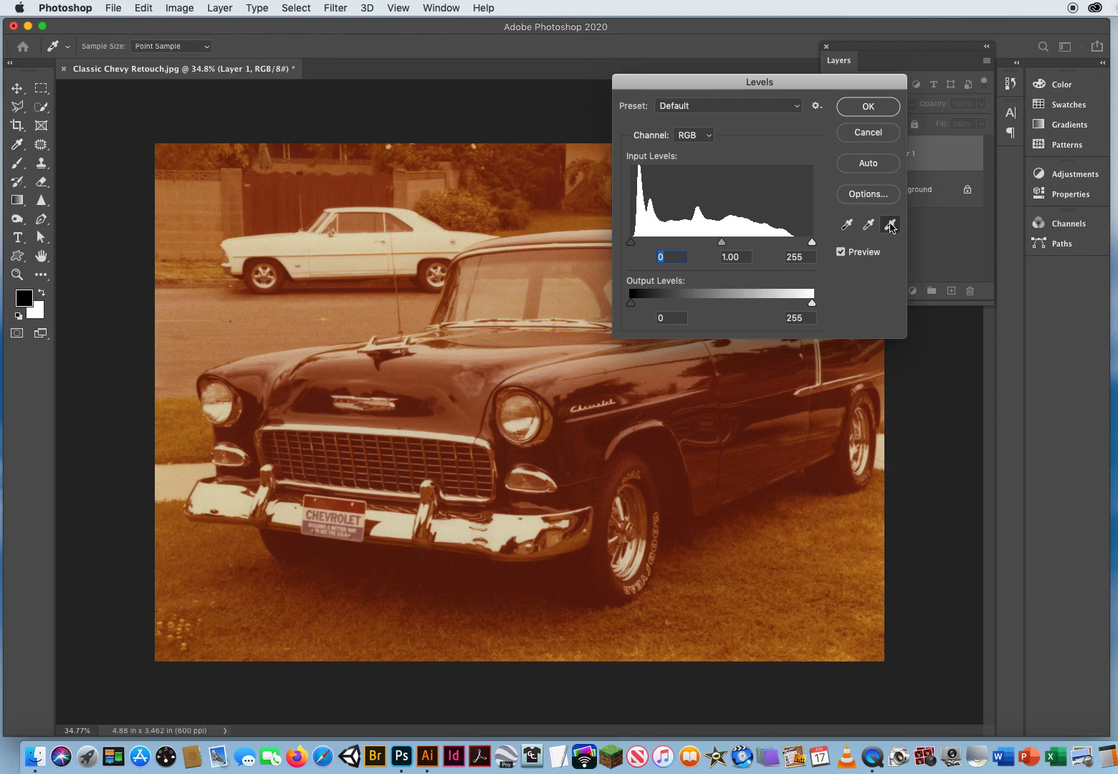
left_click(320, 243)
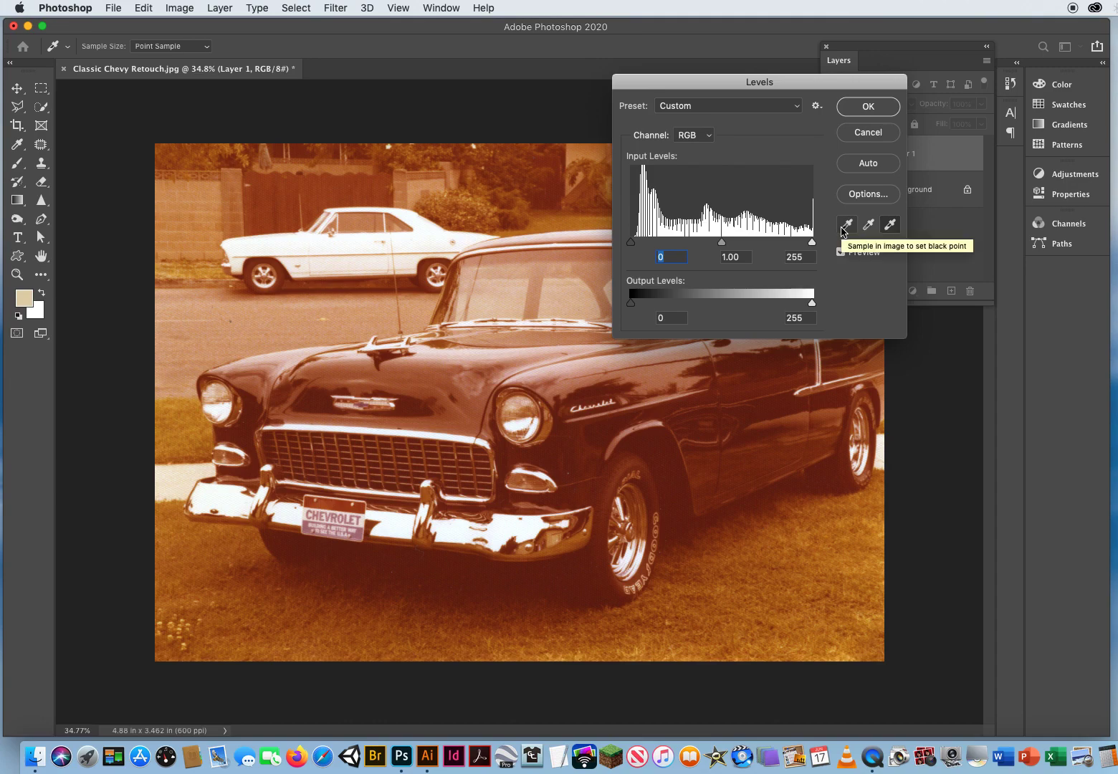
left_click(846, 227)
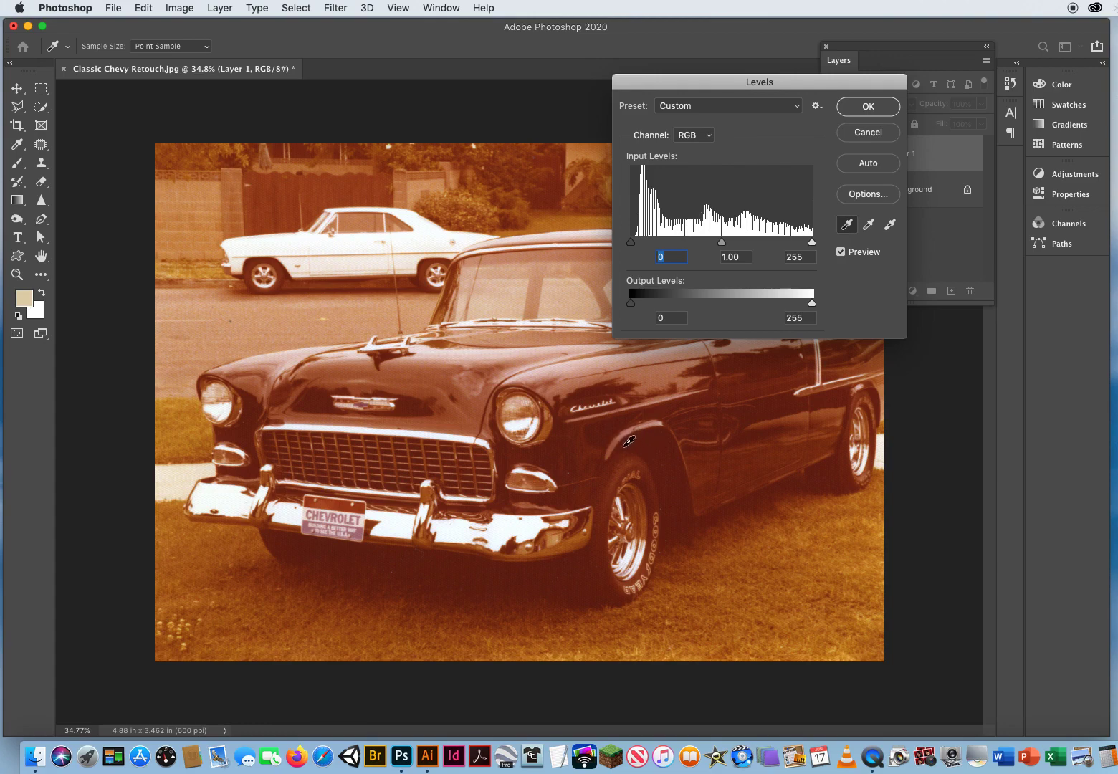
left_click(629, 440)
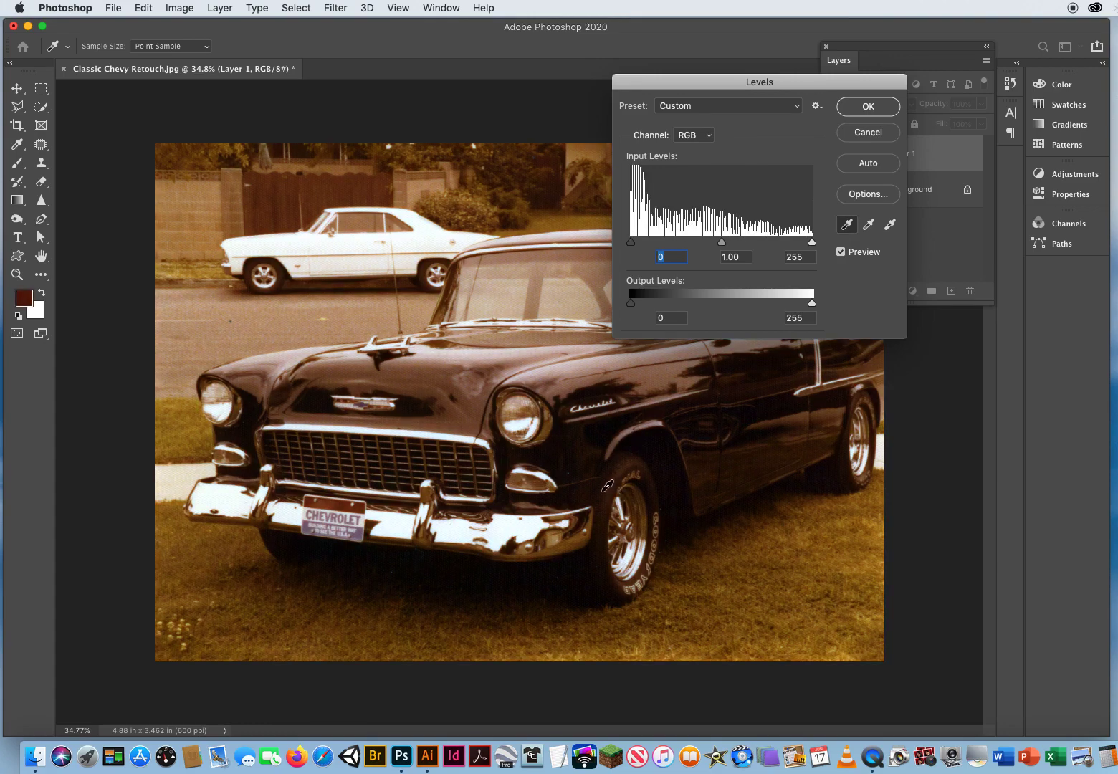
Step: Set the Levels gray point by sampling several spots on the street pavement, finishing near the photo's edge, and apply Levels
left_click(870, 227)
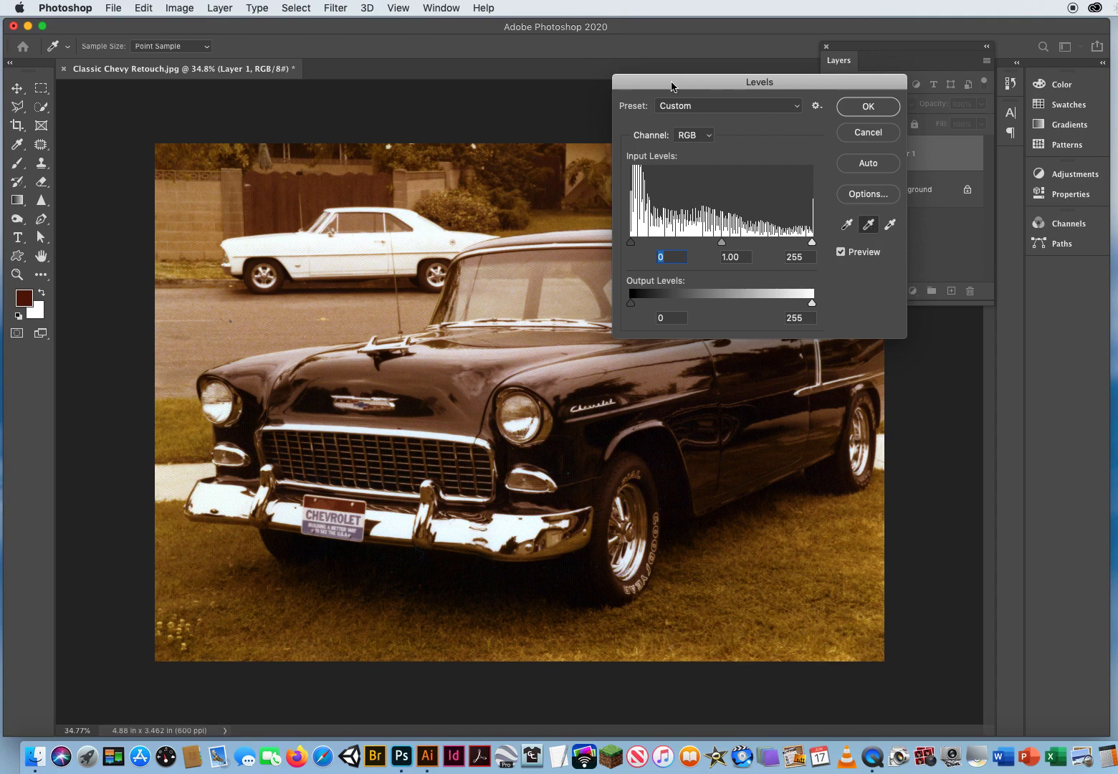
left_click_drag(673, 86, 830, 53)
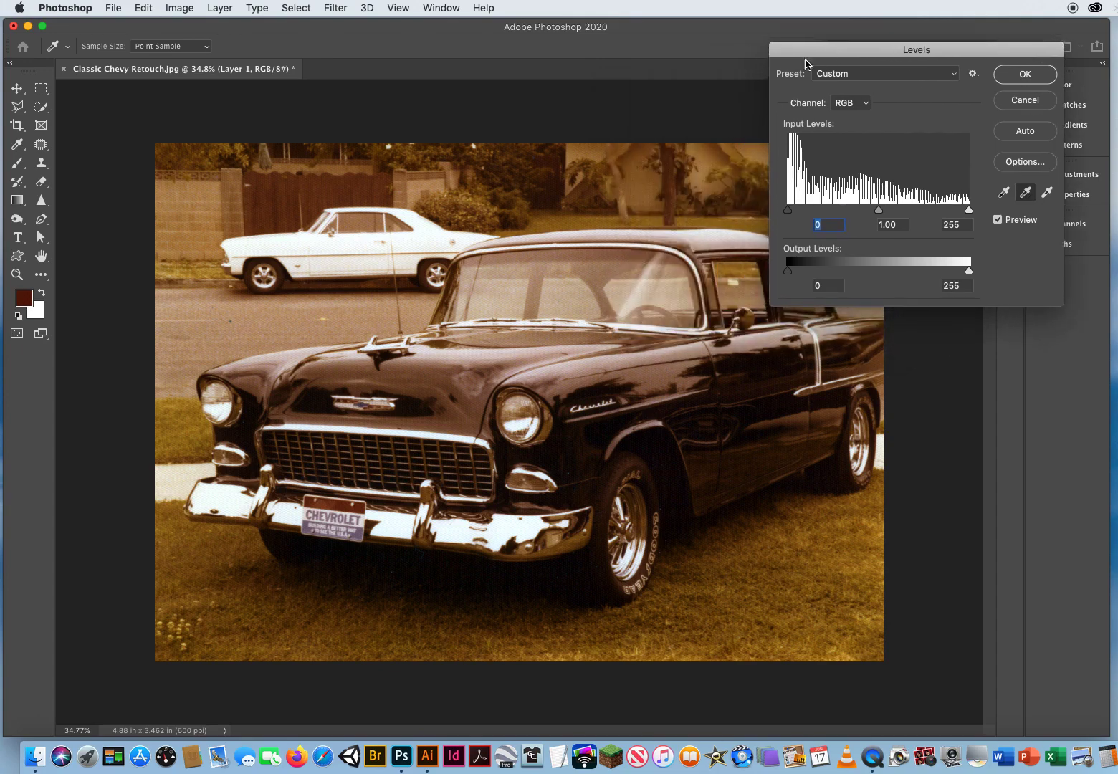
left_click(177, 340)
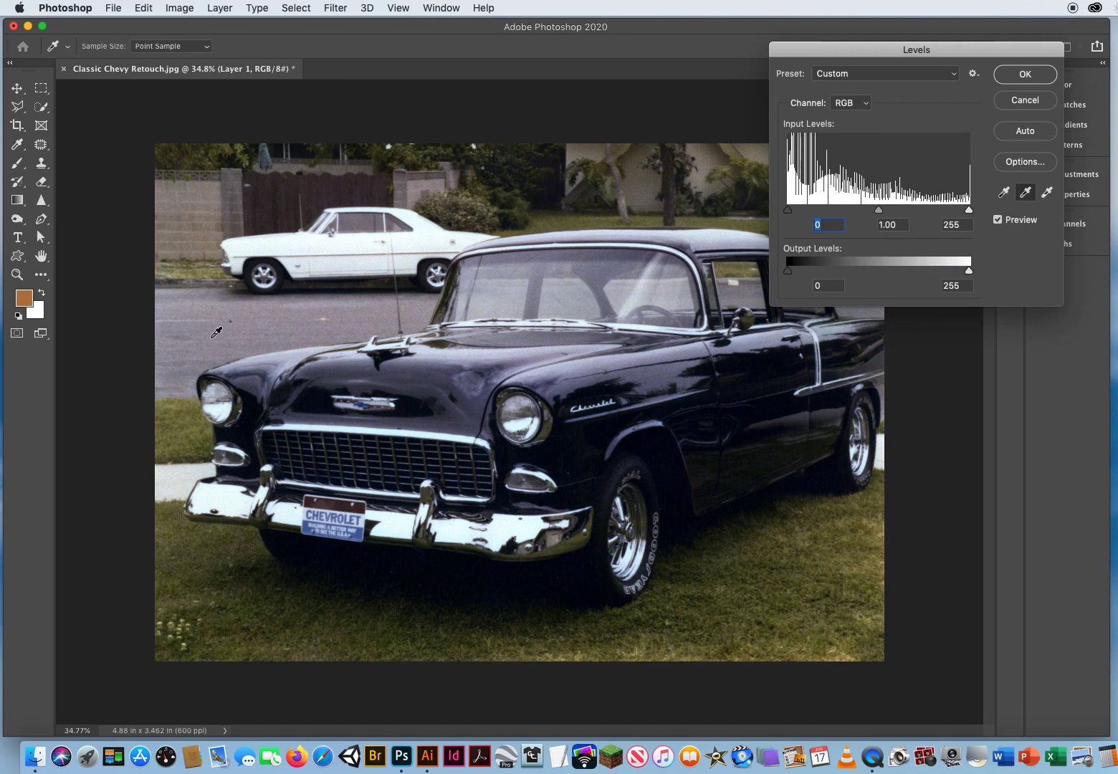
left_click(274, 329)
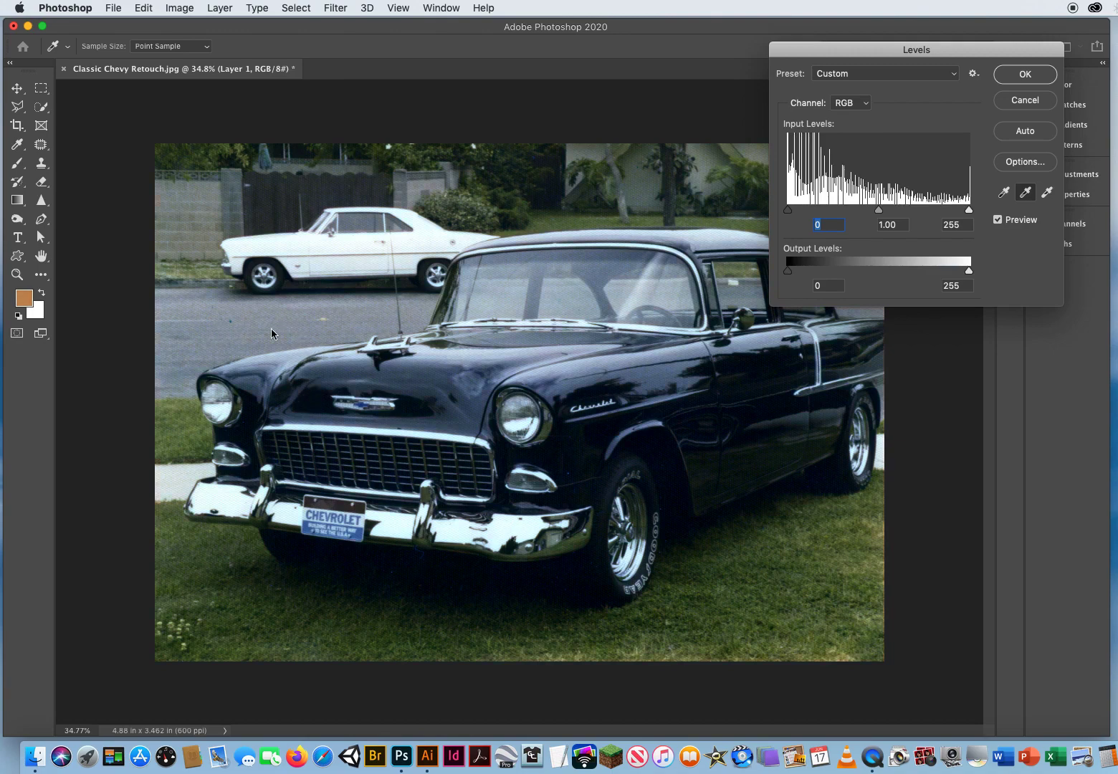
left_click(223, 353)
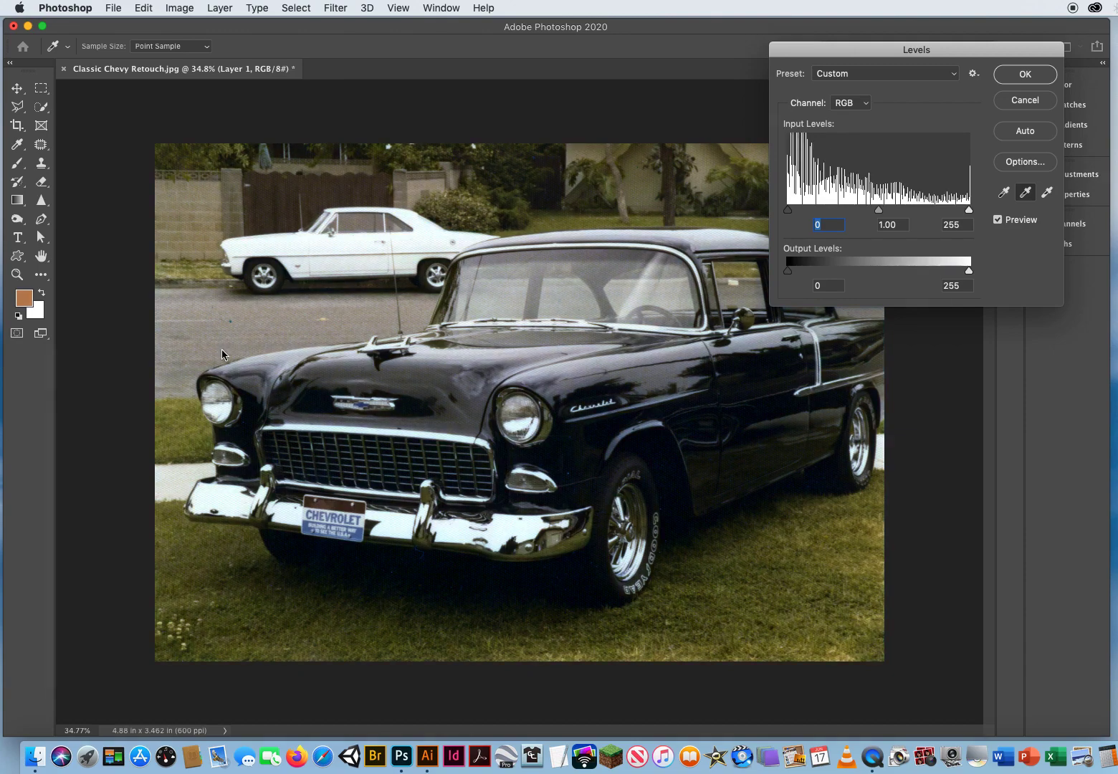
left_click(177, 336)
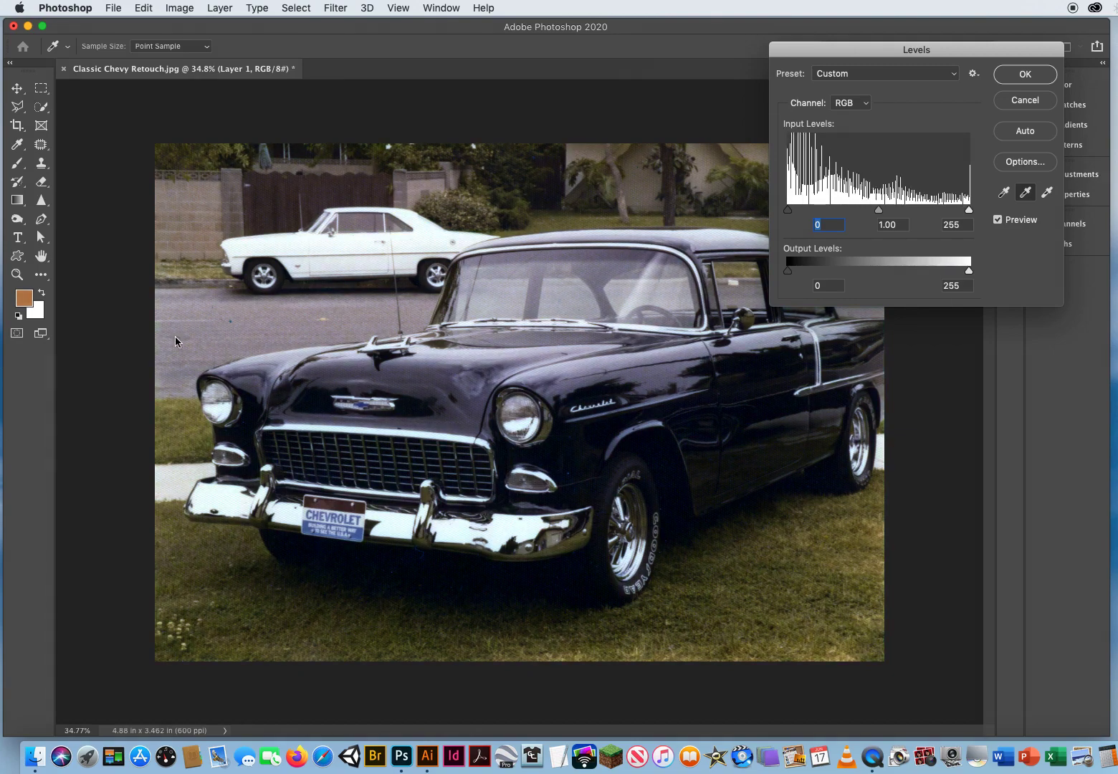
left_click(182, 331)
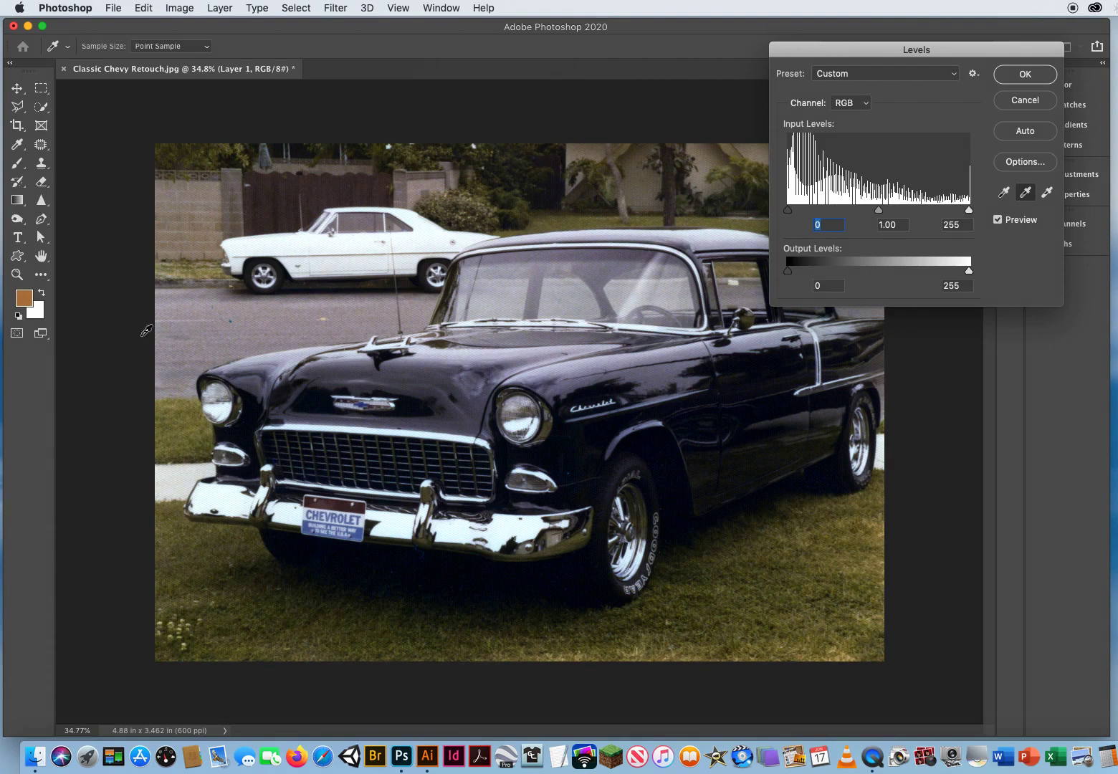
left_click(181, 332)
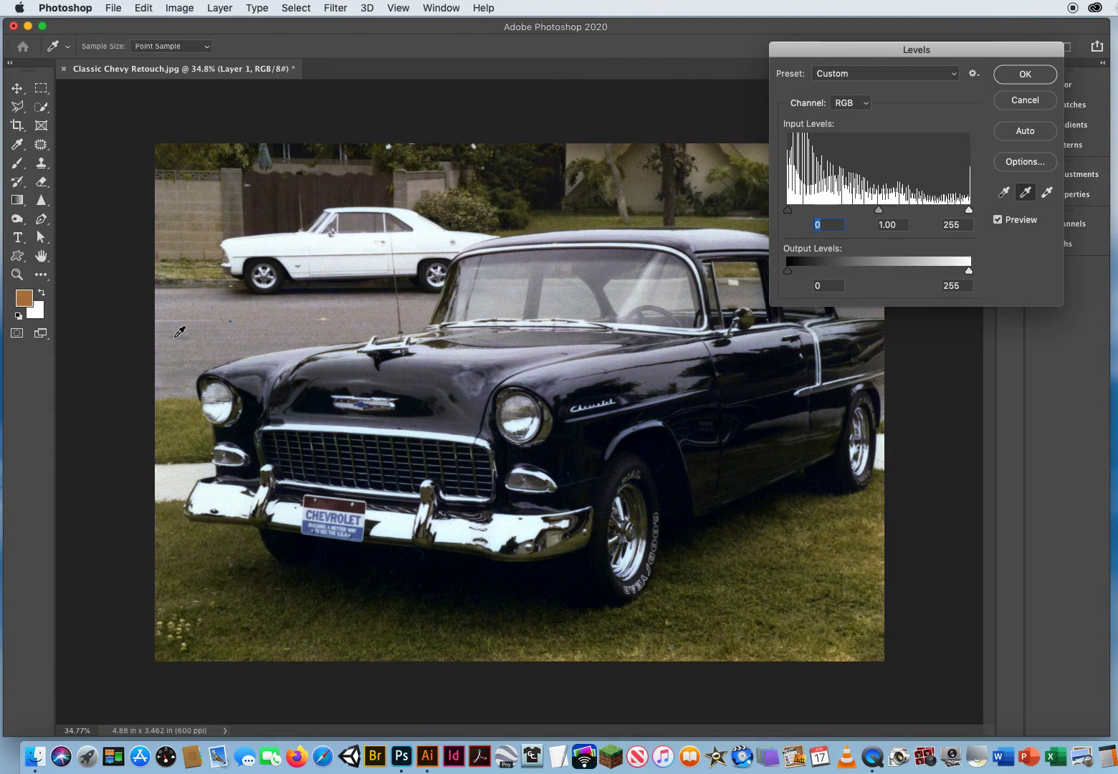
left_click(181, 332)
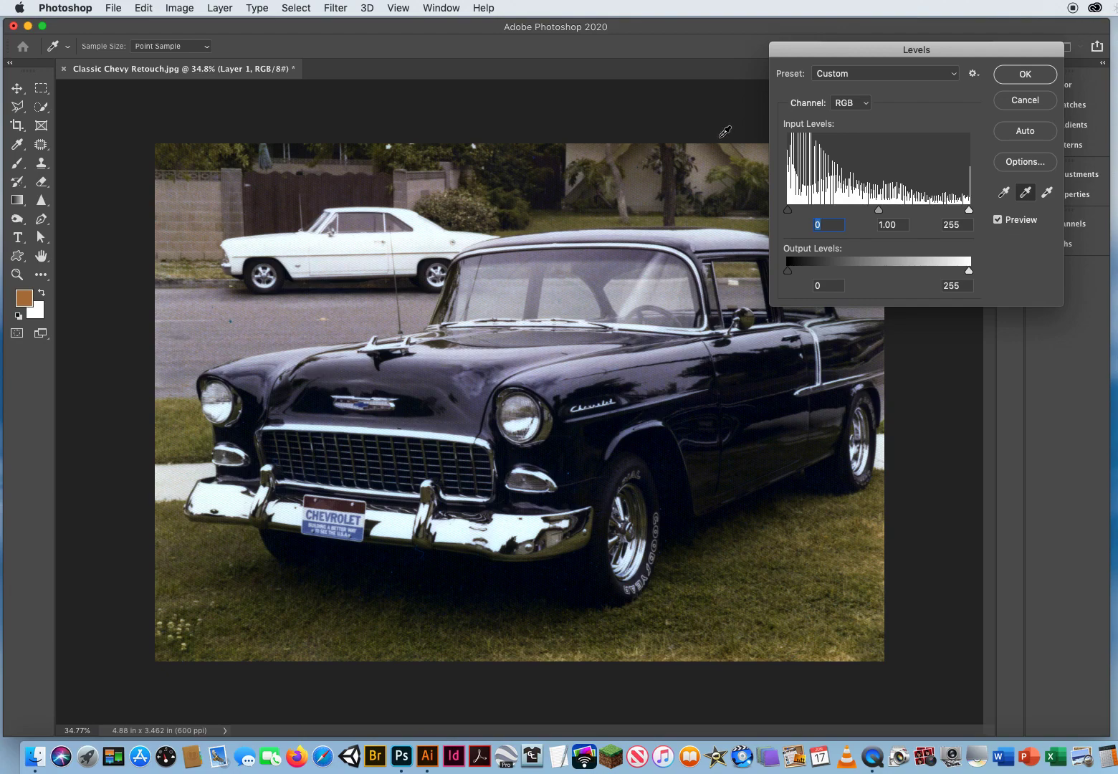
left_click(1025, 79)
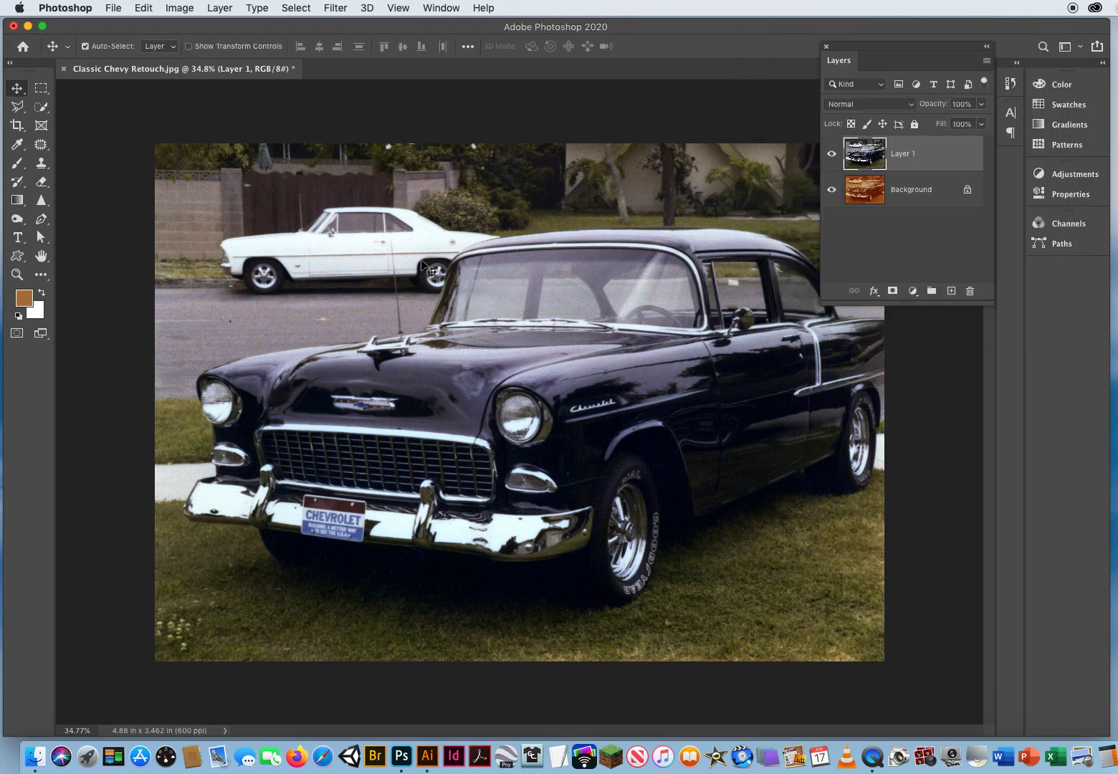
Step: Compare Layer 1 with the original by toggling its visibility, and duplicate Layer 1, leaving the copy selected
left_click(833, 154)
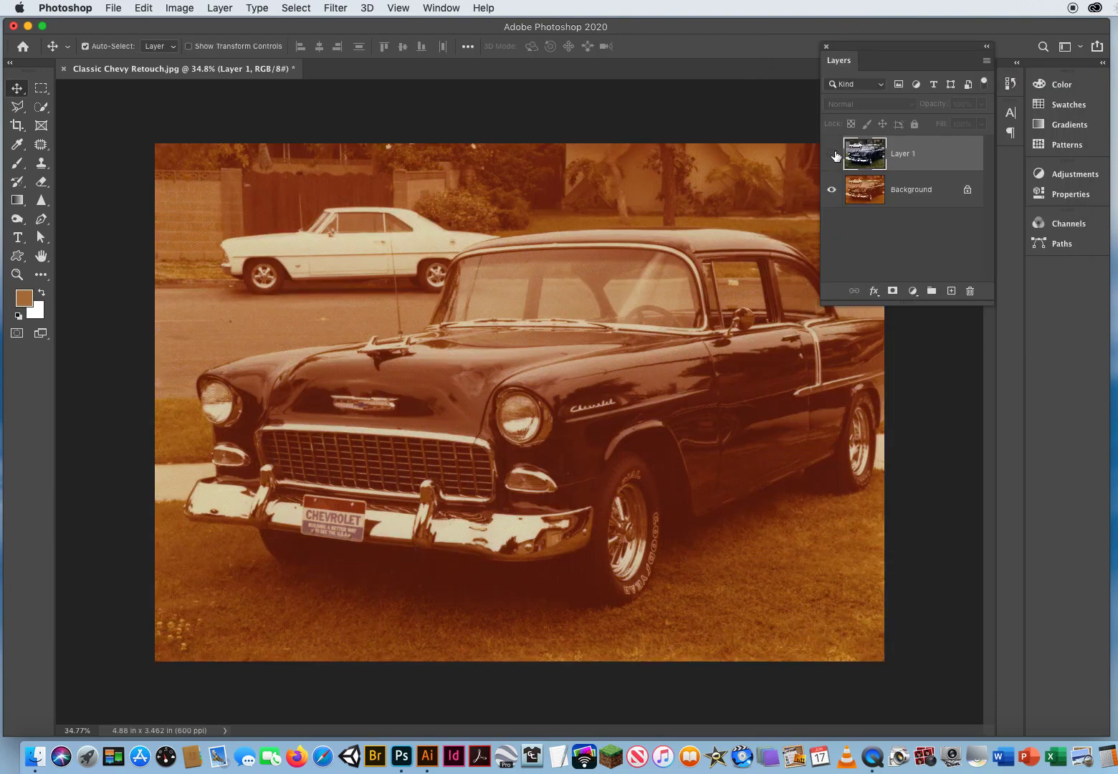
left_click(834, 154)
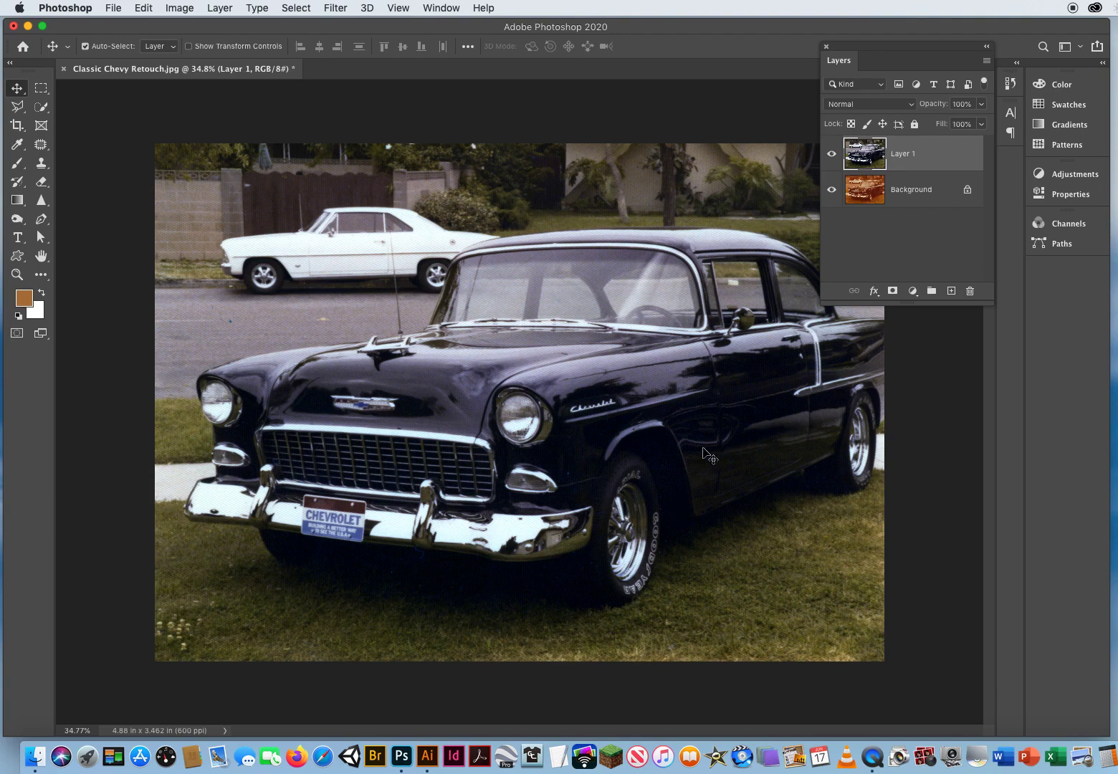
key("super+j")
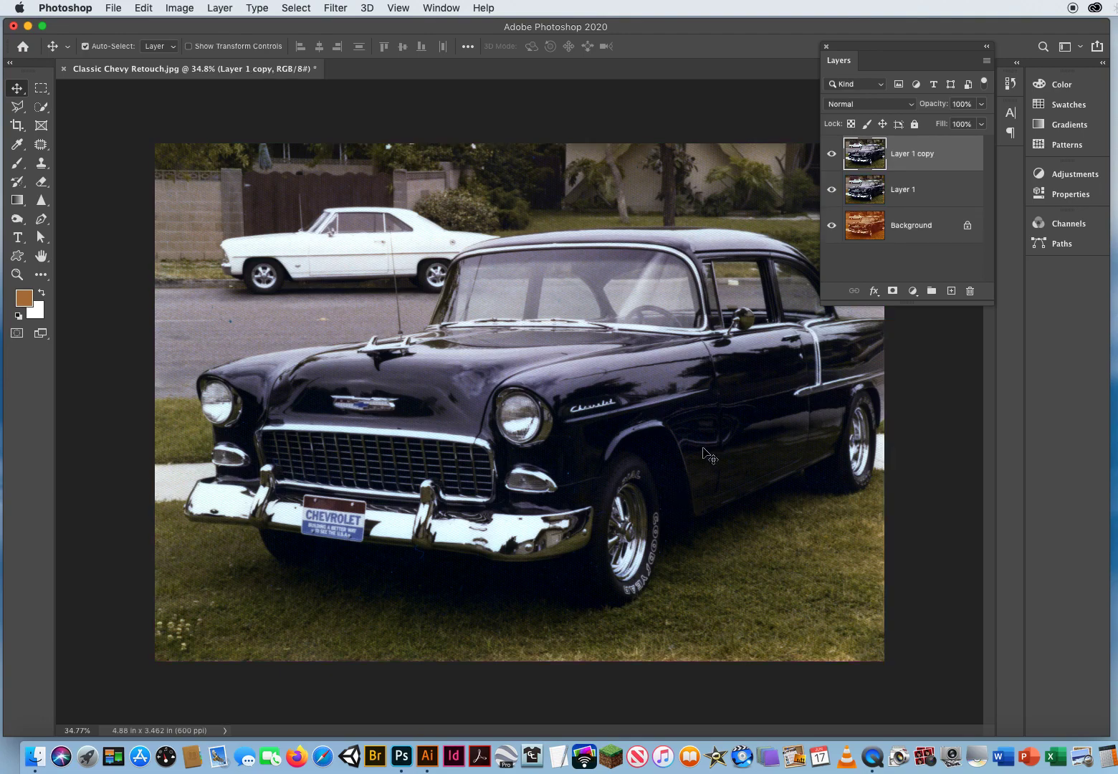
left_click(911, 228)
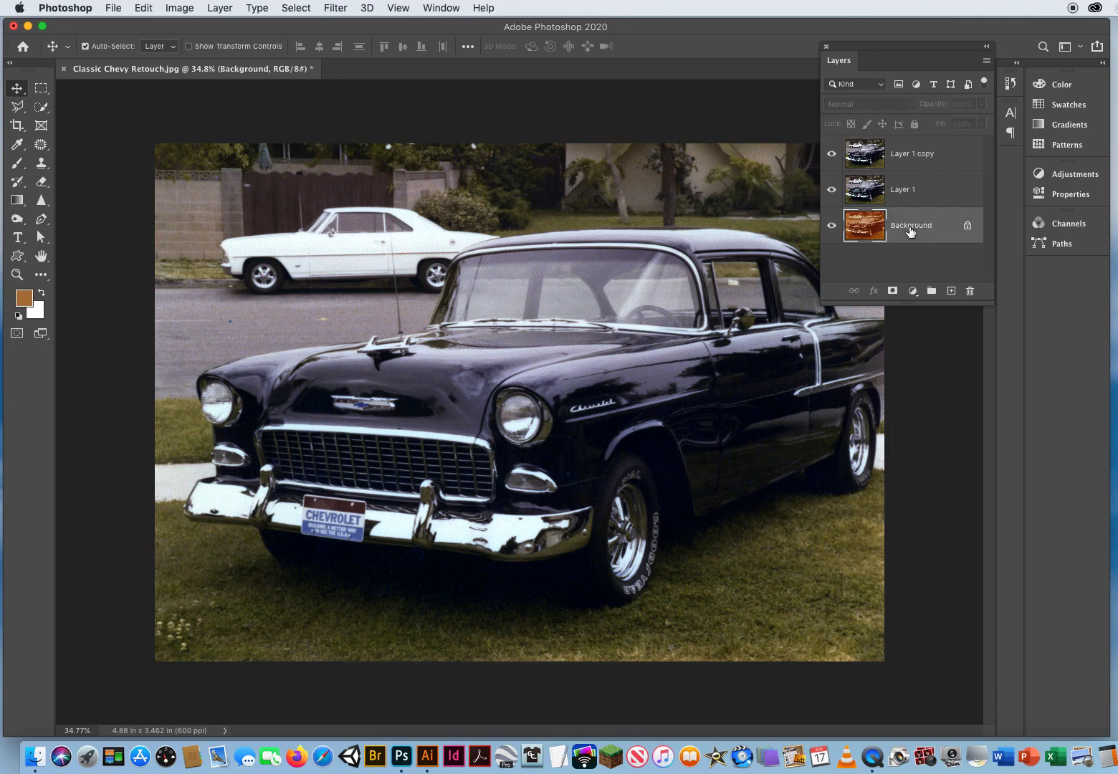
left_click(909, 192)
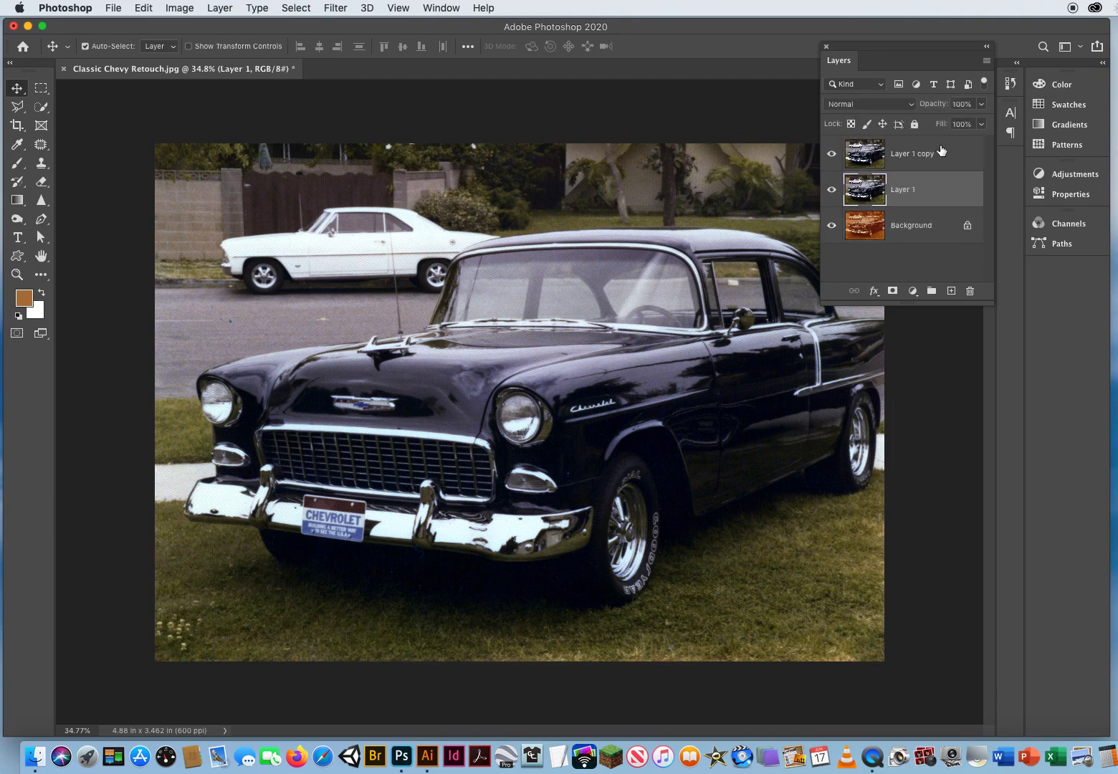
left_click(920, 160)
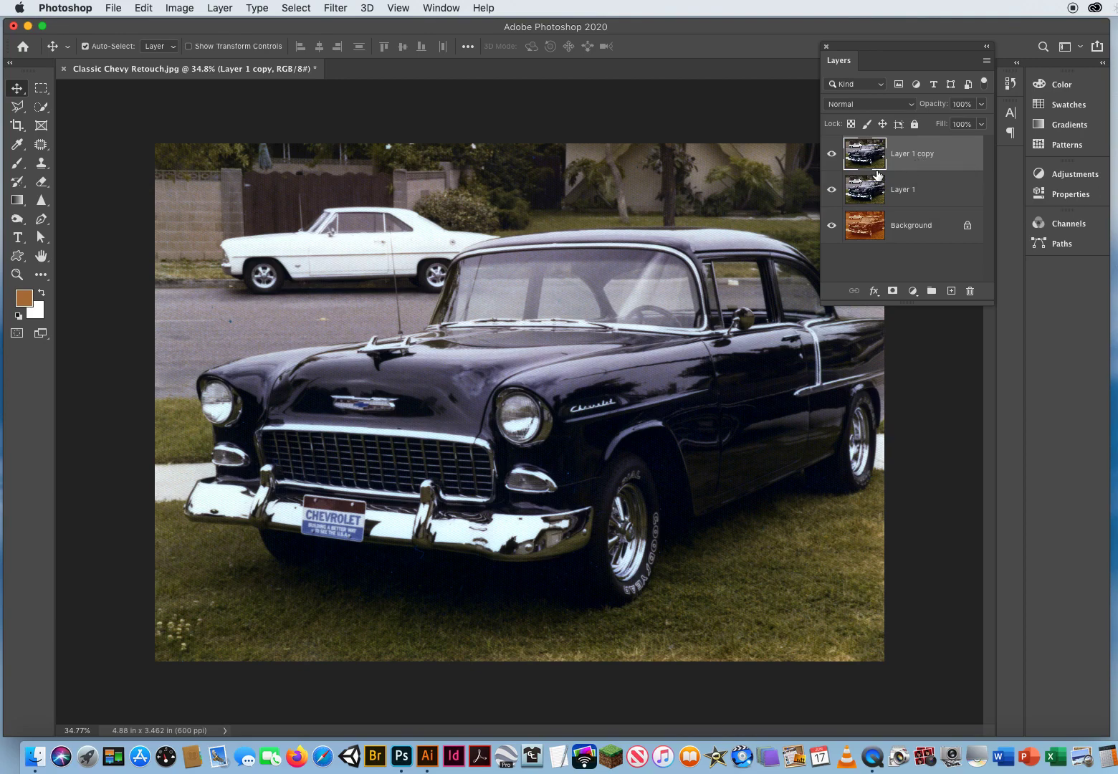
Step: Apply Shadows/Highlights to Layer 1 copy with a shadows radius of 181 px and a slightly increased Color adjustment
left_click(175, 7)
mouse_move(181, 46)
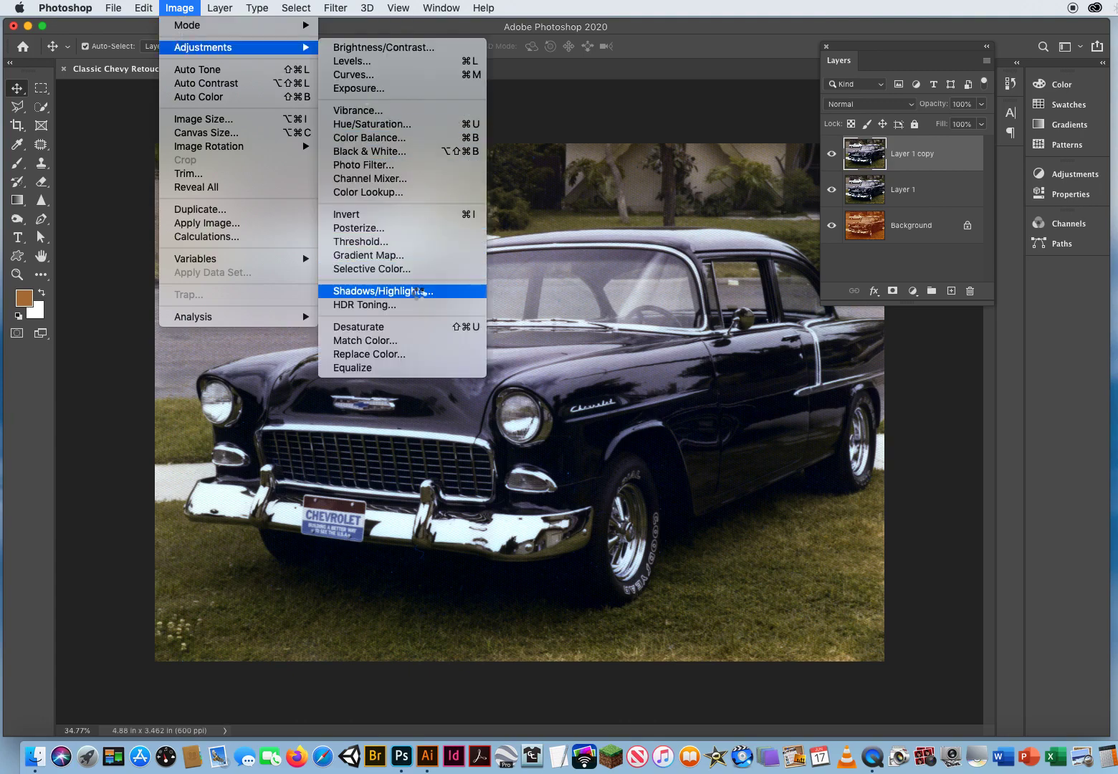
left_click(418, 292)
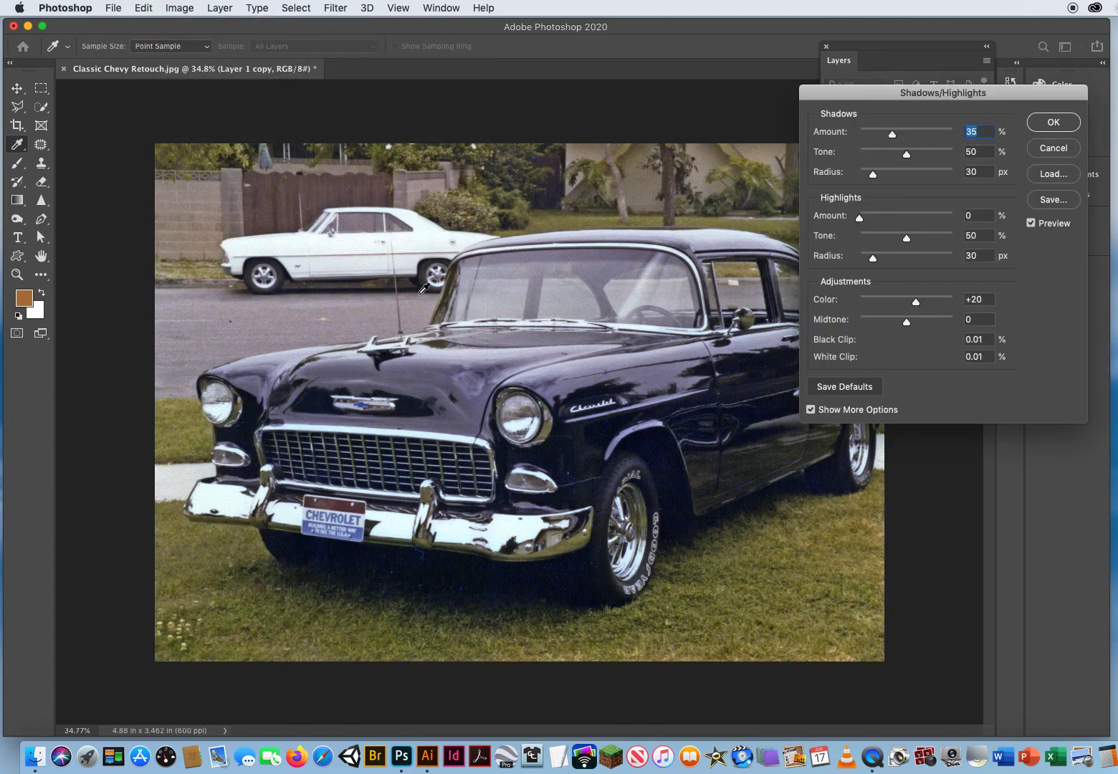
left_click_drag(861, 96, 827, 27)
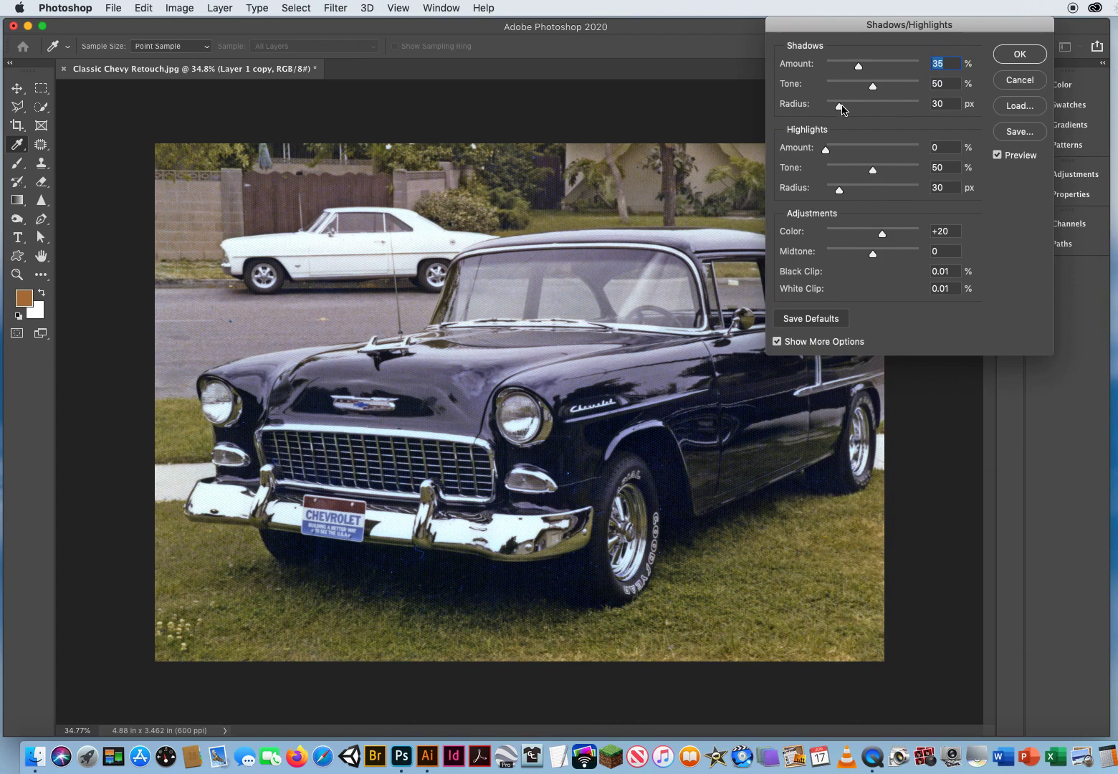
left_click_drag(842, 109, 892, 107)
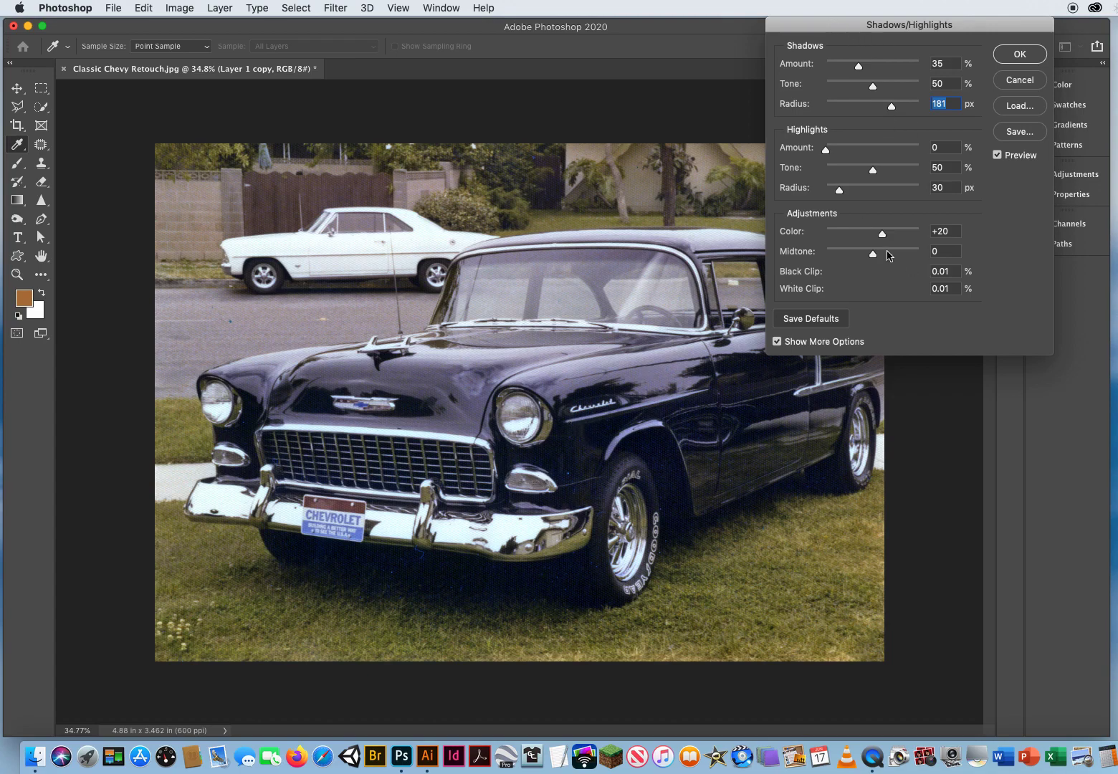
left_click_drag(884, 237, 894, 238)
left_click(1024, 55)
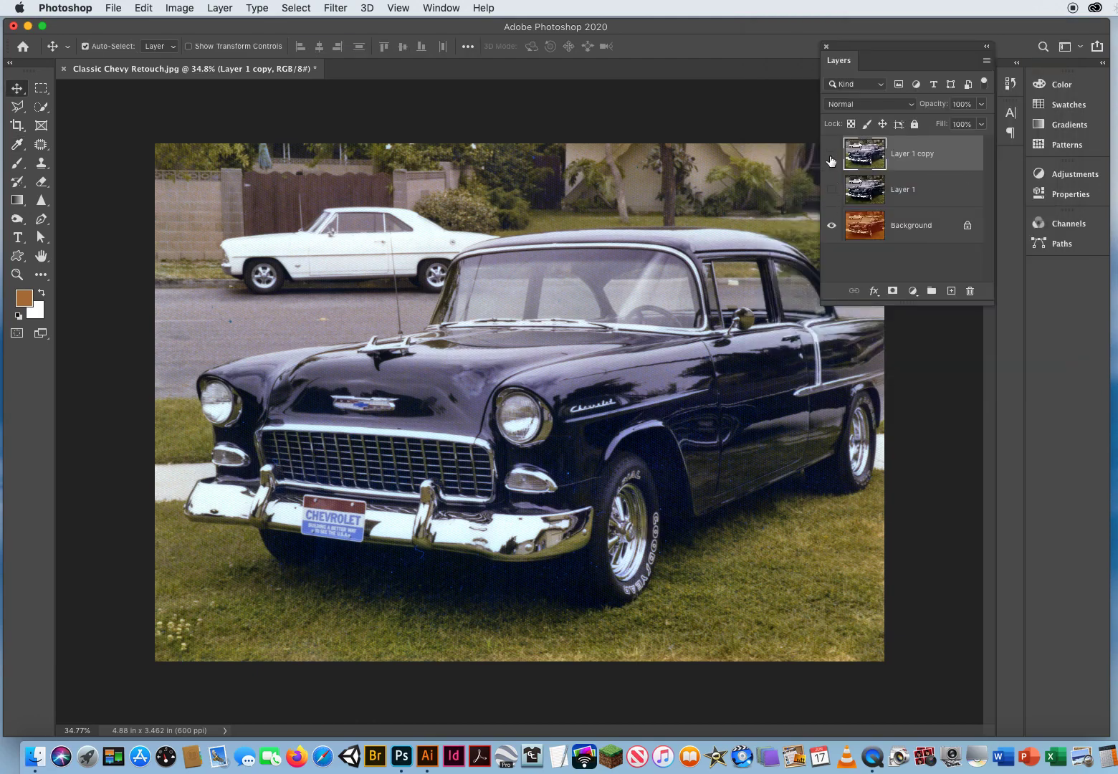
Step: Hide Layer 1 copy and Layer 1 and show them again one by one to compare each correction stage with the Background
left_click_drag(832, 153, 832, 191)
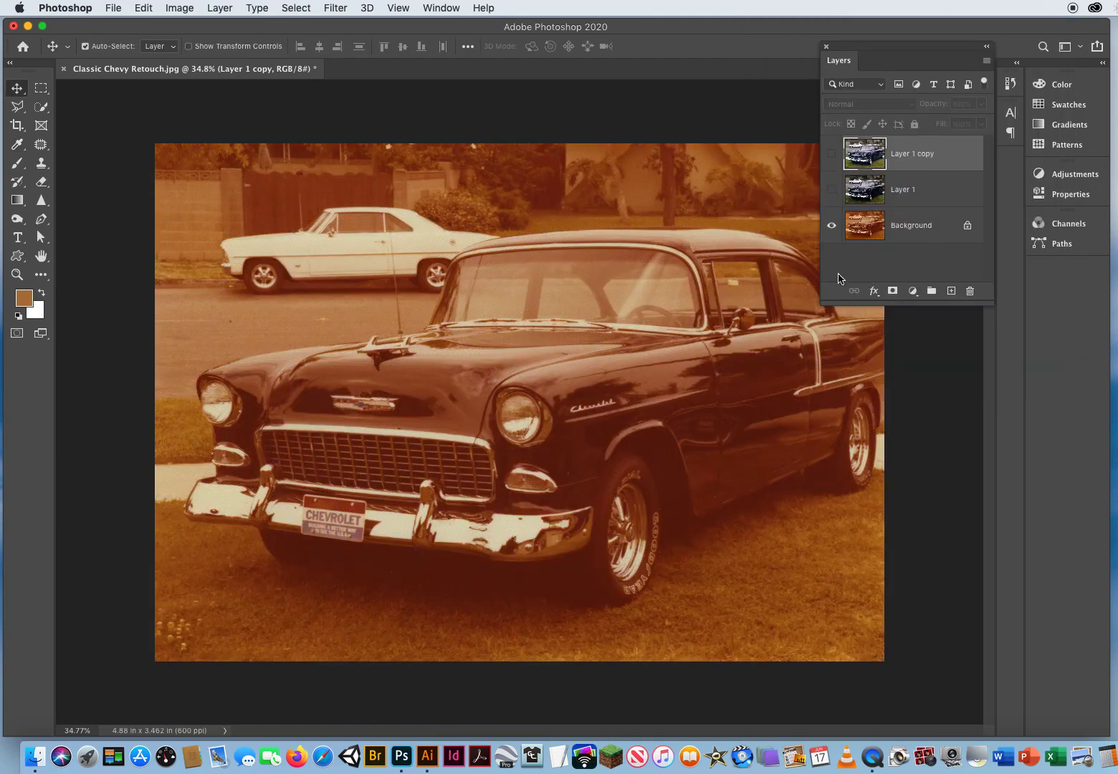
left_click(832, 191)
left_click(832, 154)
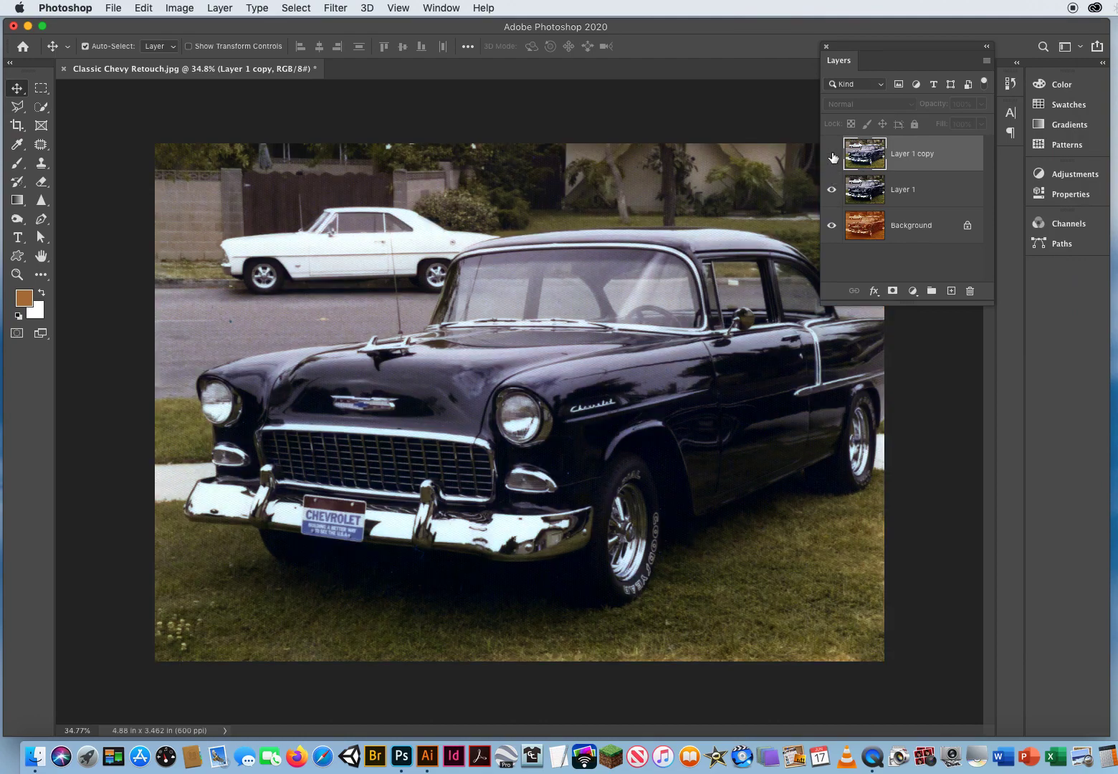
left_click(832, 155)
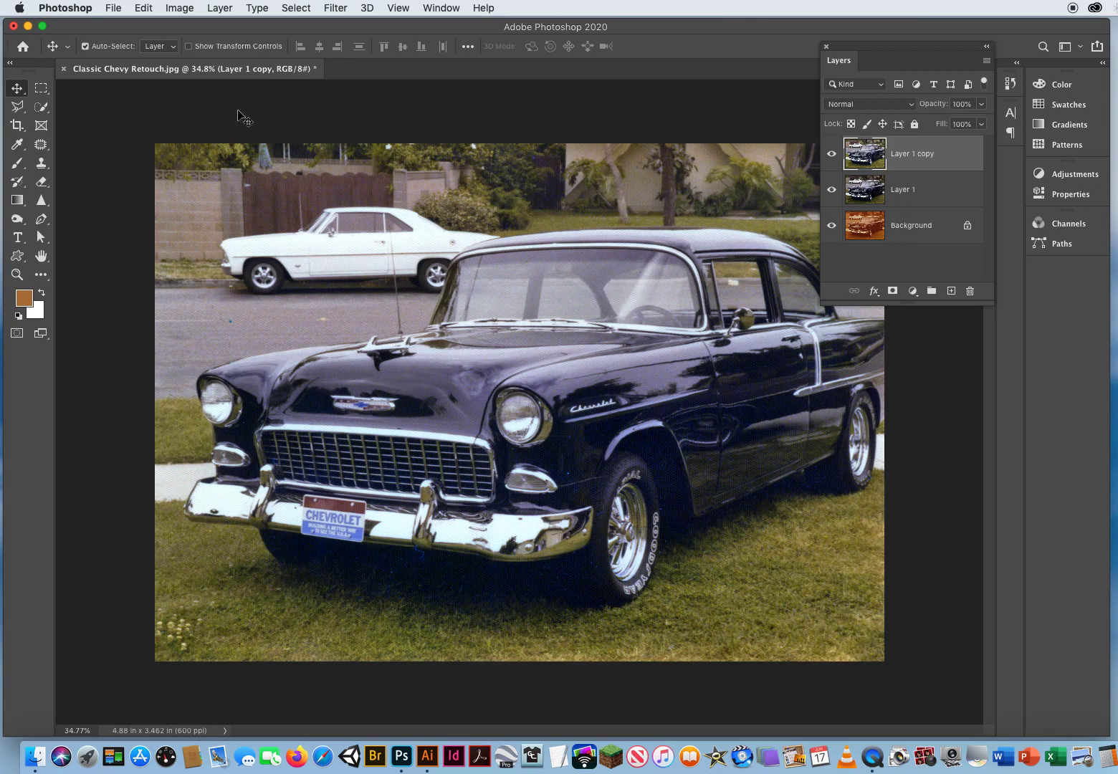
Step: Apply Levels to Layer 1 copy with input shadows at 6, midtones at 1.07 and highlights at 248
left_click(180, 8)
mouse_move(185, 51)
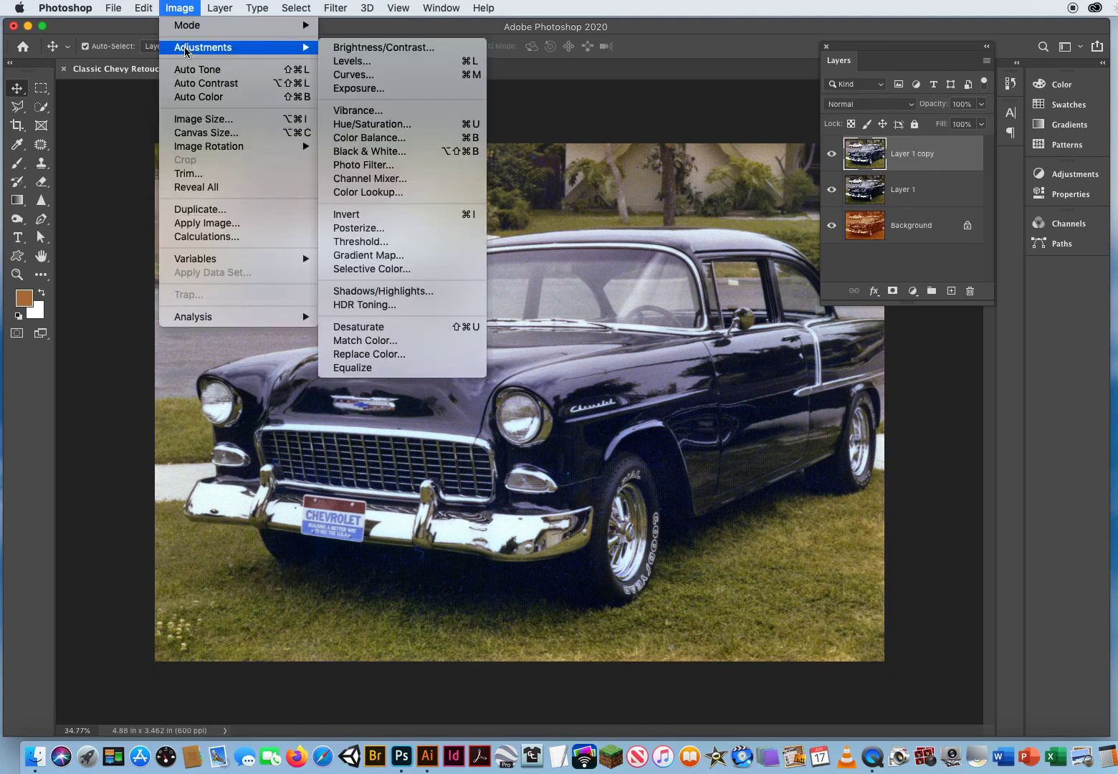
left_click(357, 63)
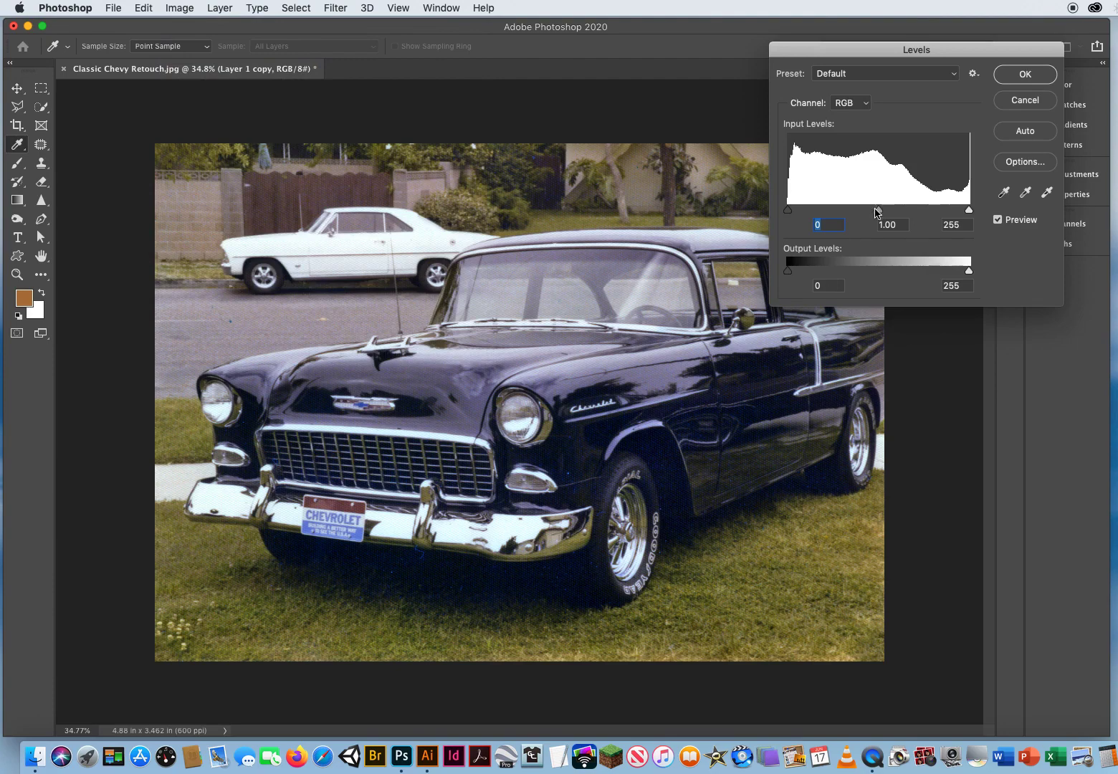
left_click_drag(789, 212, 791, 214)
left_click_drag(967, 209, 965, 209)
left_click(966, 214)
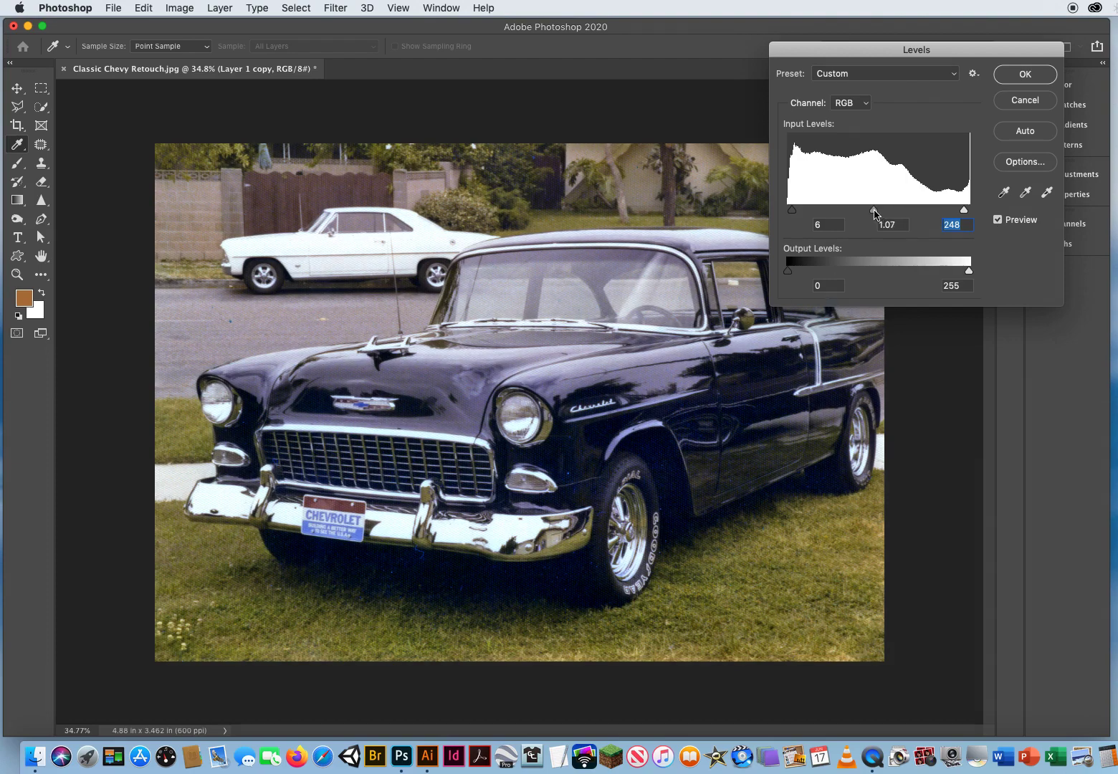
left_click(875, 213)
left_click(1015, 74)
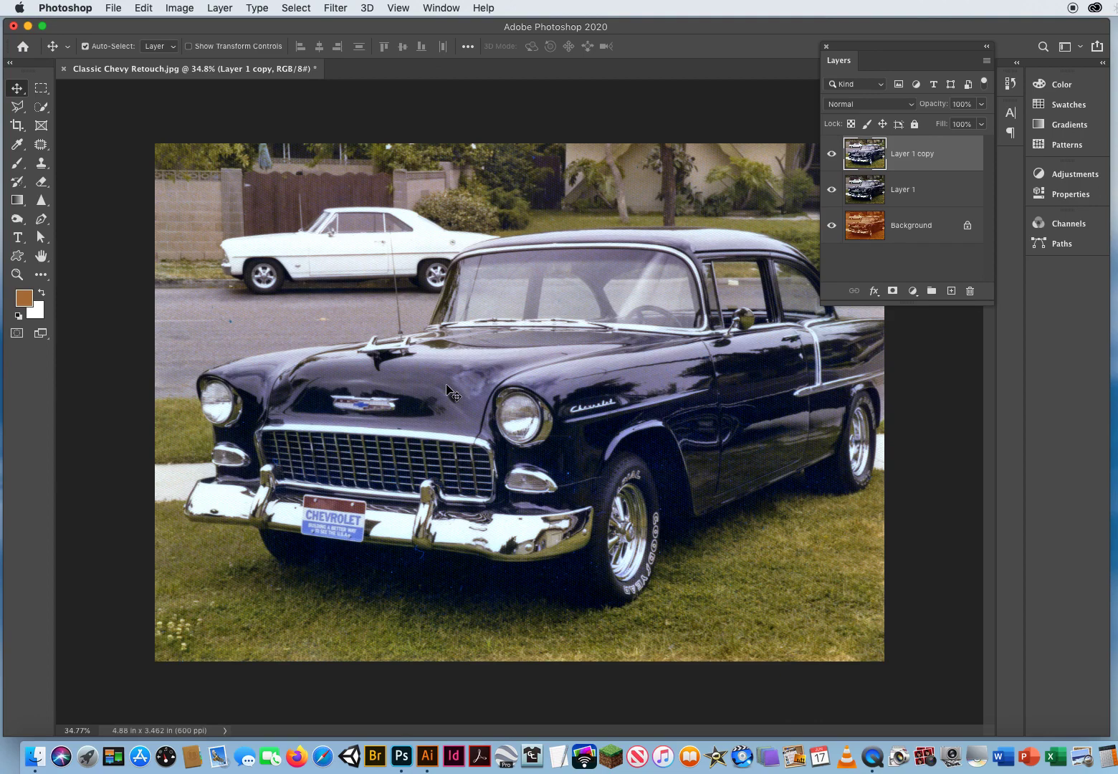
Step: Boost the color of the hood emblem and the front Chevrolet plate using the Sponge tool in Saturate mode at 50% flow
left_click(18, 221)
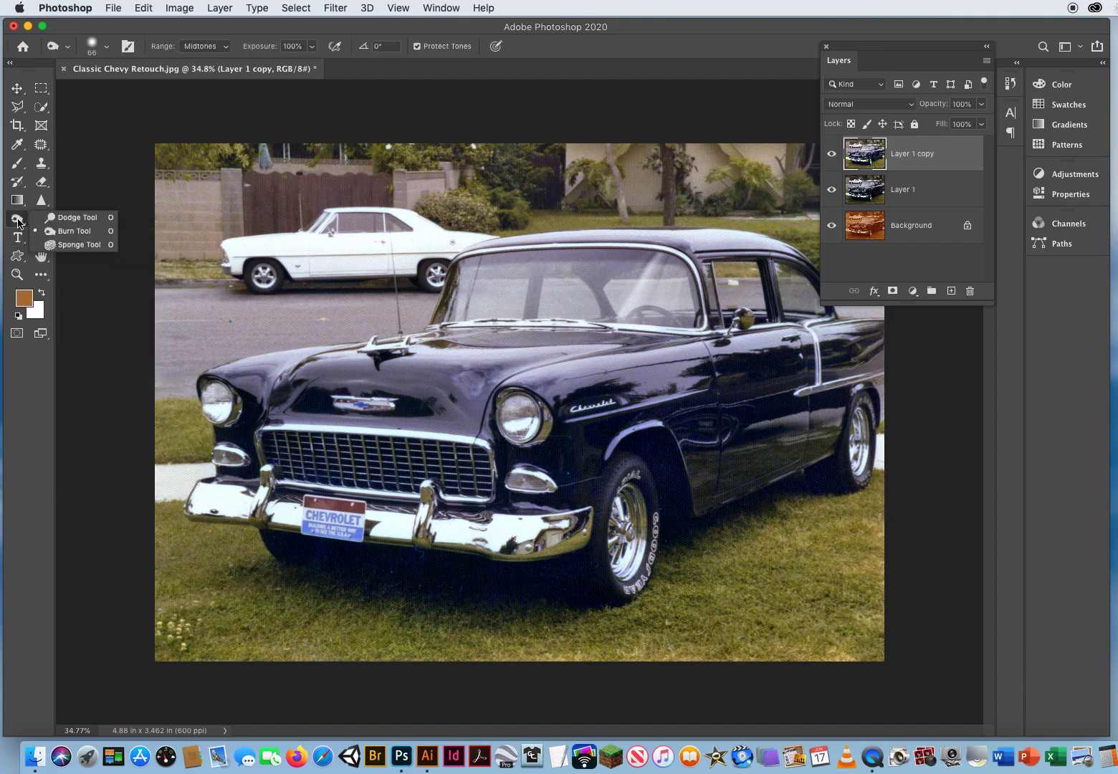
left_click(76, 246)
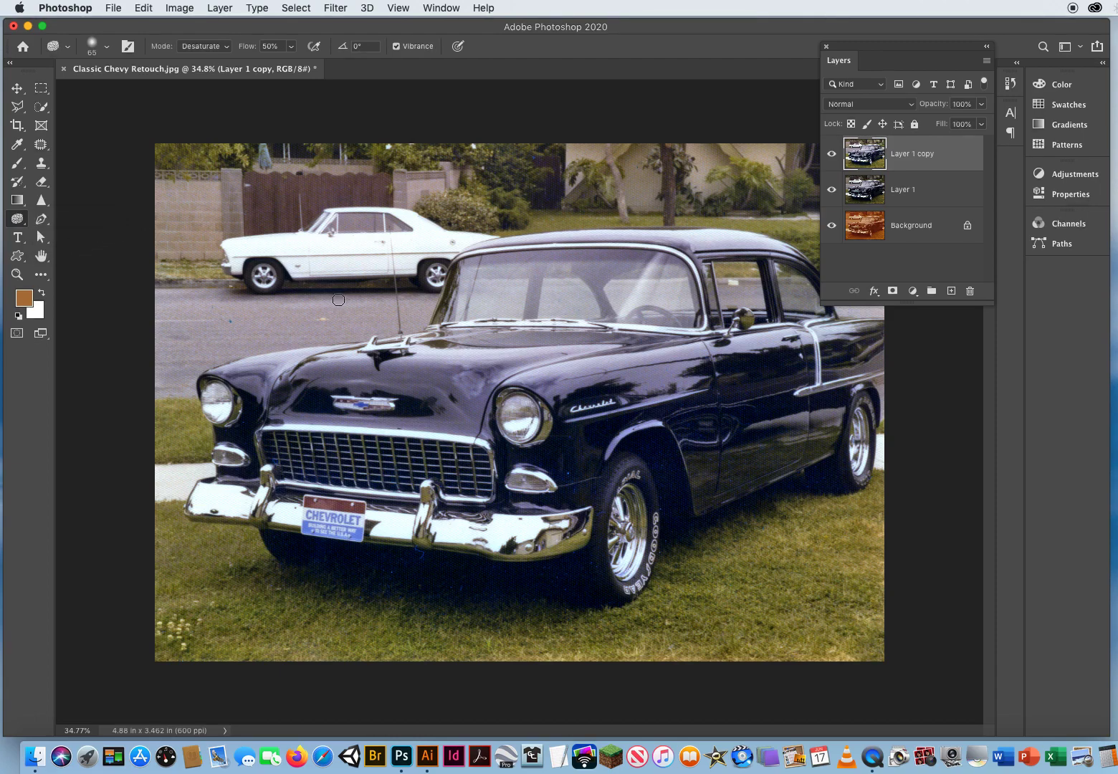
left_click(200, 48)
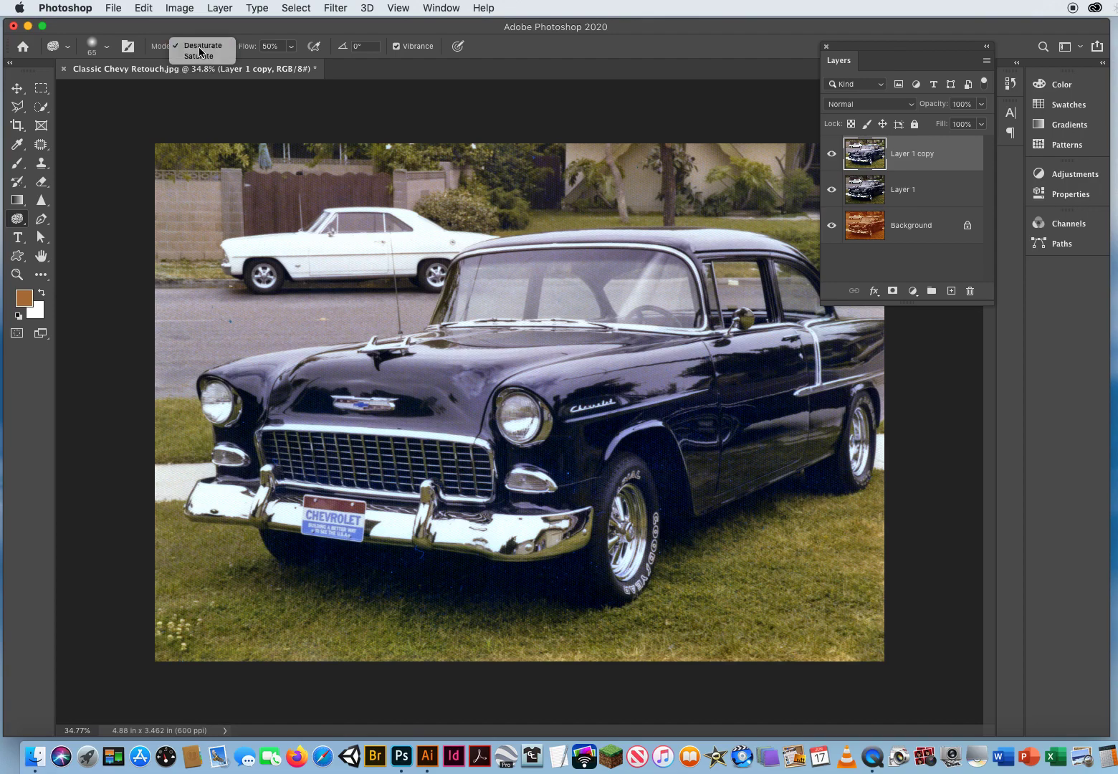
left_click(200, 47)
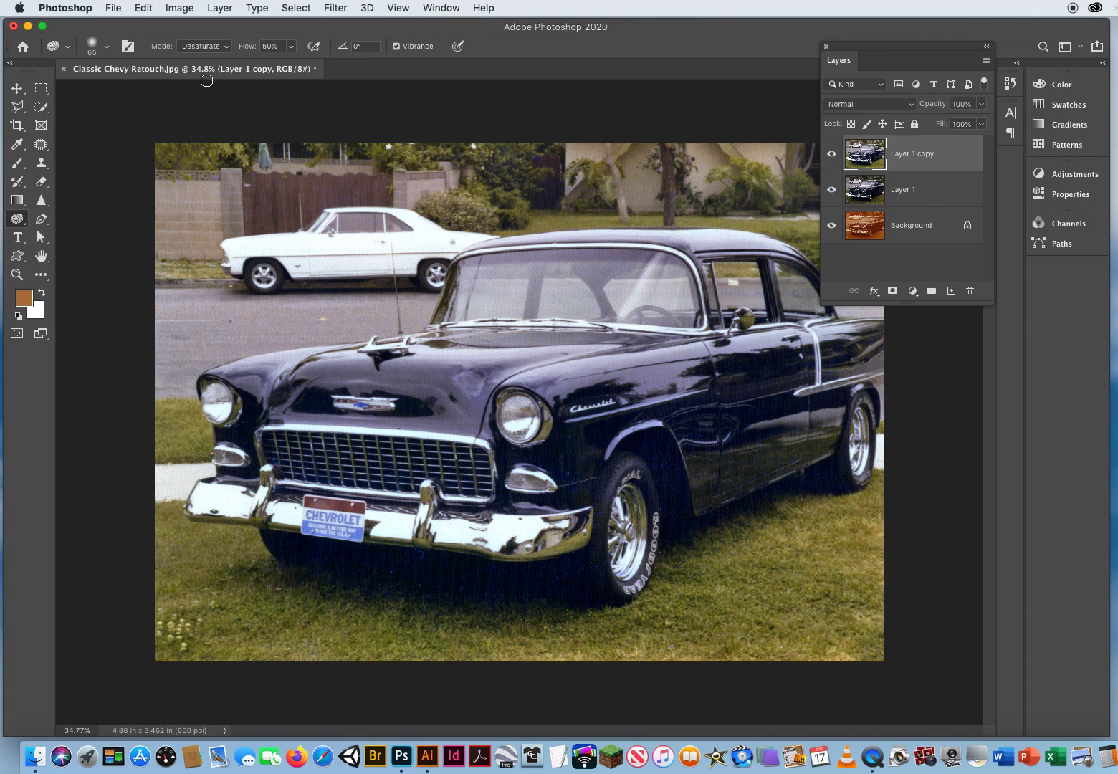
left_click(200, 47)
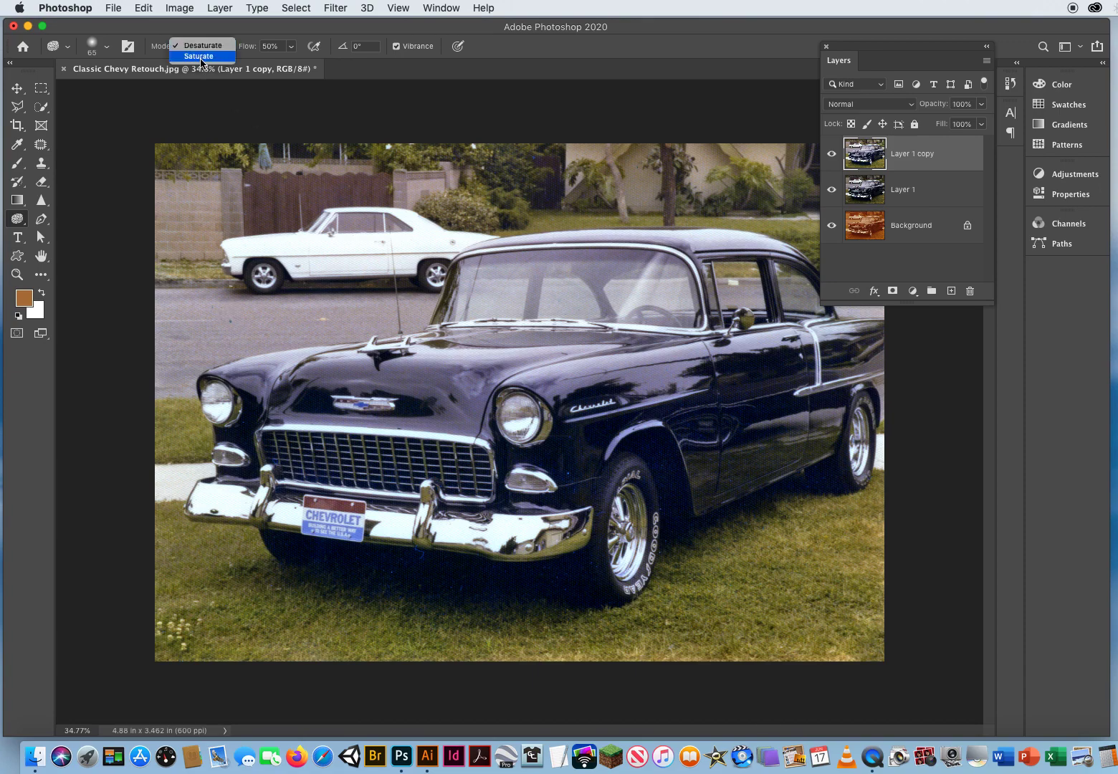
key("Escape")
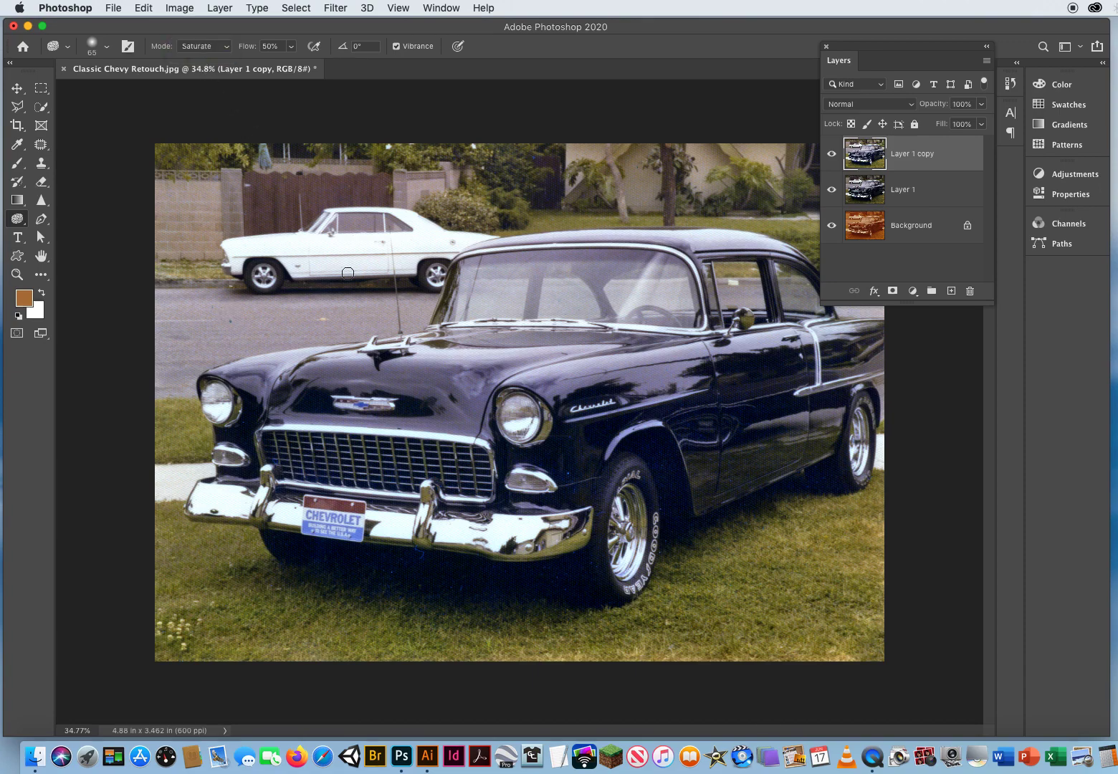
left_click_drag(298, 257, 355, 255)
mouse_move(191, 383)
left_mouse_down()
mouse_move(538, 394)
mouse_move(823, 337)
left_mouse_up()
left_click_drag(276, 396, 584, 388)
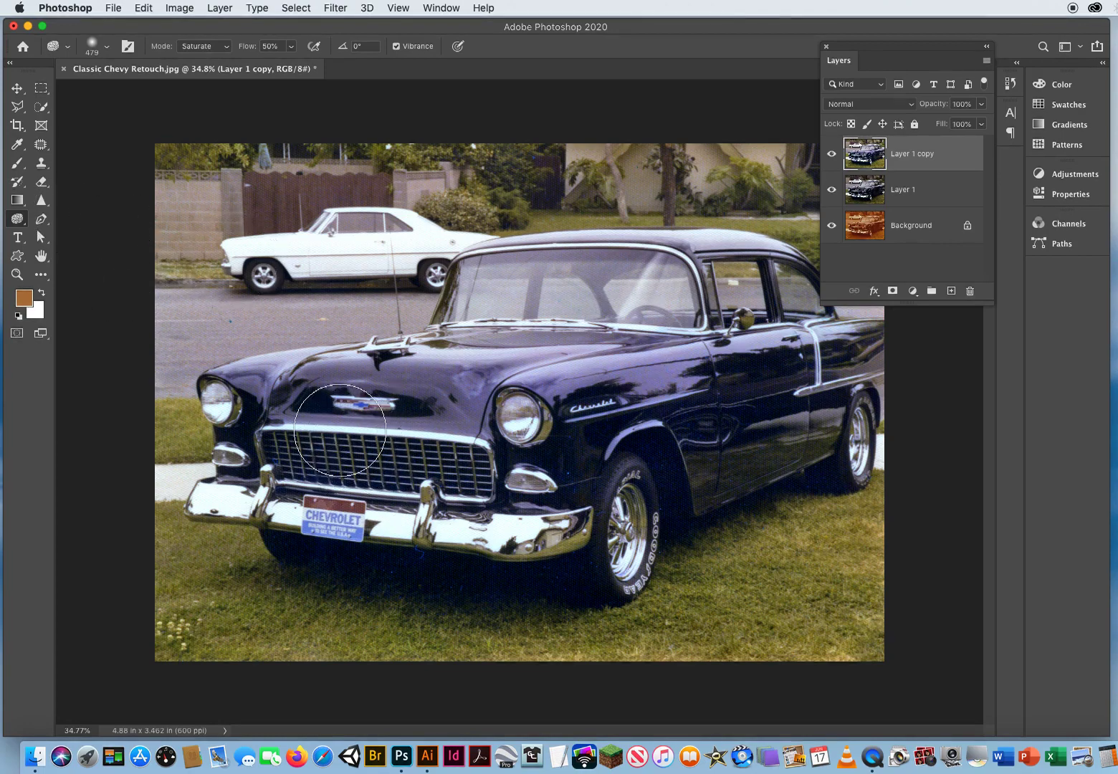
left_click_drag(375, 233, 329, 228)
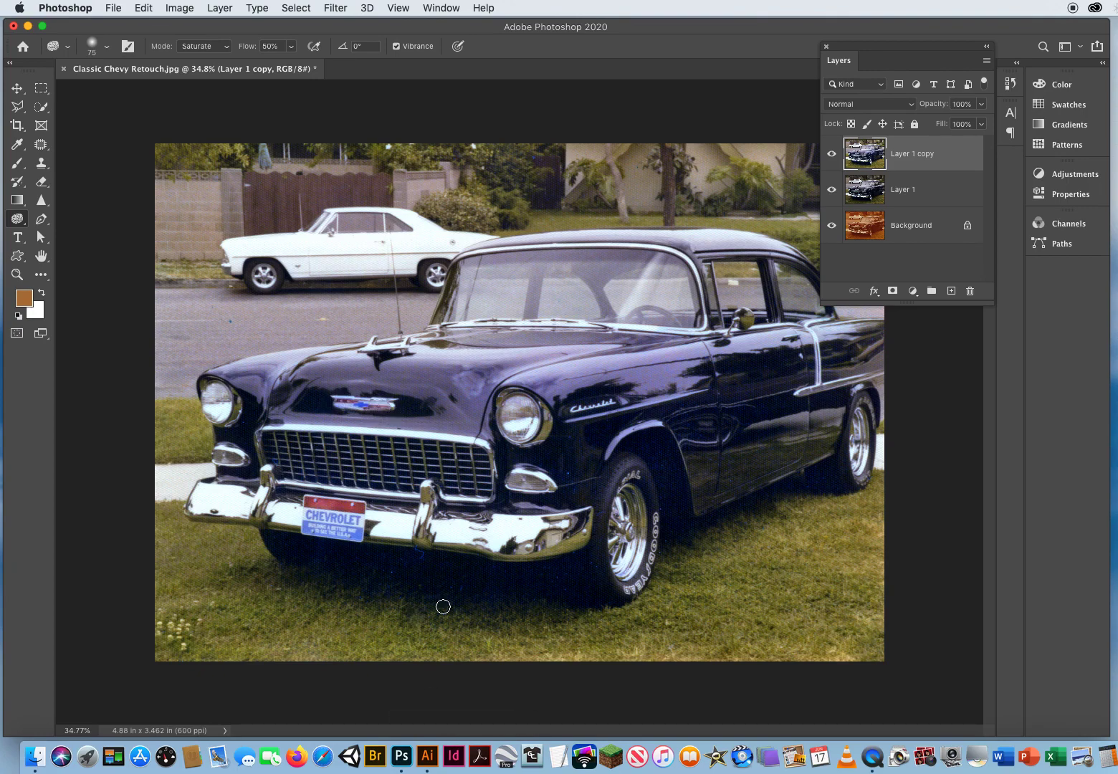
left_click(17, 88)
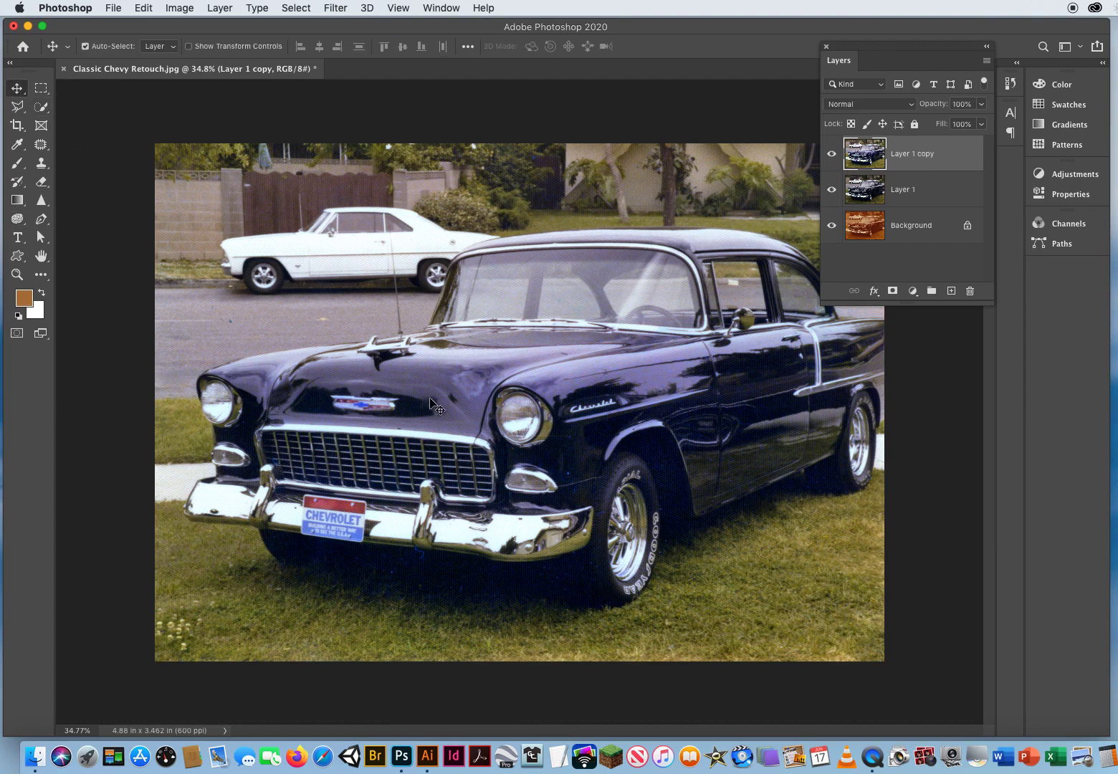
Step: Open Layer 1 copy in the Camera Raw Filter, magnify the front fender area and show the Detail settings
left_click(16, 274)
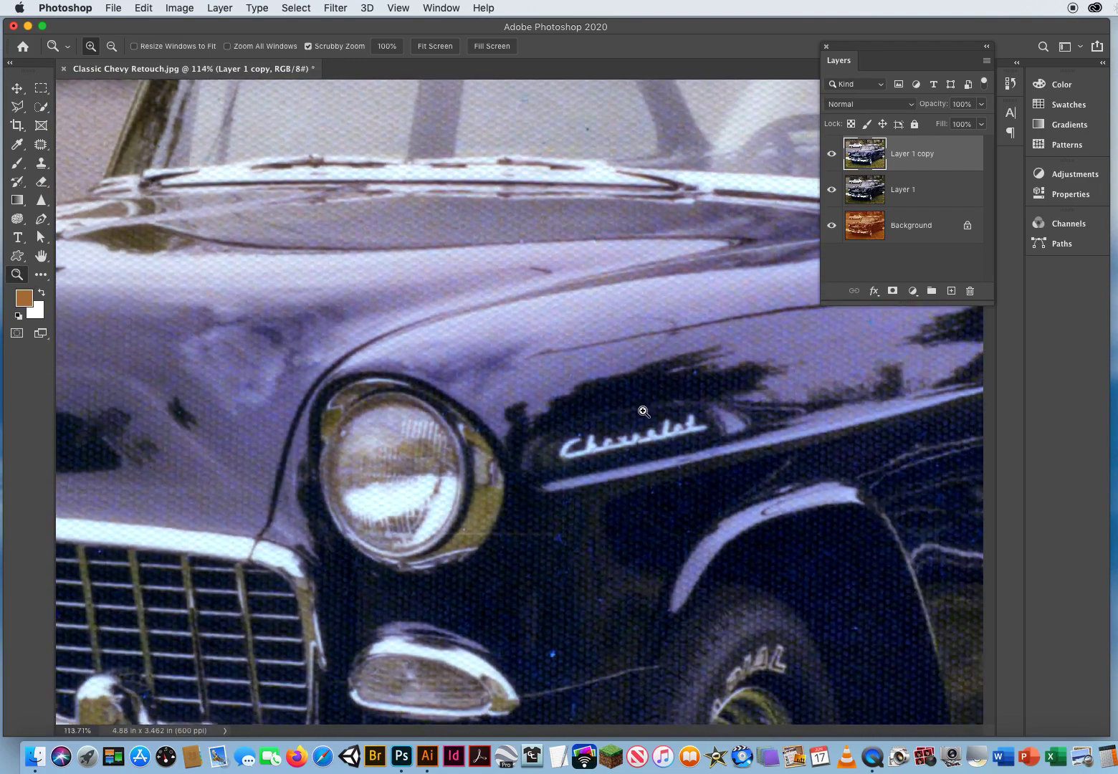
left_click_drag(643, 411, 362, 405)
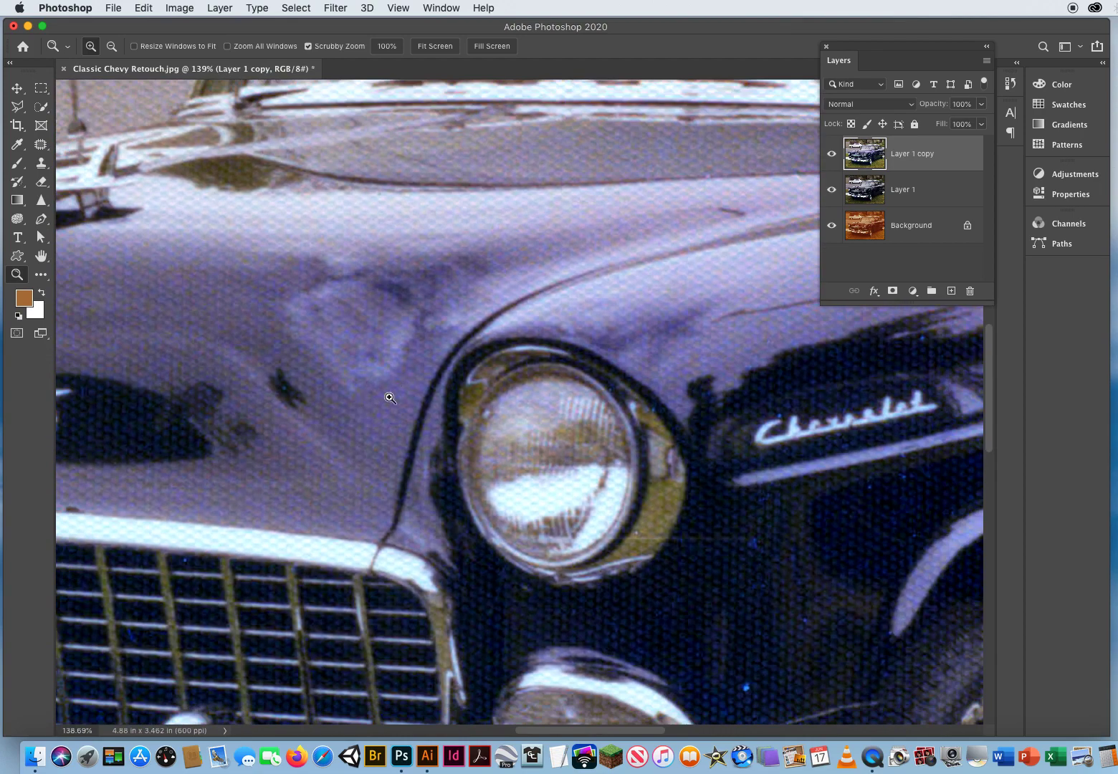
left_click_drag(552, 406, 497, 408)
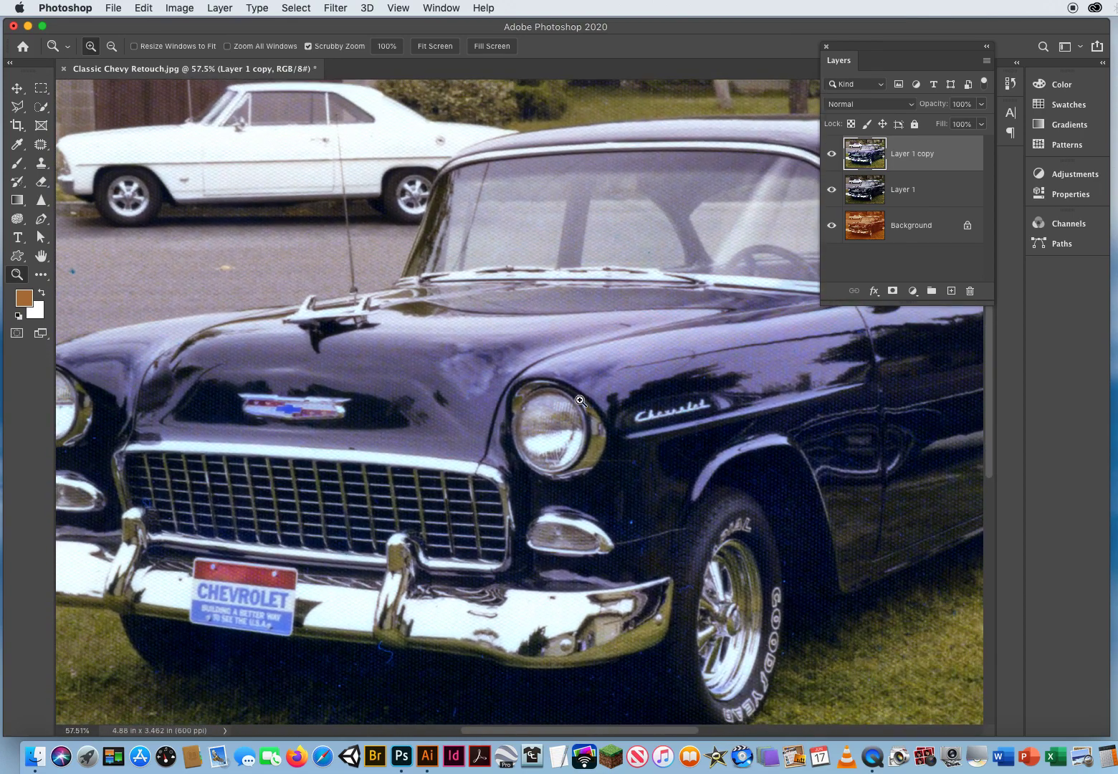
left_click_drag(581, 401, 380, 344)
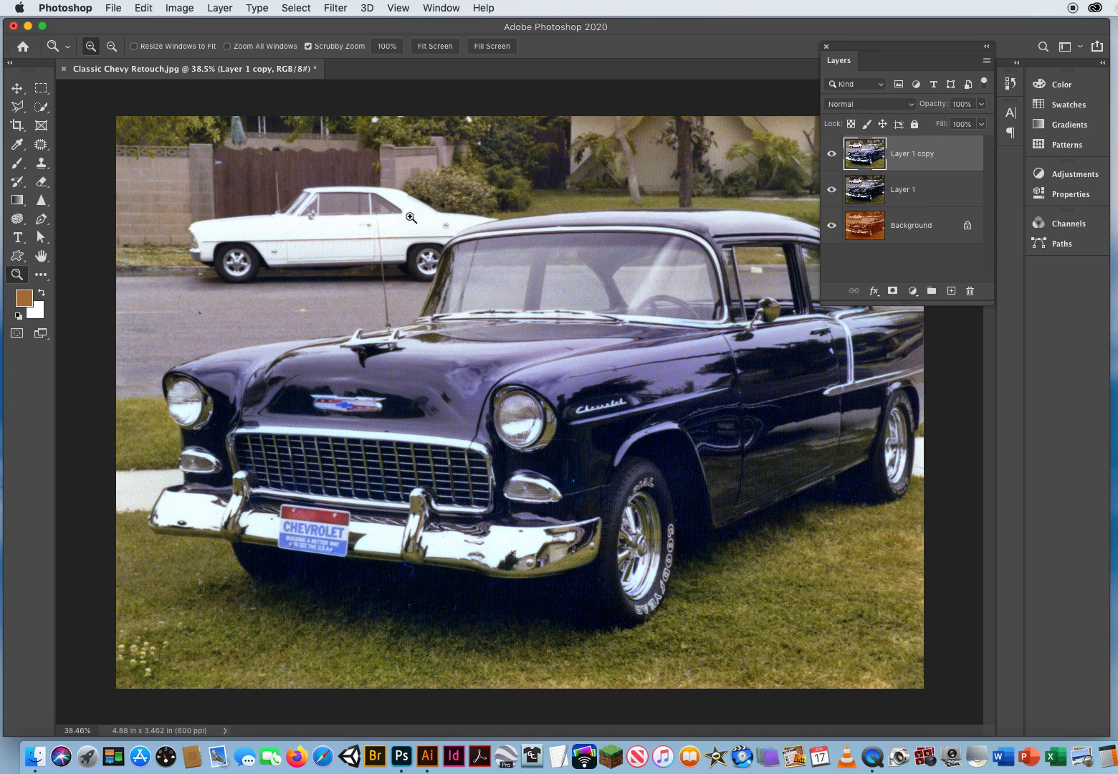
left_click(17, 88)
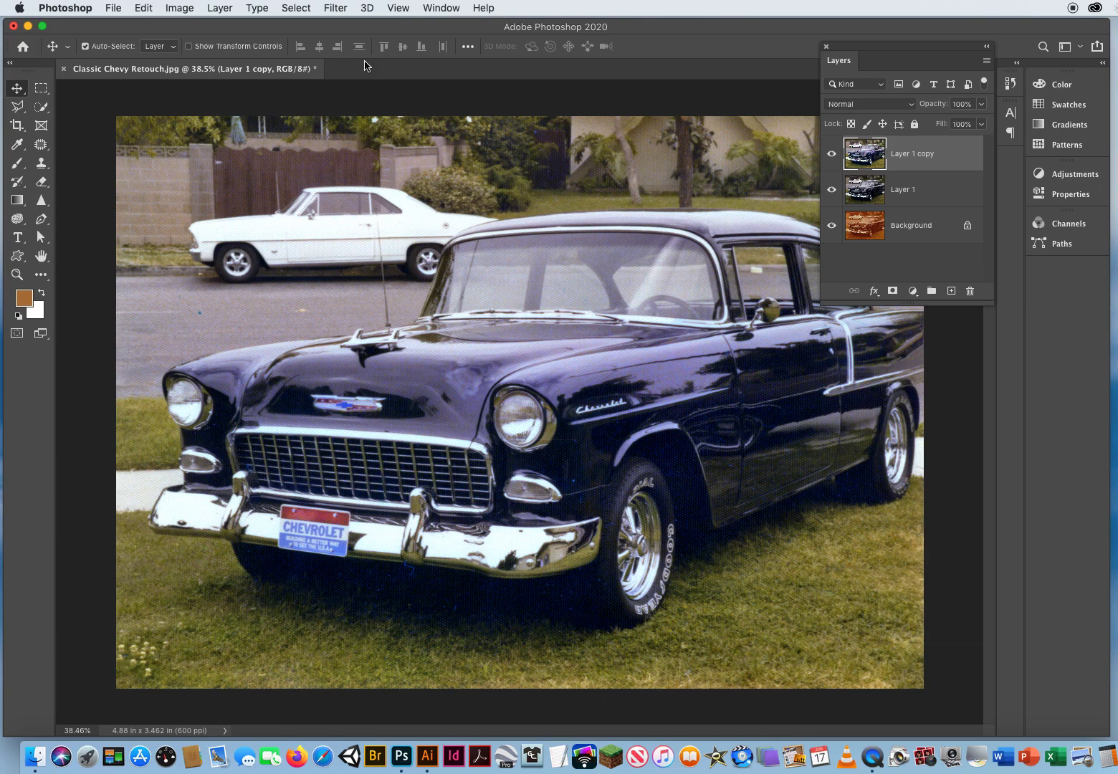
left_click(335, 9)
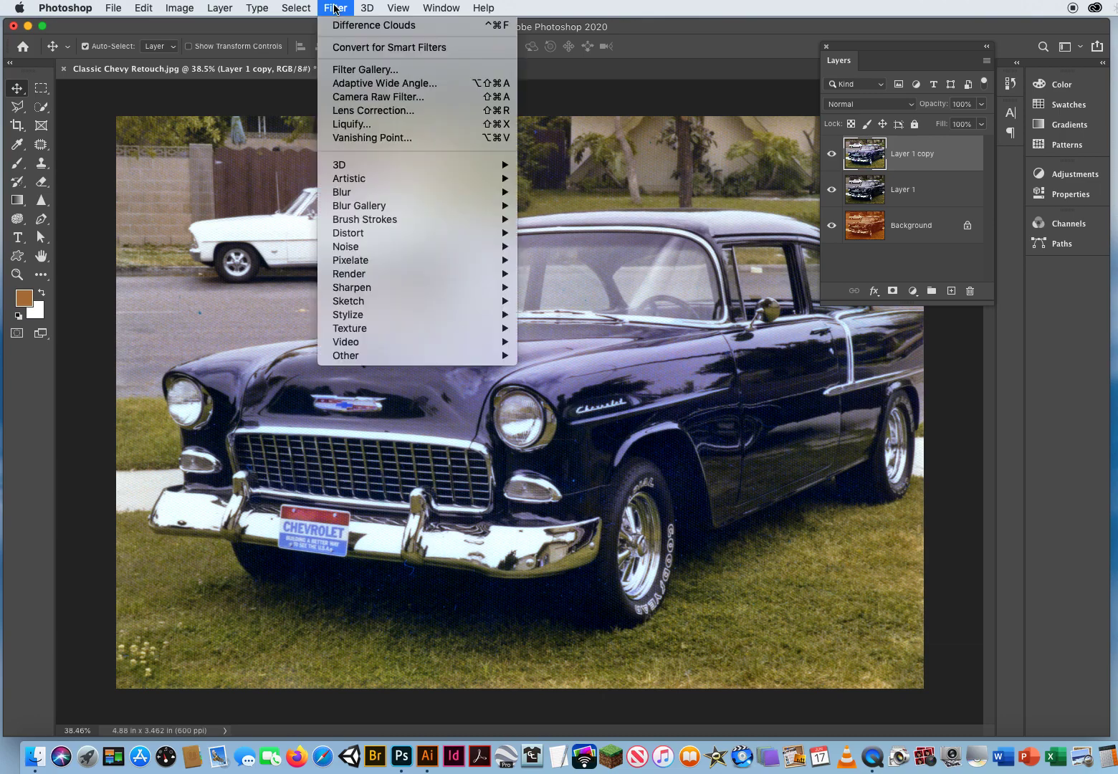
left_click(373, 96)
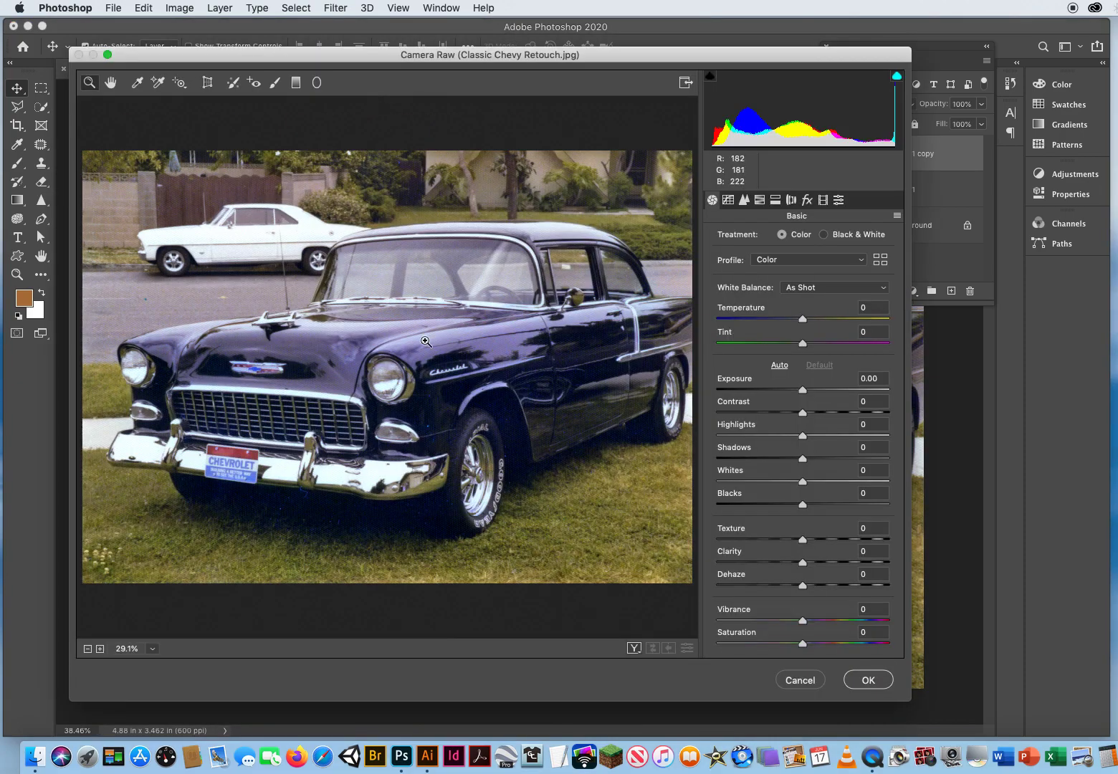
left_click(426, 342)
left_click(383, 347)
left_click(399, 363)
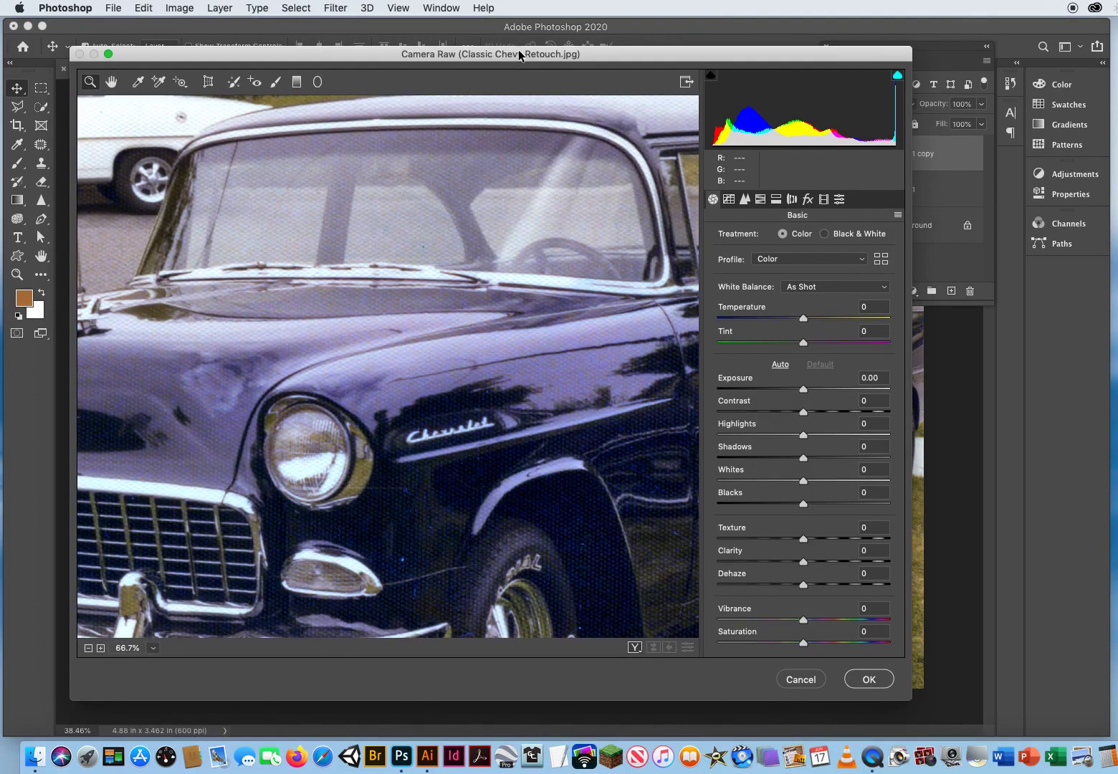
left_click_drag(519, 50, 552, 36)
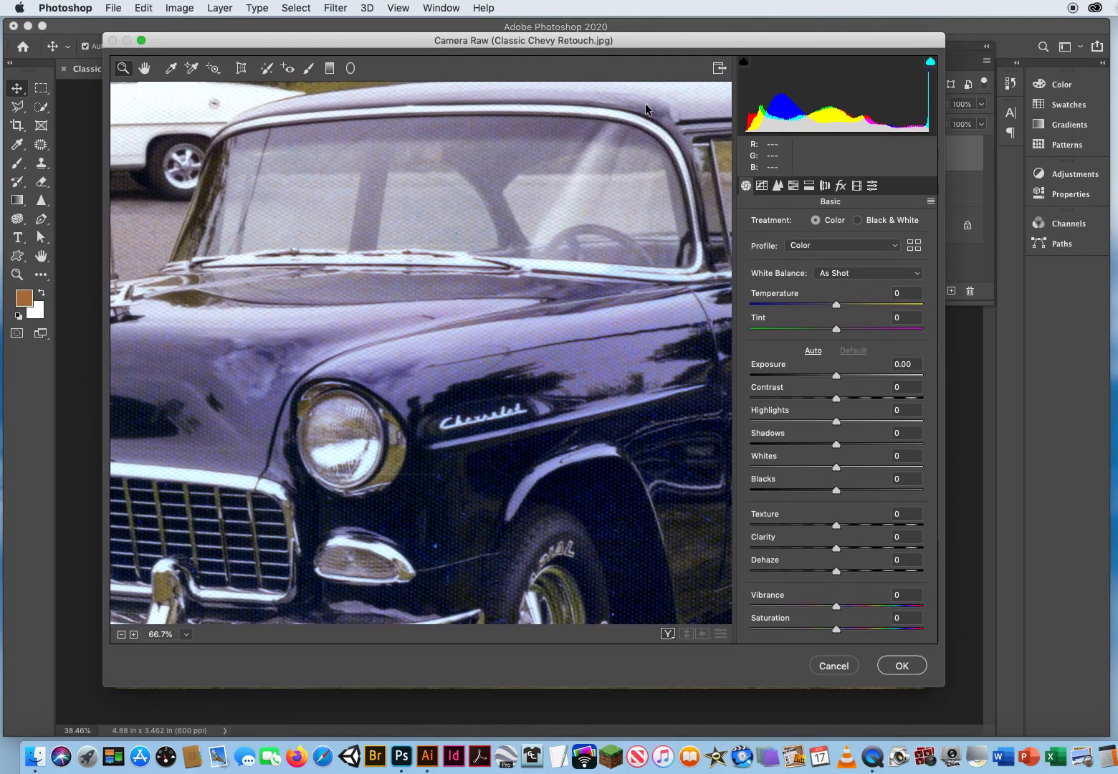
left_click(777, 188)
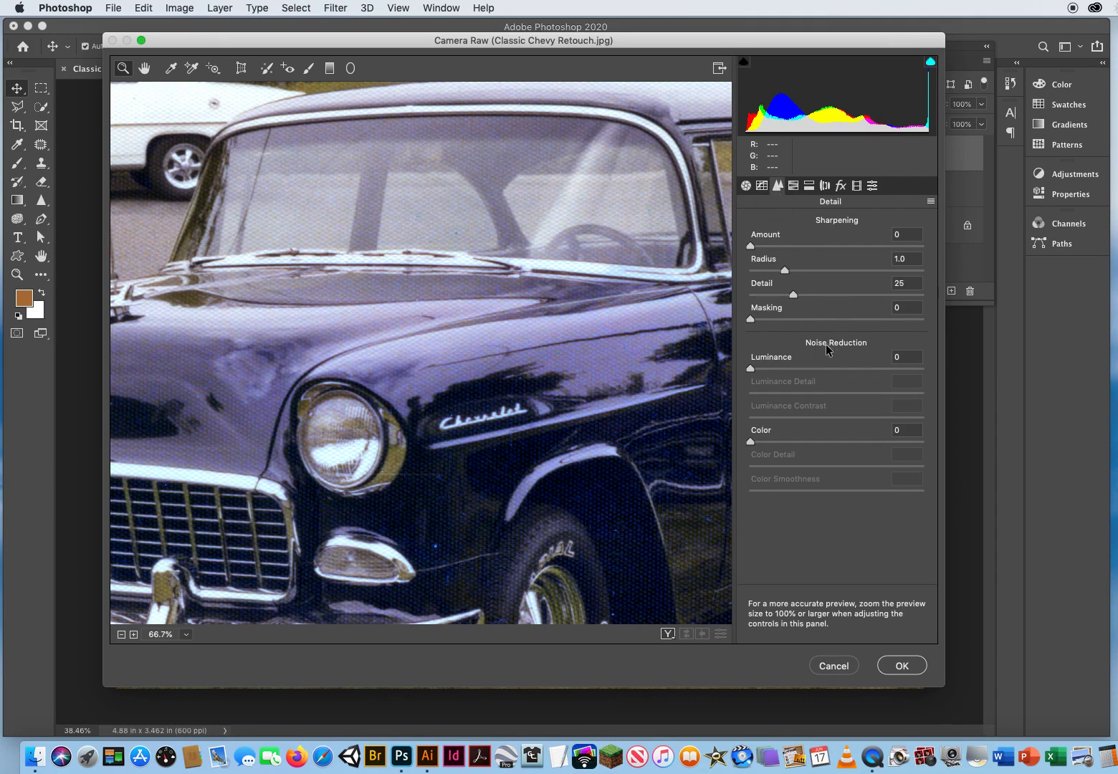
Step: Smooth the paper texture with noise reduction, setting Luminance to 80, Luminance Detail to 14 and Color to 49
left_click_drag(752, 369, 888, 367)
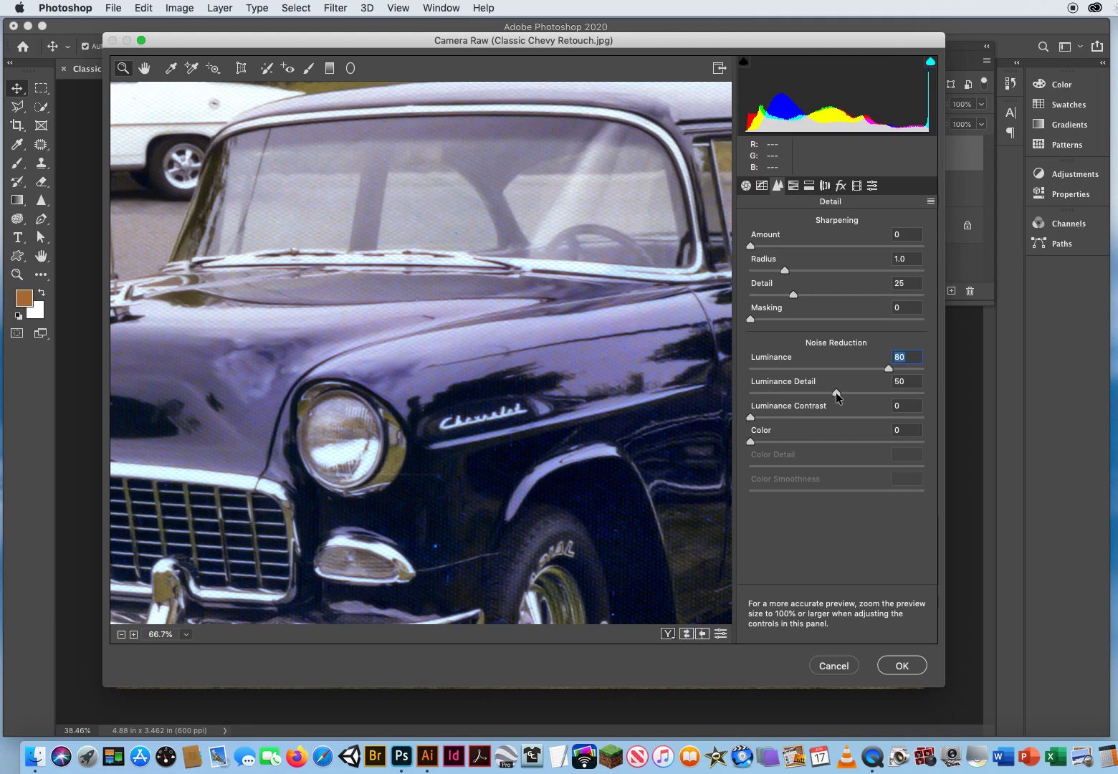
left_click_drag(836, 392, 819, 392)
left_click_drag(771, 394, 775, 393)
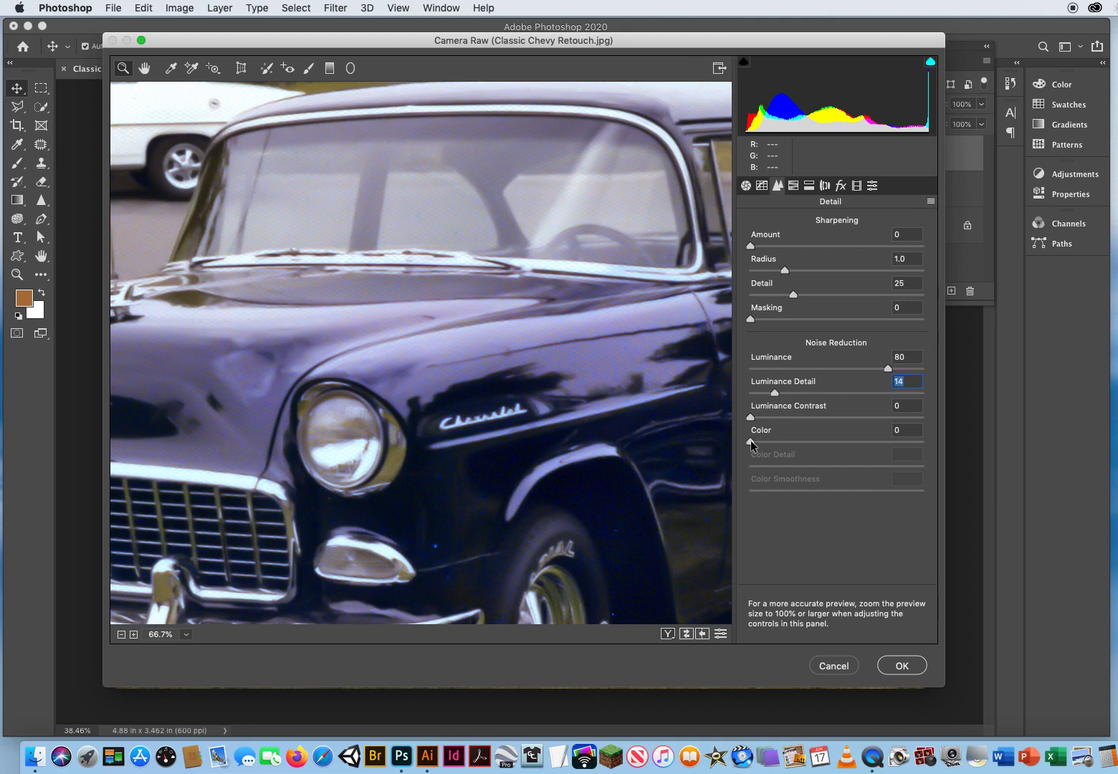
left_click_drag(750, 441, 837, 443)
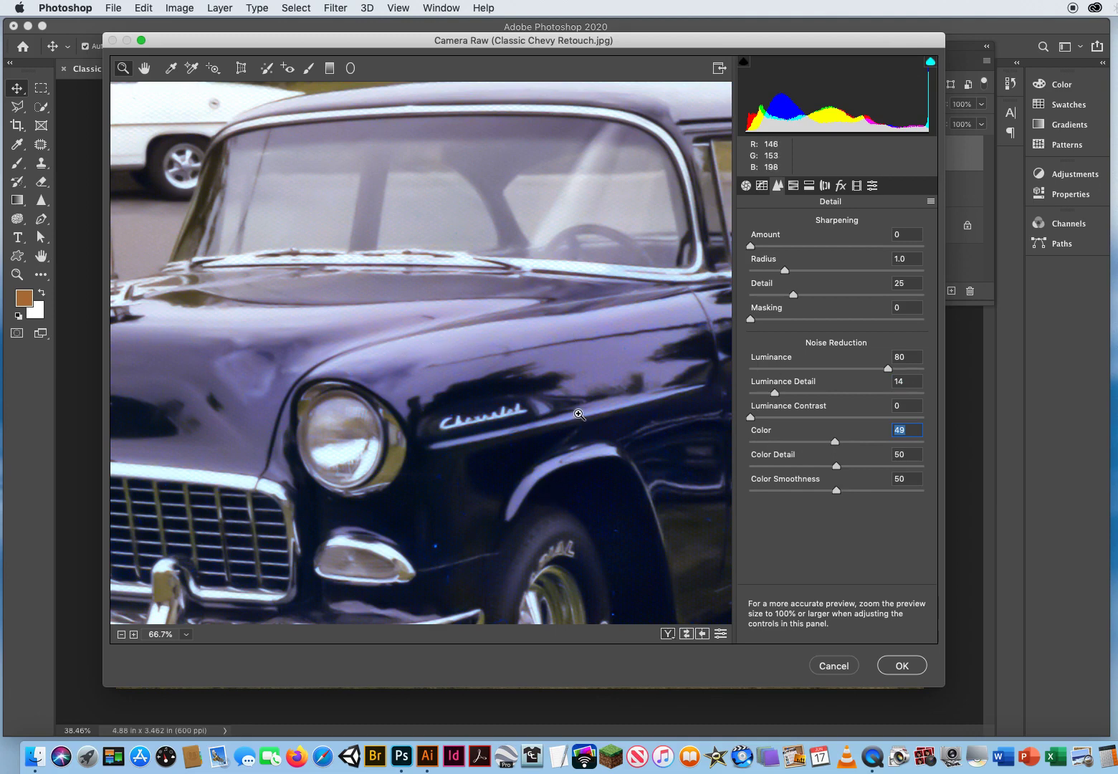
Step: Check the noise reduction across the car by comparing the preview before and after, and apply the Camera Raw Filter
left_click_drag(534, 434, 305, 262)
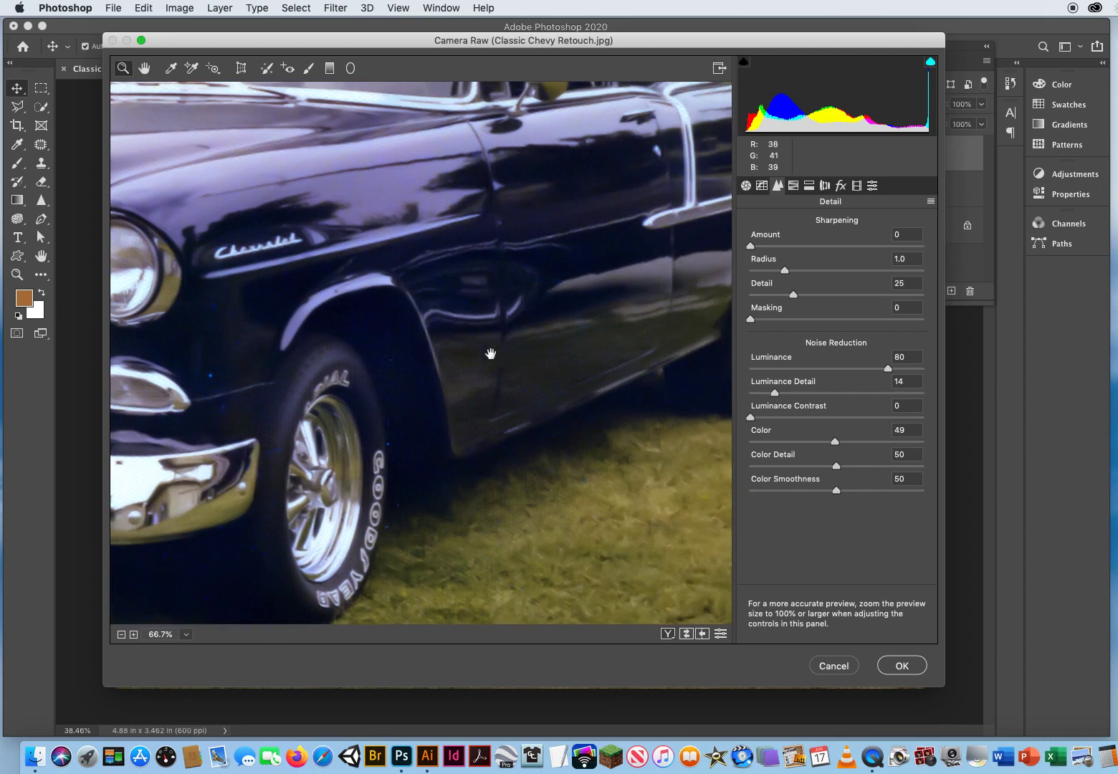
left_click_drag(256, 269, 528, 405)
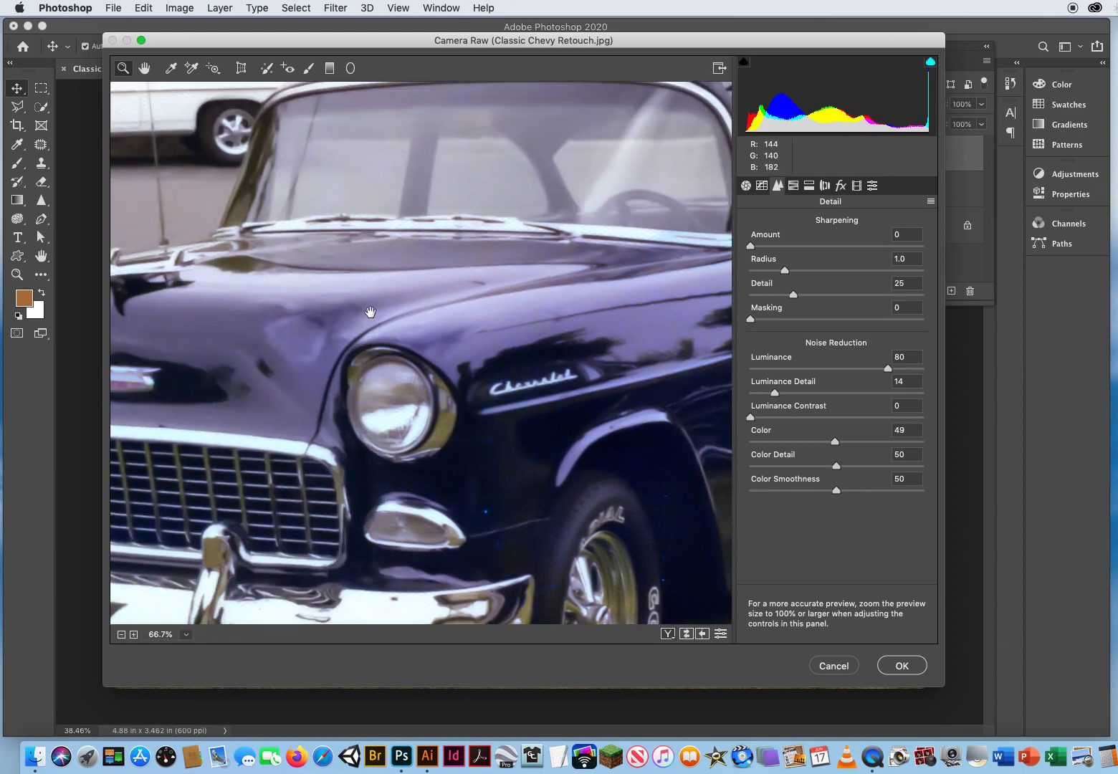
left_click_drag(369, 309, 245, 372)
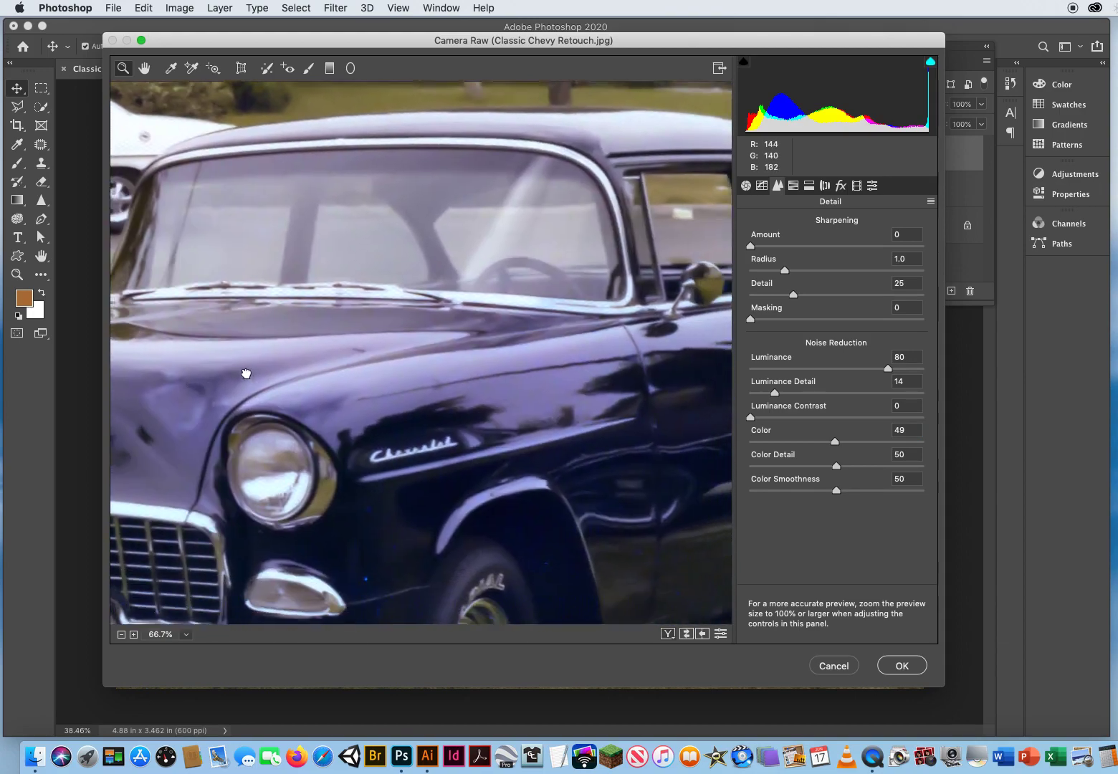
left_click_drag(475, 476, 549, 351)
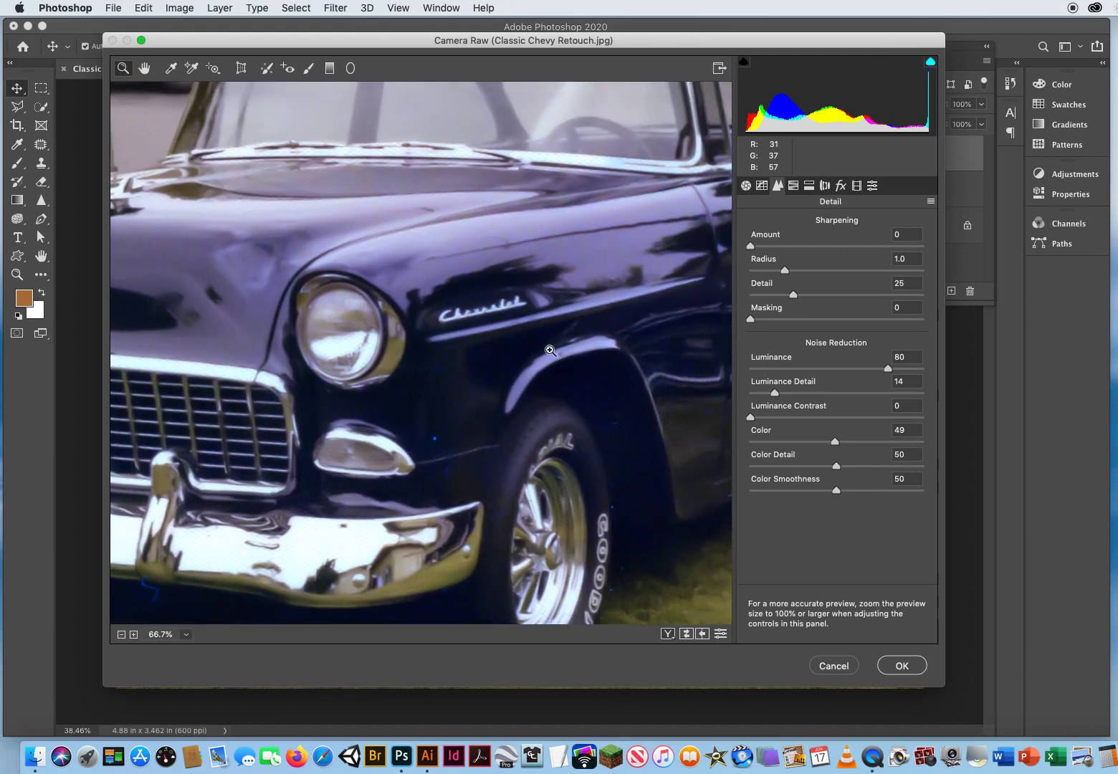
key("super+alt+p")
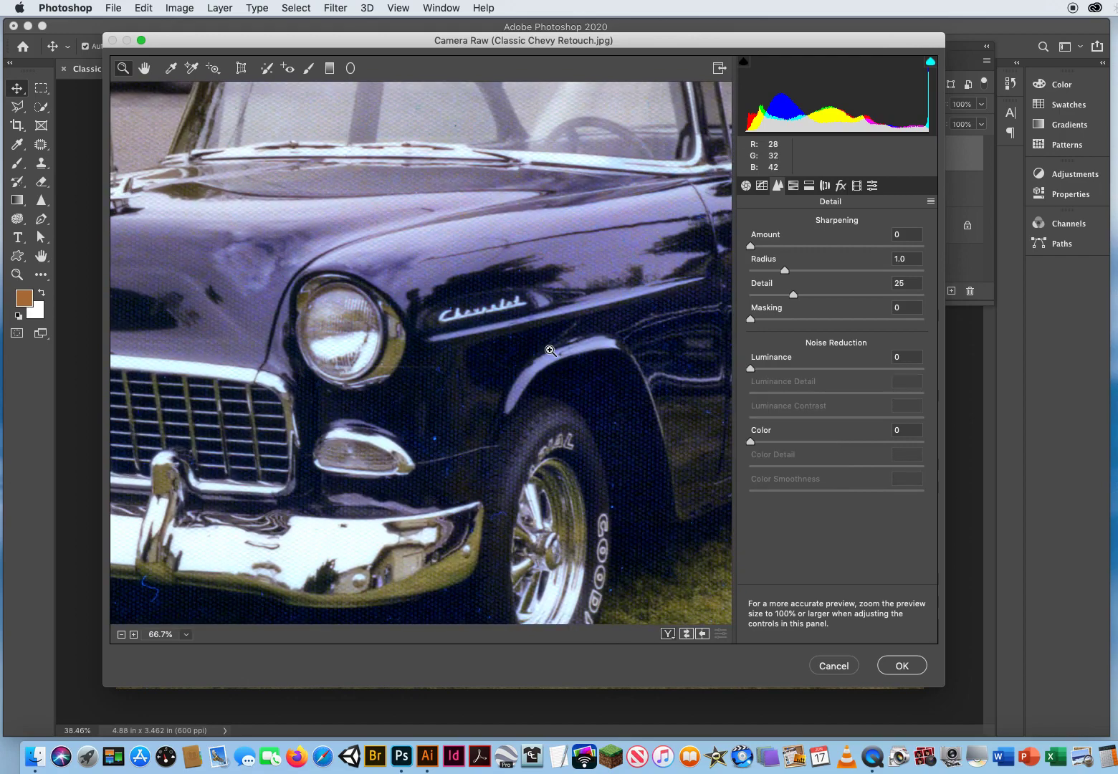
key("super+alt+p")
key("super+alt+p")
key("super+alt+p")
key("super+alt+p")
key("super+alt+p")
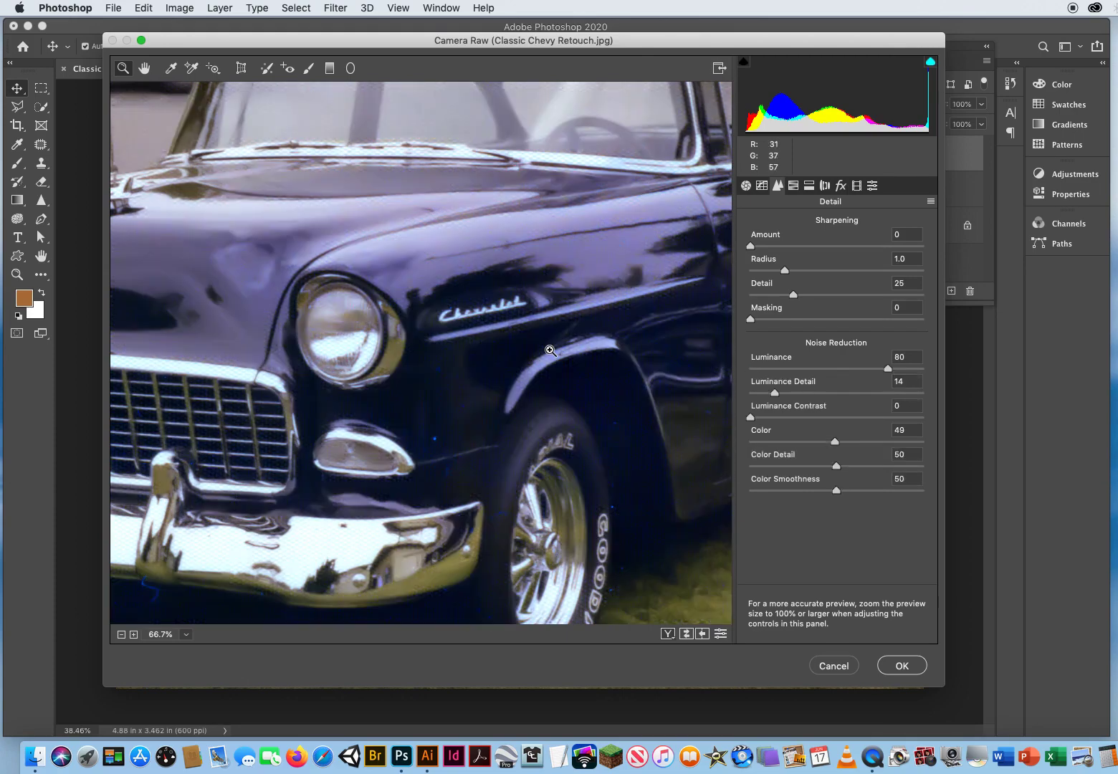
key("super+alt+p")
key("super+alt+p")
left_click(901, 667)
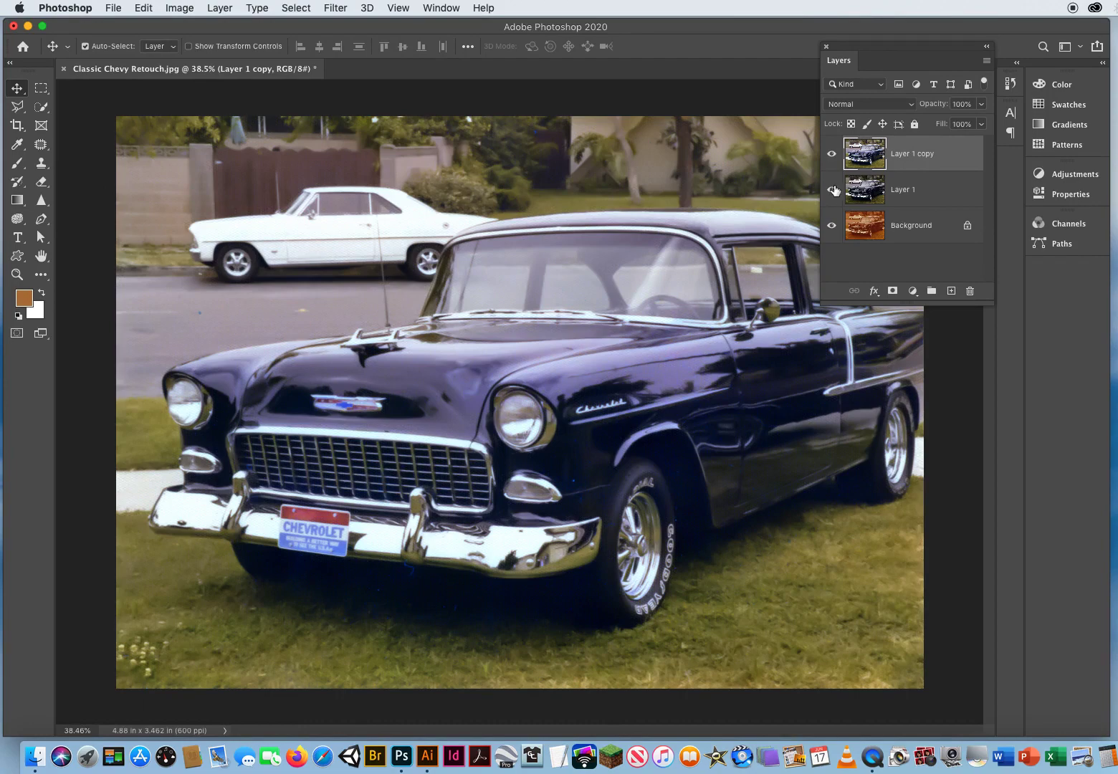
Step: Compare the original Background with Layer 1 and Layer 1 copy by hiding and restoring the two retouched layers
left_click_drag(835, 190, 832, 156)
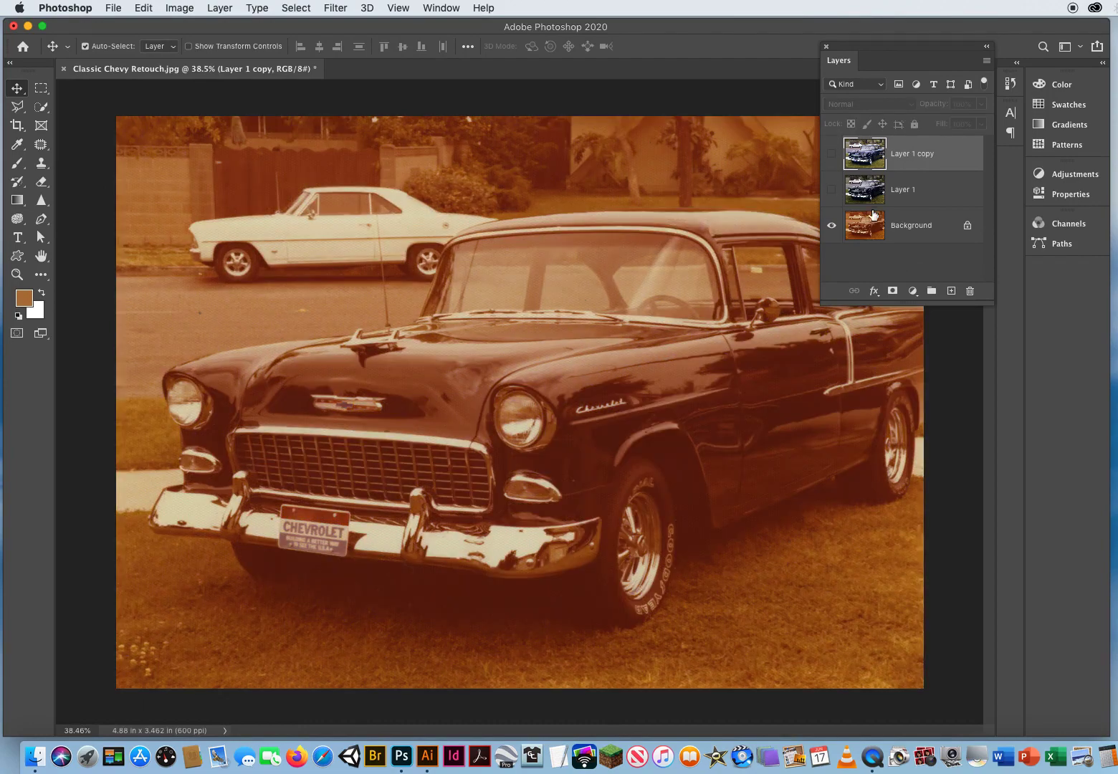
left_click(839, 193)
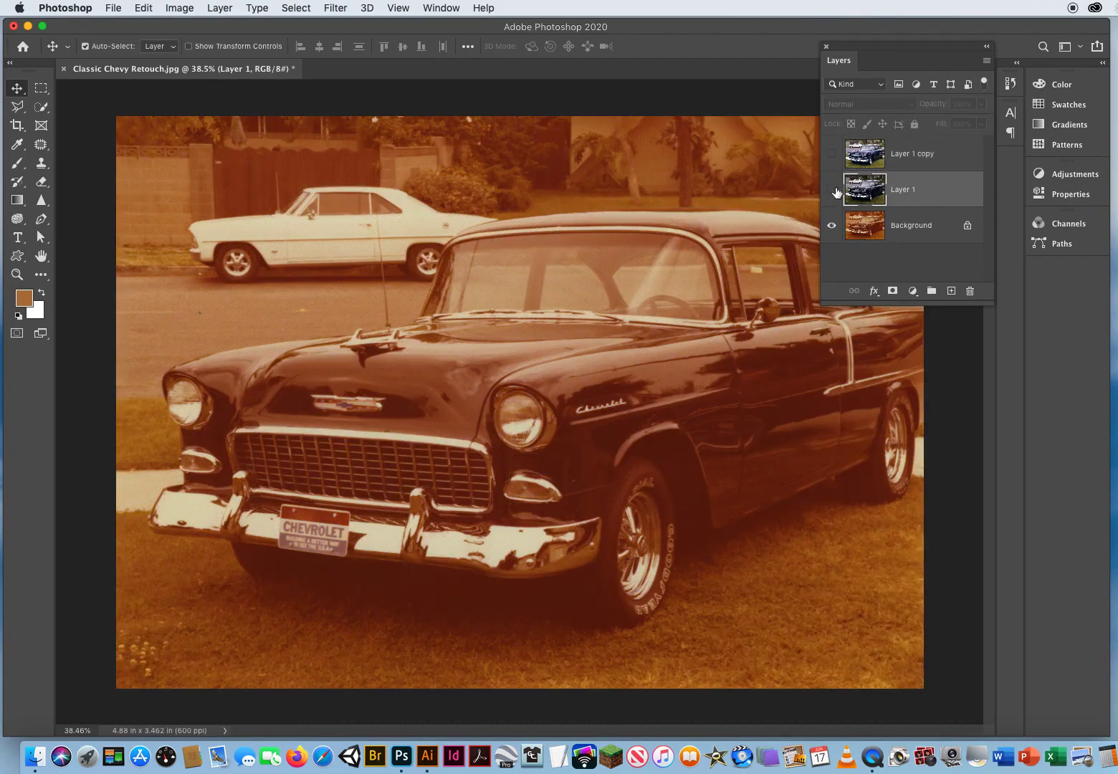
left_click(832, 190)
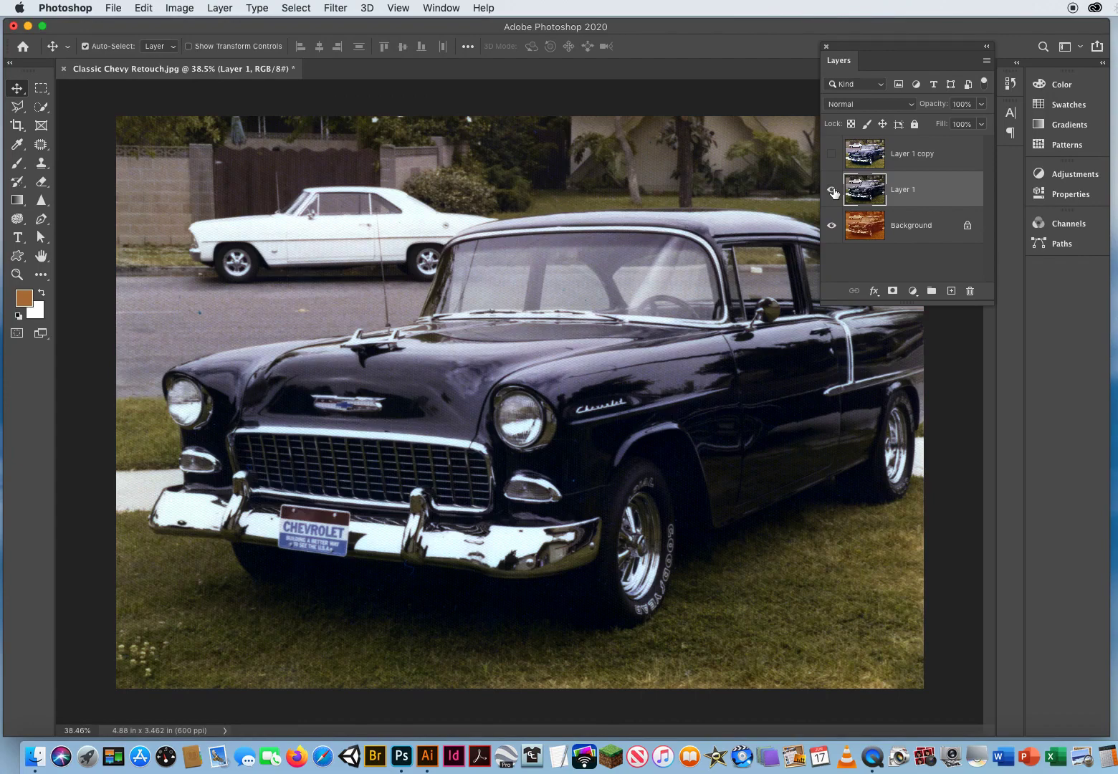
left_click(832, 154)
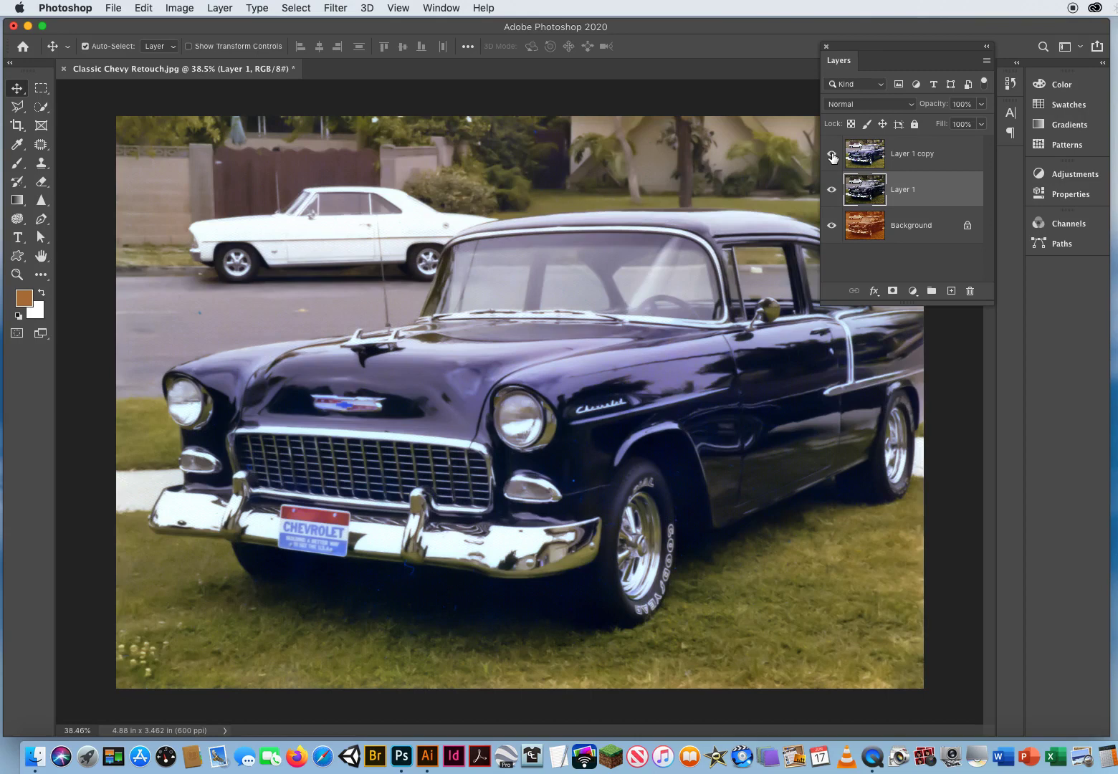
Step: Set up the Spot Healing Brush at size 14 on Layer 1 copy, with the front bumper and wheel magnified to 200%
left_click(17, 275)
left_click_drag(576, 482, 652, 486)
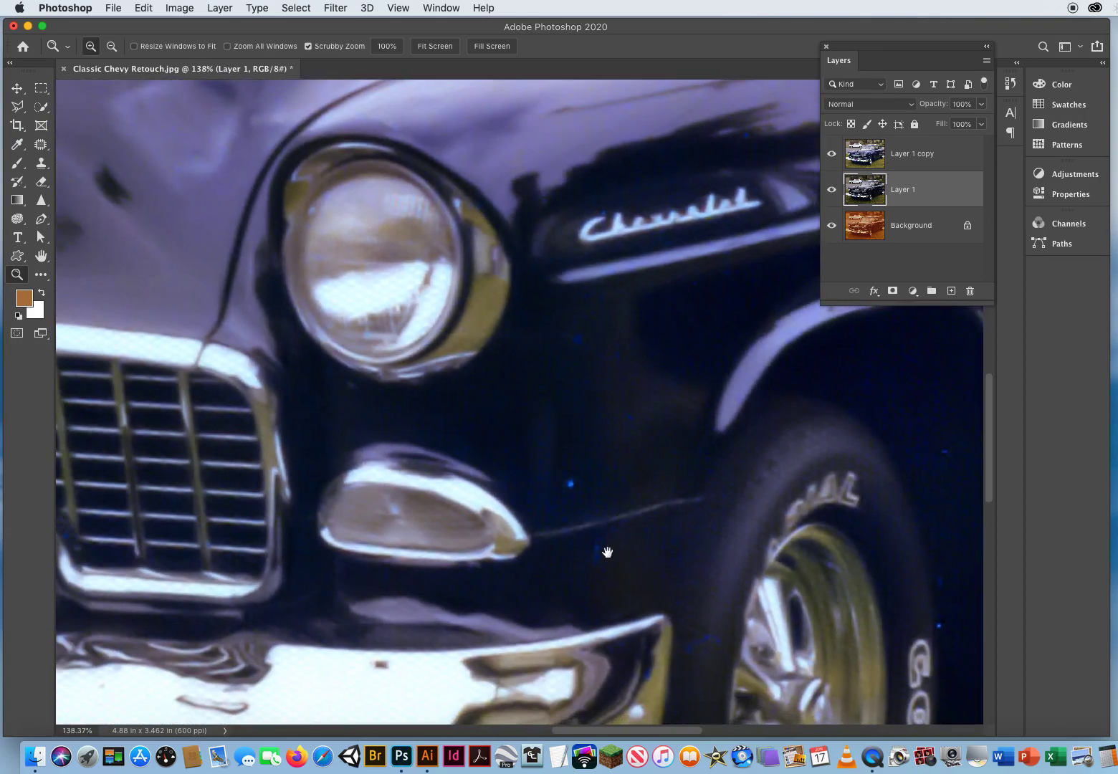
left_click_drag(606, 552, 479, 270)
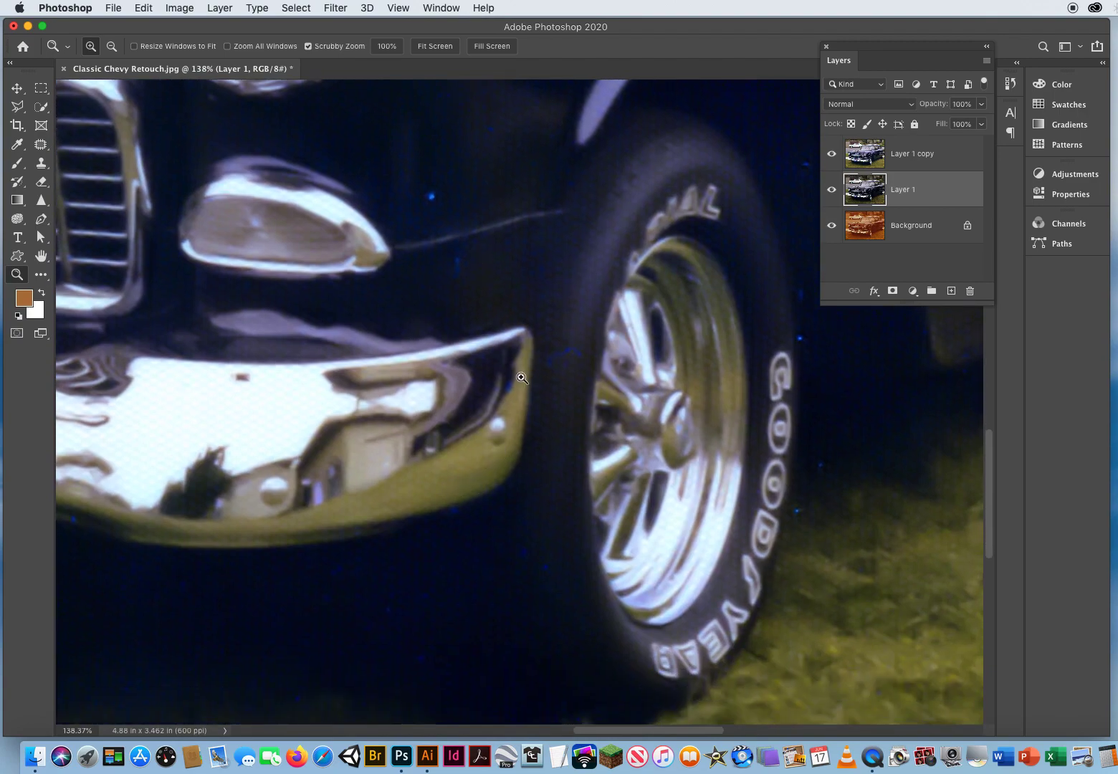
left_click(516, 403)
left_click(41, 144)
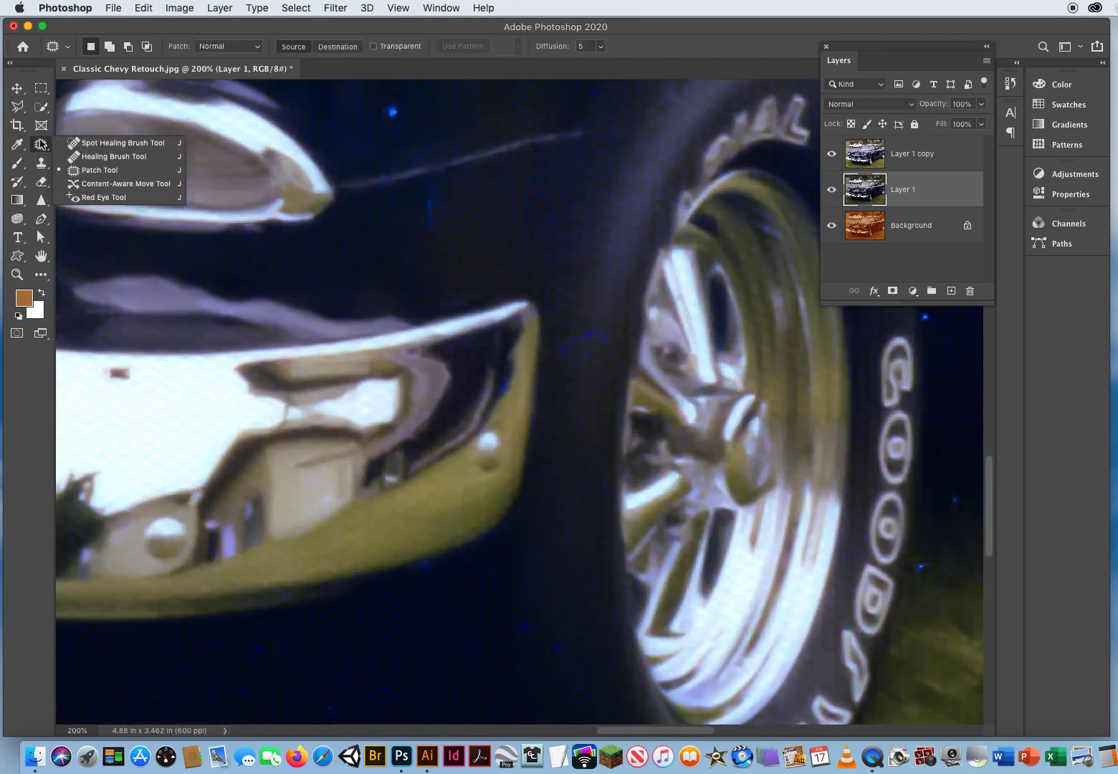
left_click(100, 141)
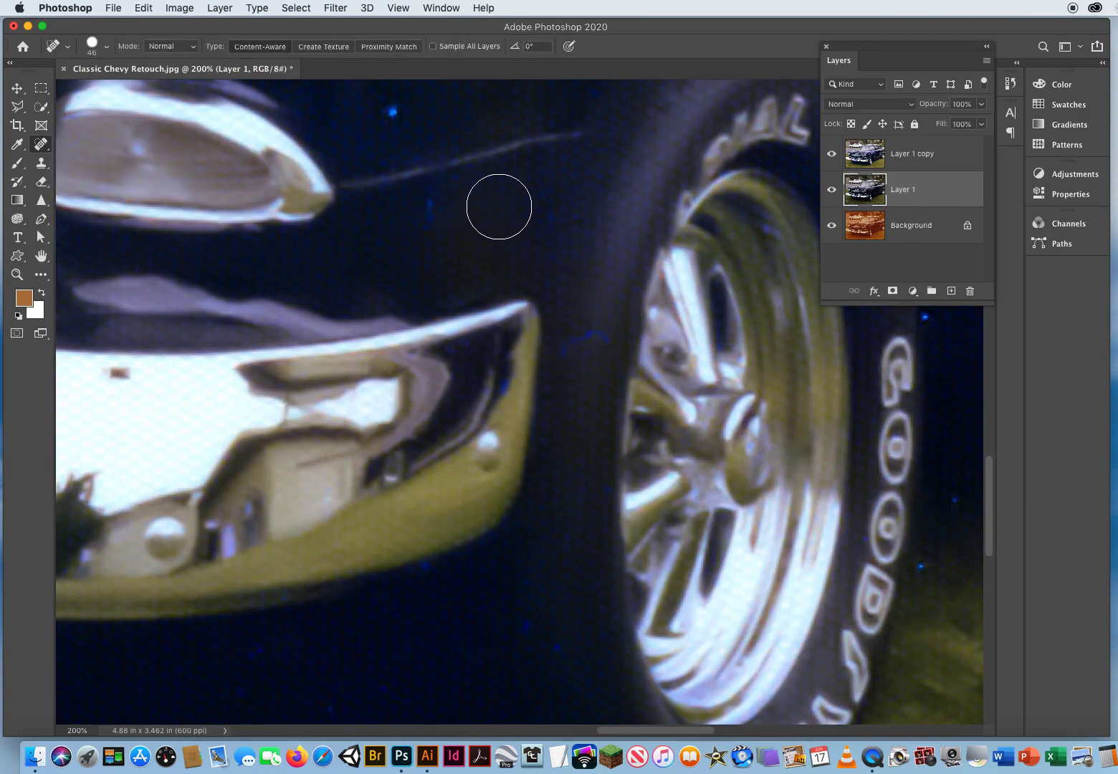
left_click_drag(497, 207, 471, 209)
left_click(899, 158)
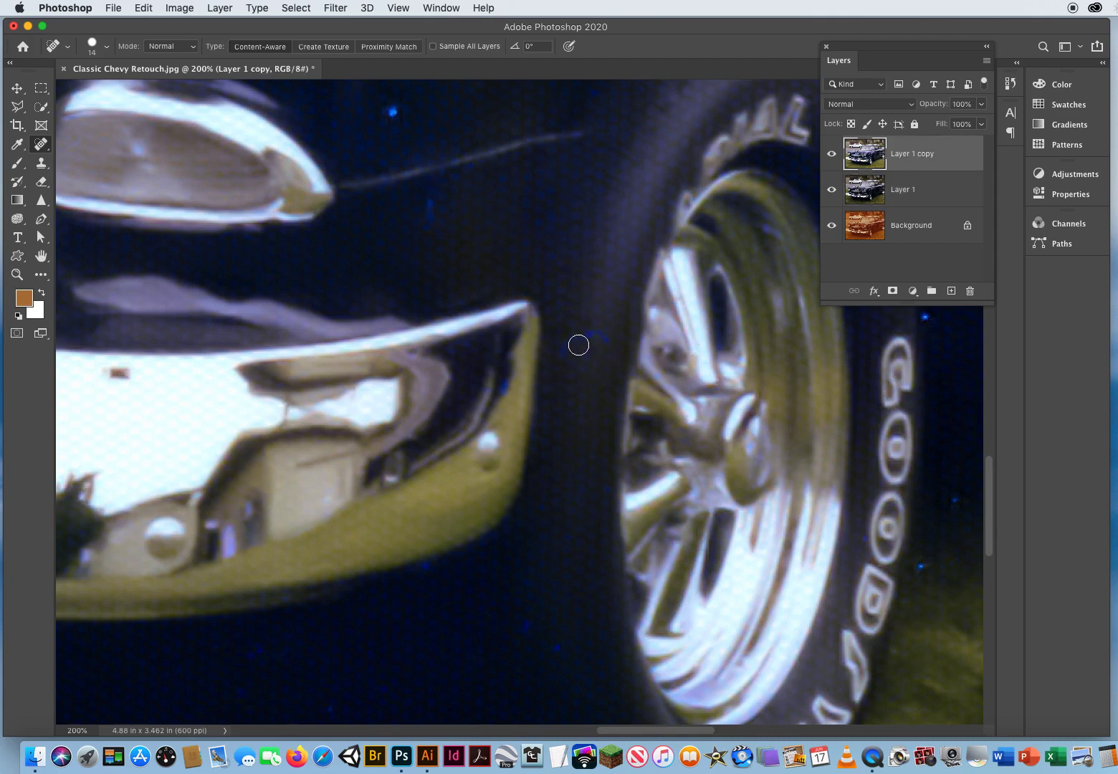
Step: Heal the blue specks on the dark bodywork and shadow between the front bumper and the front tire
left_click_drag(566, 350, 613, 331)
left_click(506, 388)
left_click(547, 508)
left_click_drag(565, 646, 548, 648)
left_click_drag(430, 226, 431, 188)
left_click(394, 116)
Step: Heal the blue specks on the front fender beside the headlight and below the Chevrolet script trim
left_click_drag(529, 167, 426, 499)
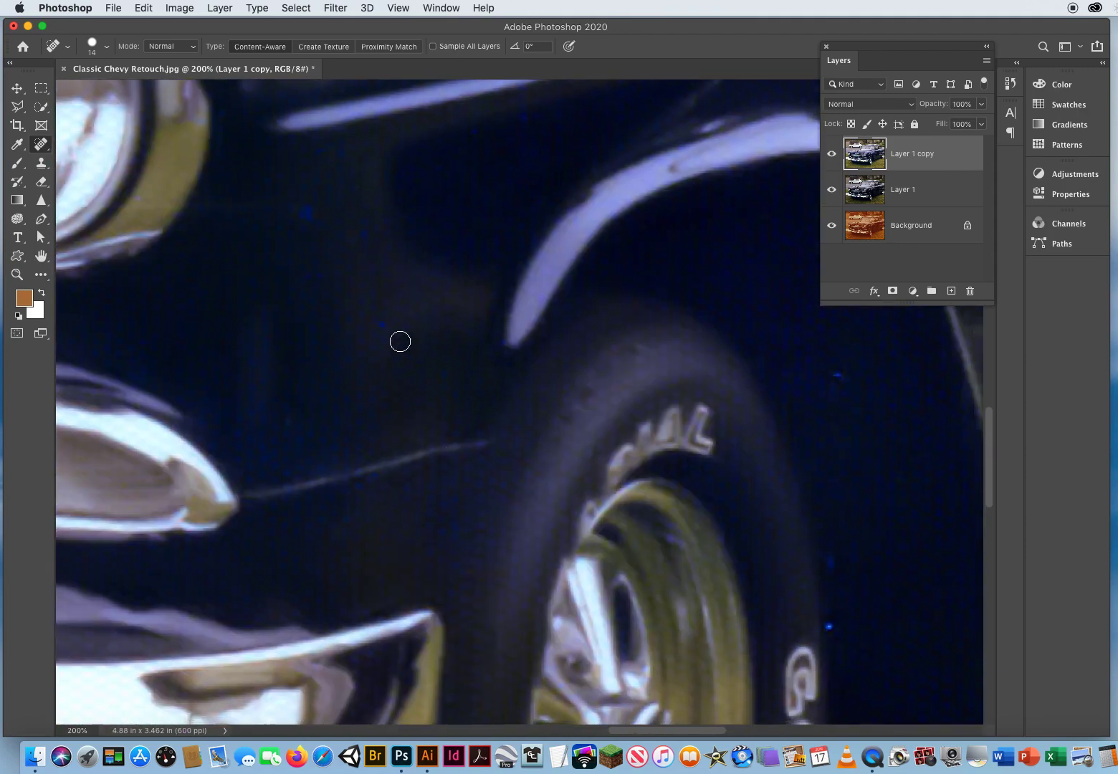
left_click_drag(292, 222, 332, 200)
left_click(442, 368)
left_click_drag(466, 258, 302, 492)
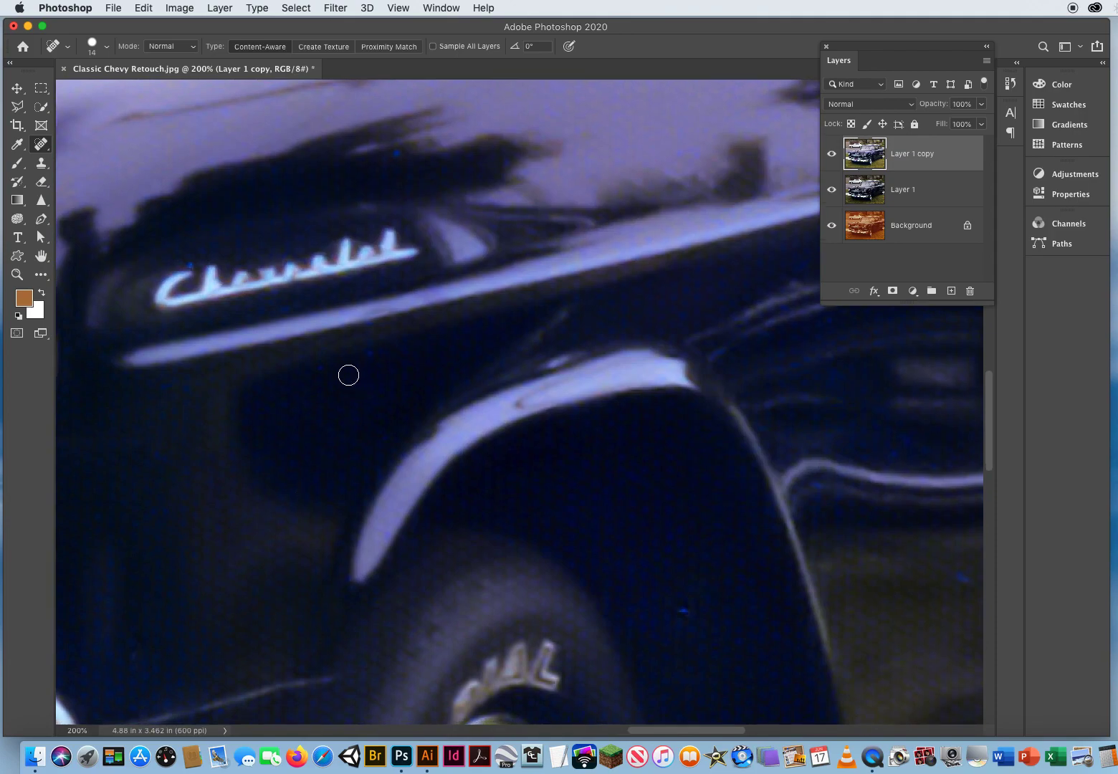
left_click_drag(365, 353, 377, 344)
Step: Heal the blue specks in the shadow behind the Goodyear front tire and in the grass next to it
mouse_move(615, 394)
left_mouse_down()
mouse_move(285, 358)
mouse_move(257, 207)
left_mouse_up()
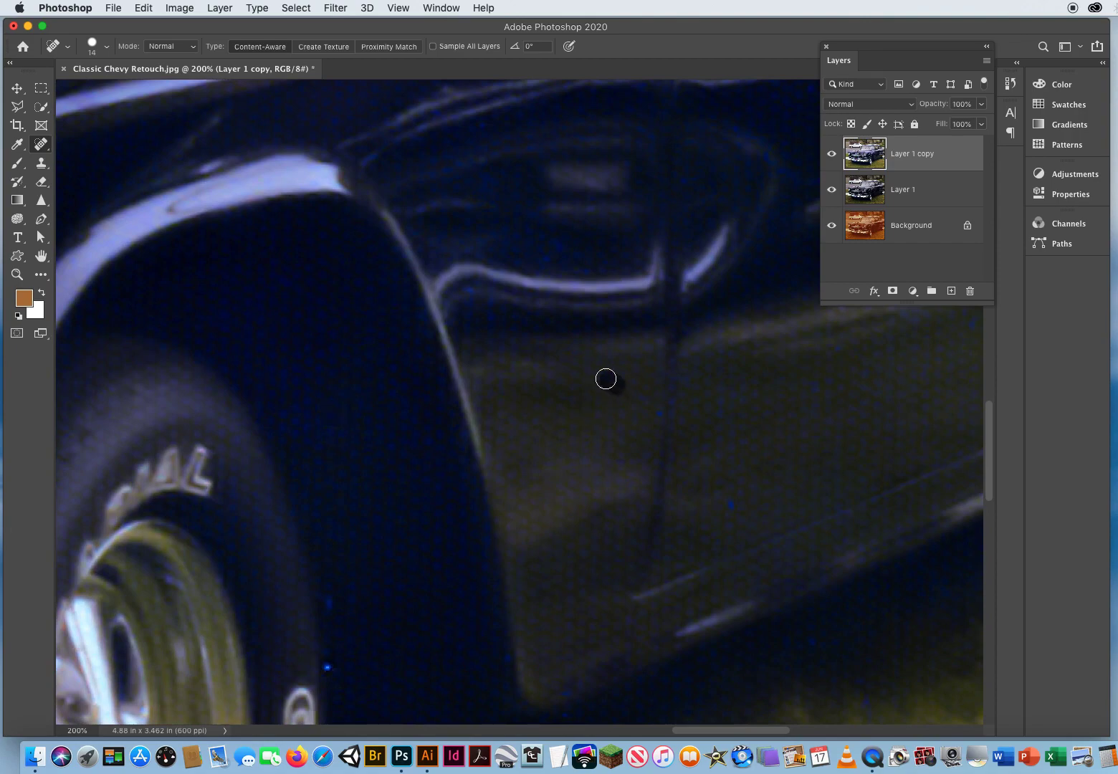
left_click_drag(437, 572, 468, 205)
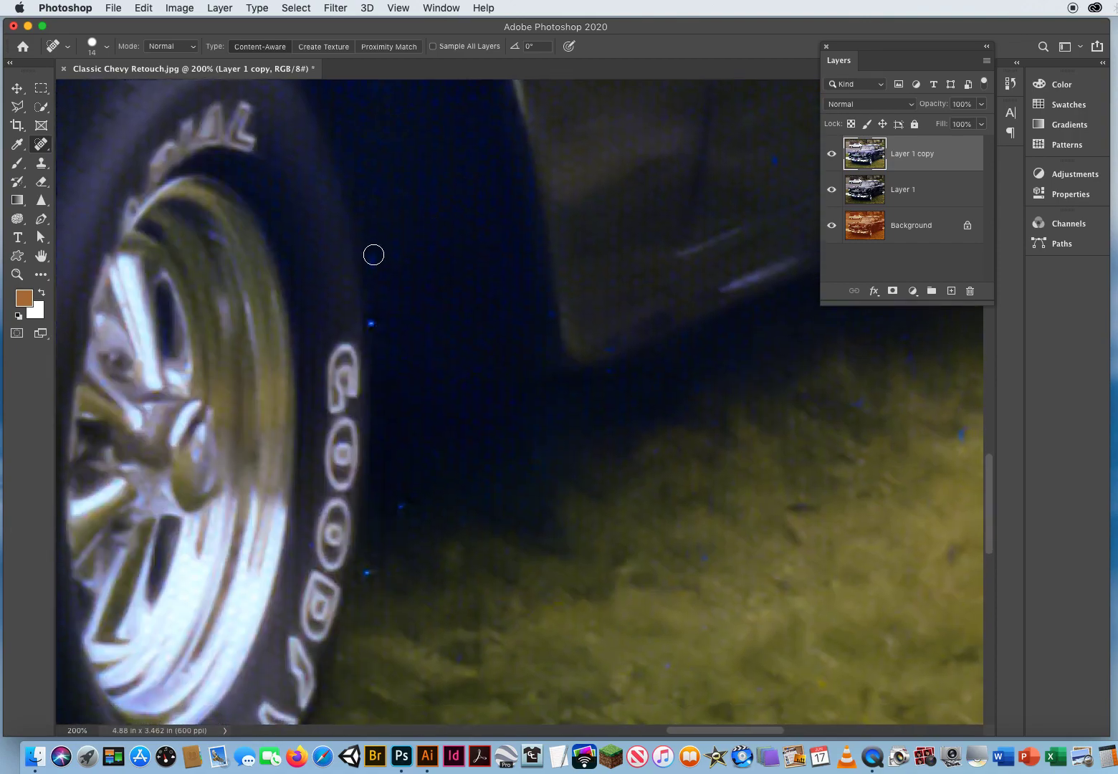
left_click_drag(471, 372, 502, 176)
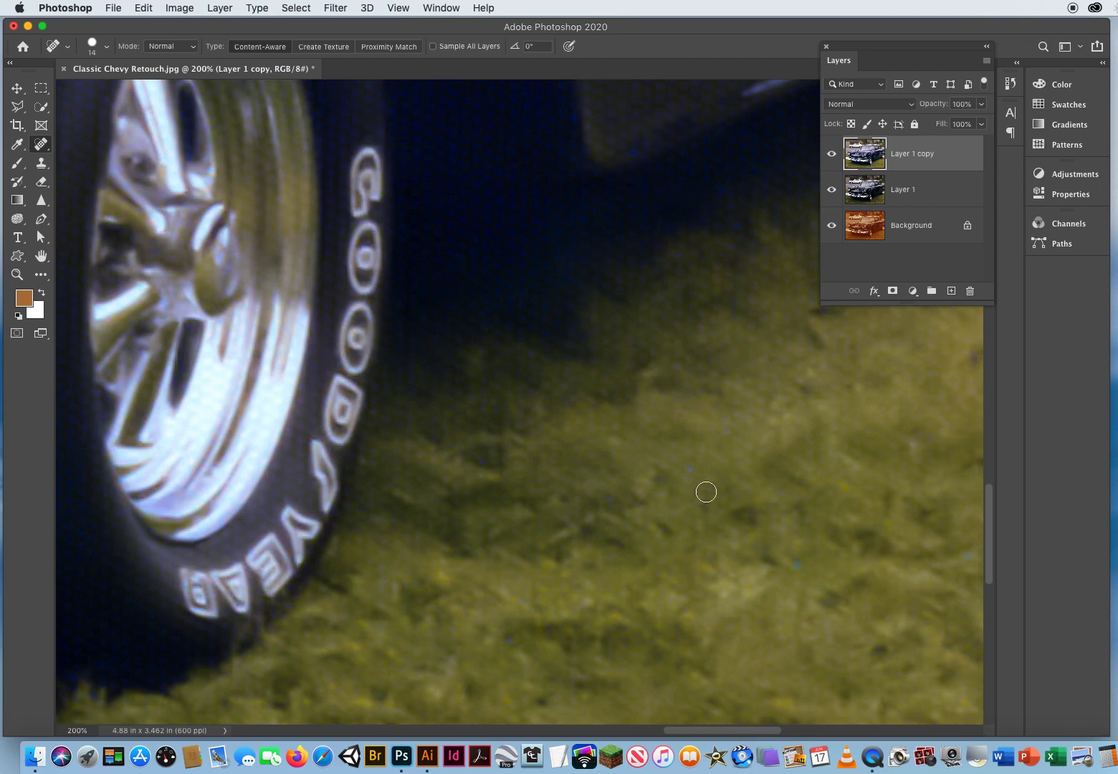
left_click(687, 470)
left_click(799, 558)
left_click(514, 630)
Step: Heal the blue specks on the lower door panel and in the shadow and grass beneath it
left_click_drag(716, 162, 379, 499)
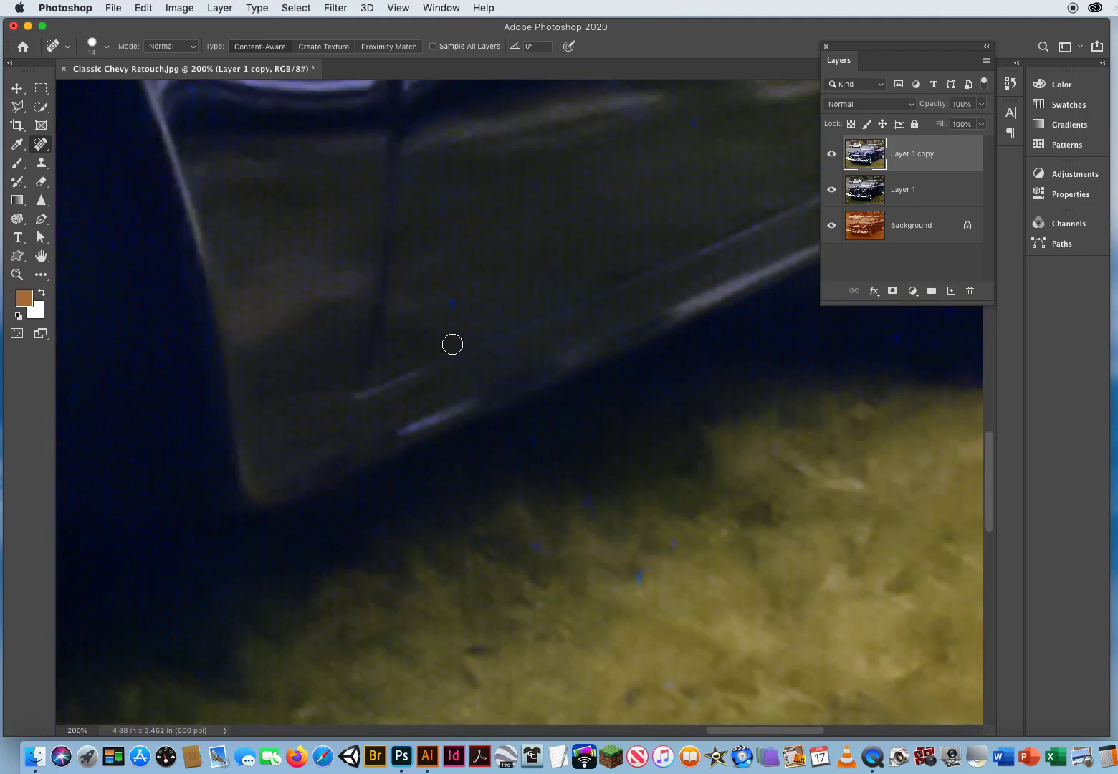
left_click(453, 301)
left_click(596, 504)
left_click(640, 578)
left_click(484, 534)
Step: Heal the blue specks around the light reflections on the middle of the front door
left_click_drag(555, 317, 544, 579)
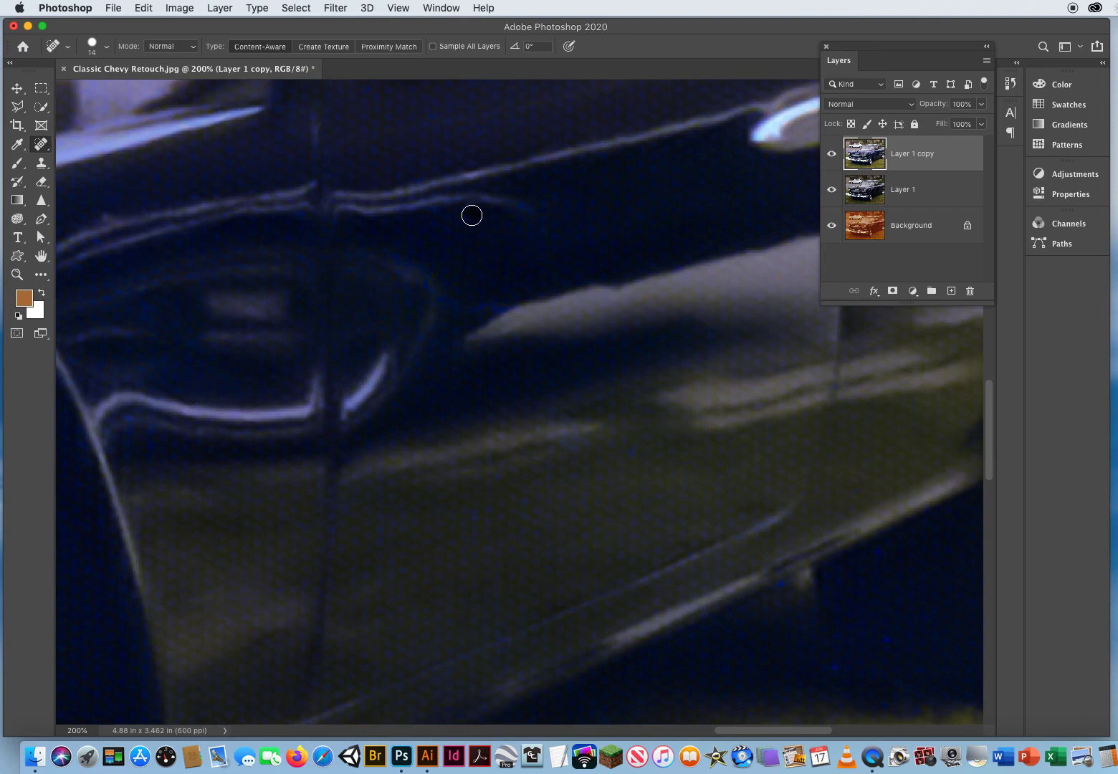
left_click(459, 306)
left_click(494, 309)
left_click(449, 298)
left_click(479, 509)
Step: Heal the blue marks on the lower edge of the rear tire and on the rear fender behind the chrome trim
left_click_drag(634, 487, 394, 235)
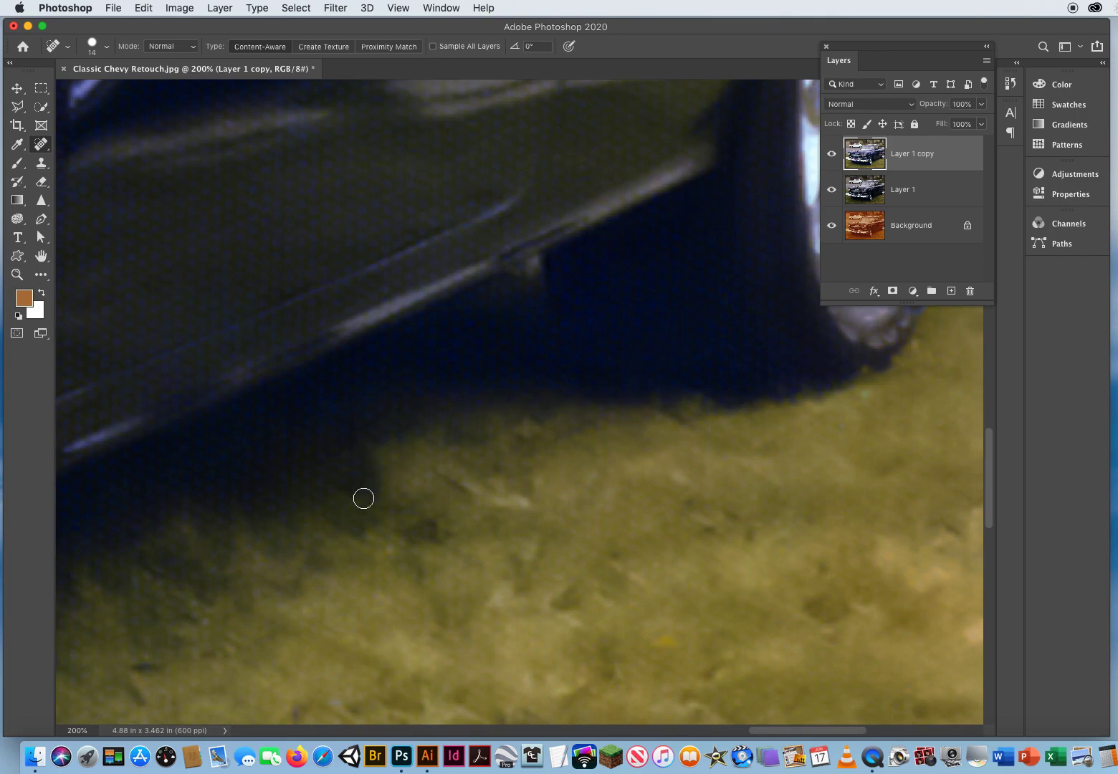
scroll(266, 500, "right", 10)
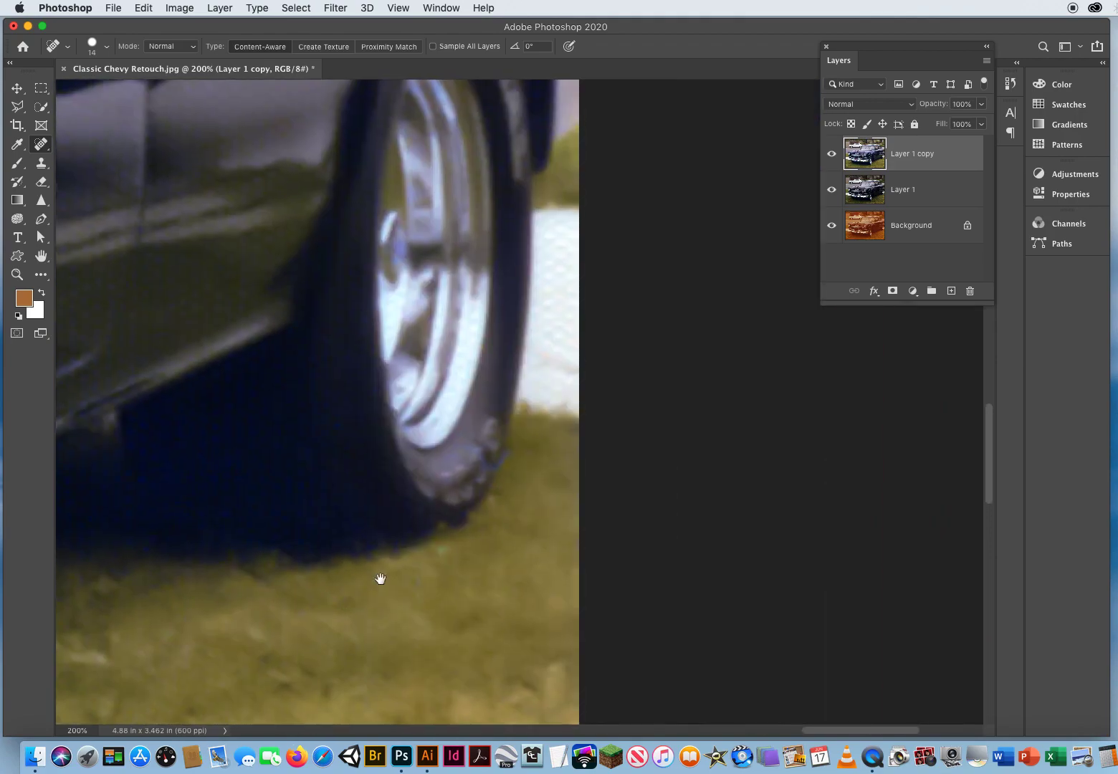
mouse_move(477, 452)
left_mouse_down()
mouse_move(494, 468)
mouse_move(514, 451)
left_mouse_up()
left_click(486, 450)
left_click_drag(354, 282, 430, 553)
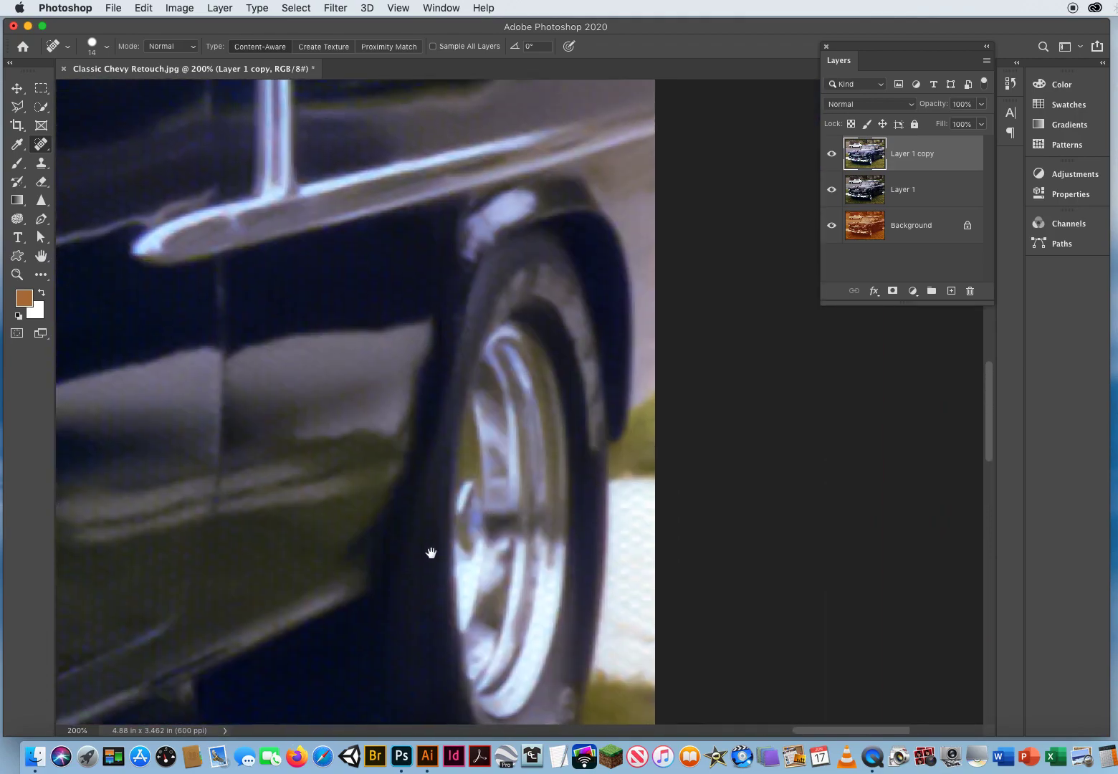
left_click_drag(341, 216, 515, 480)
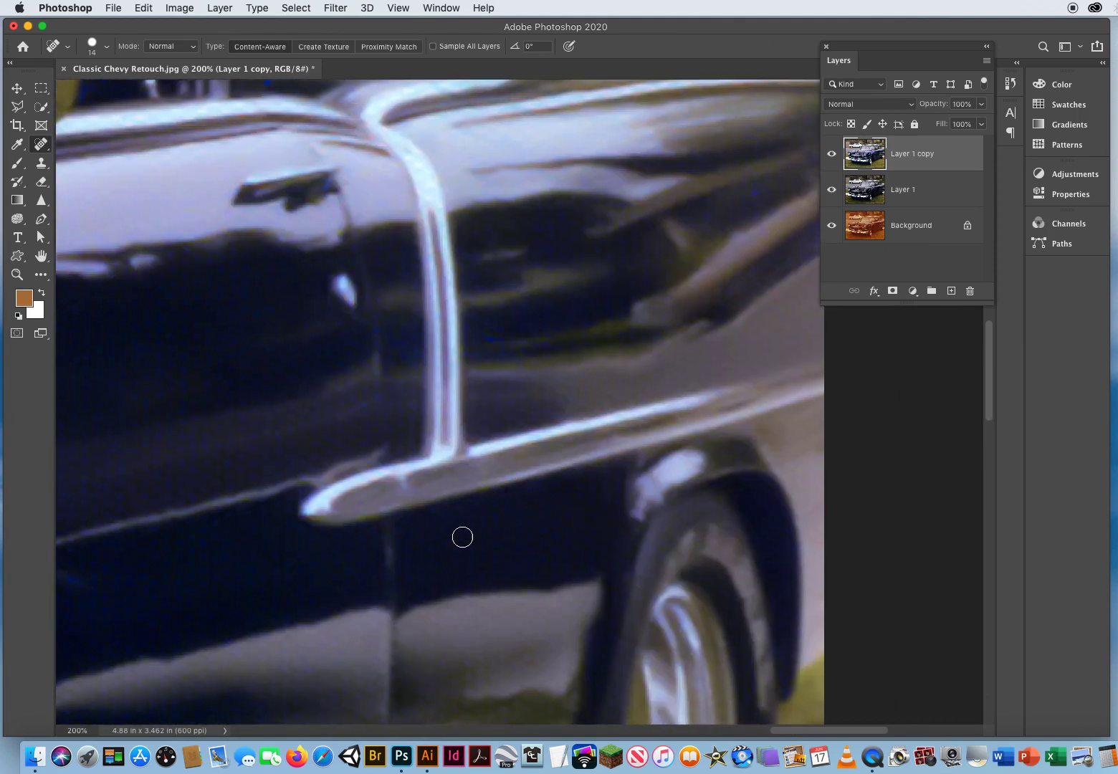
scroll(392, 347, "up", 2)
scroll(393, 347, "left", 2)
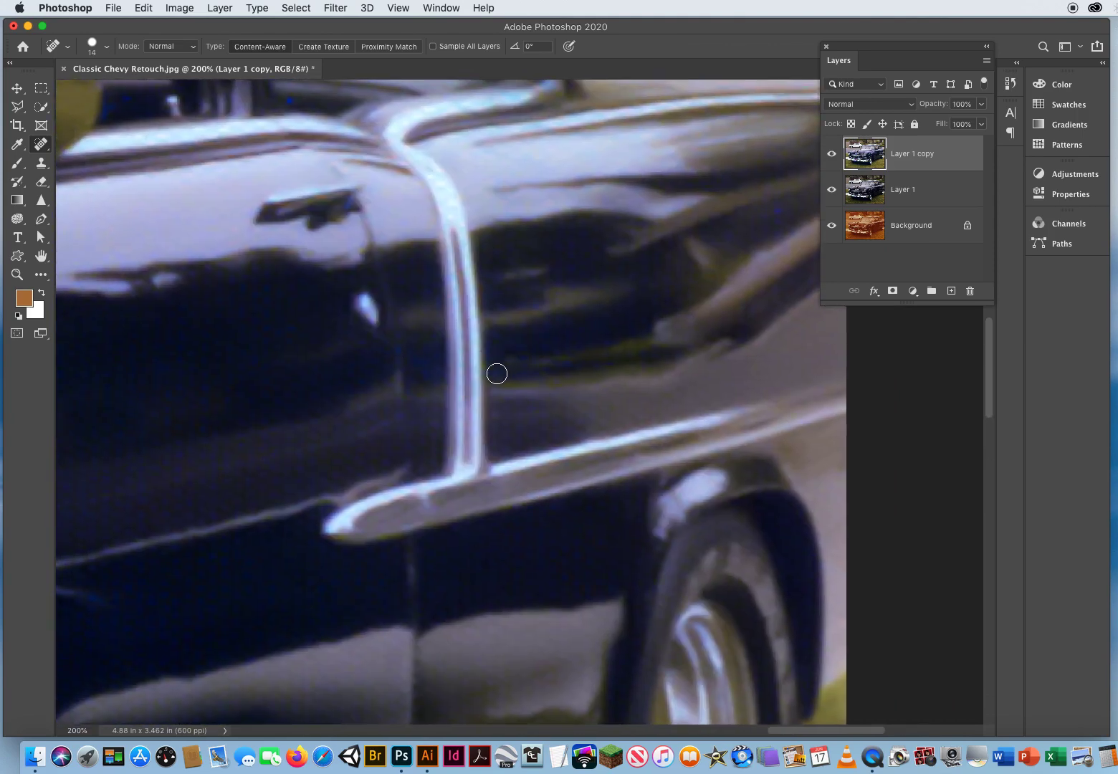
left_click_drag(624, 337, 496, 405)
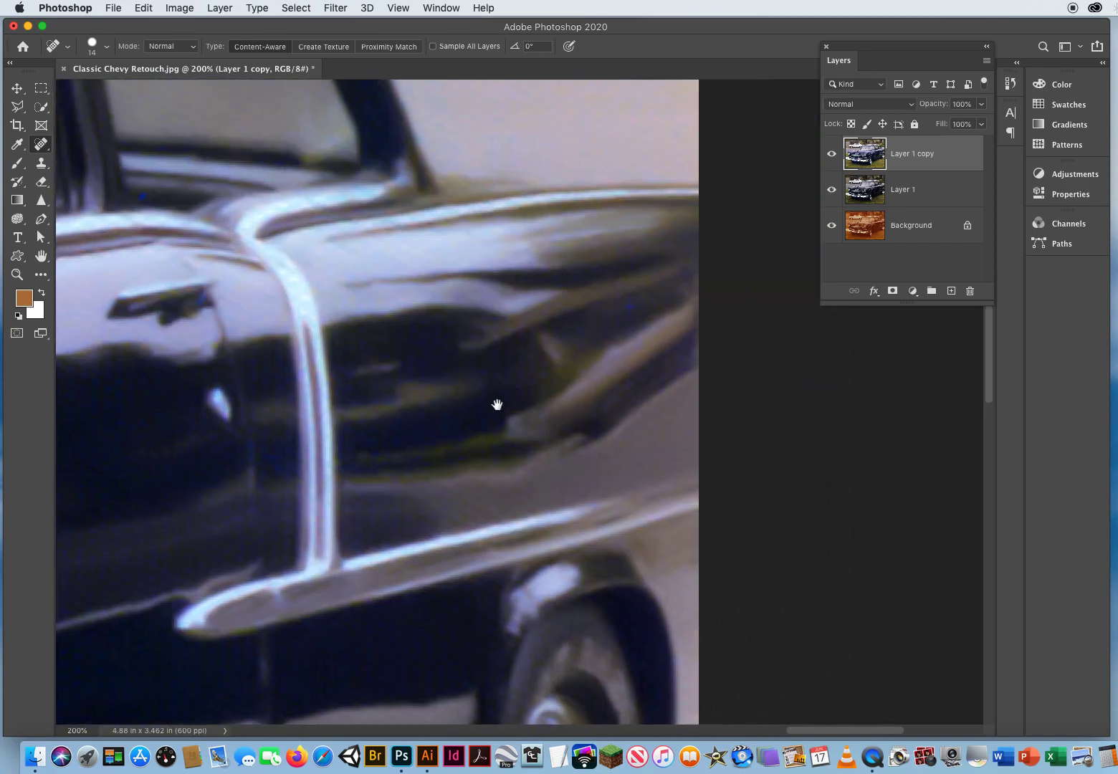
left_click_drag(632, 306, 661, 299)
Step: Heal the blue specks along the base of the side windows and around the side mirror
left_click_drag(269, 466, 560, 428)
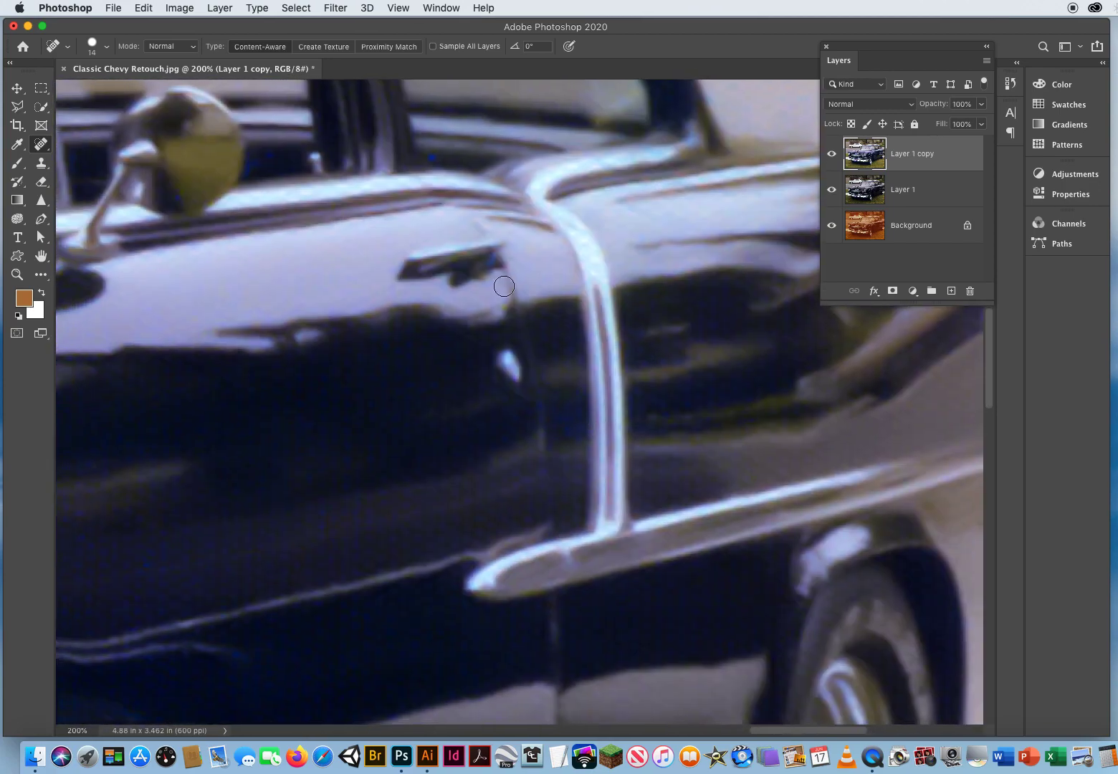
left_click_drag(512, 257, 682, 547)
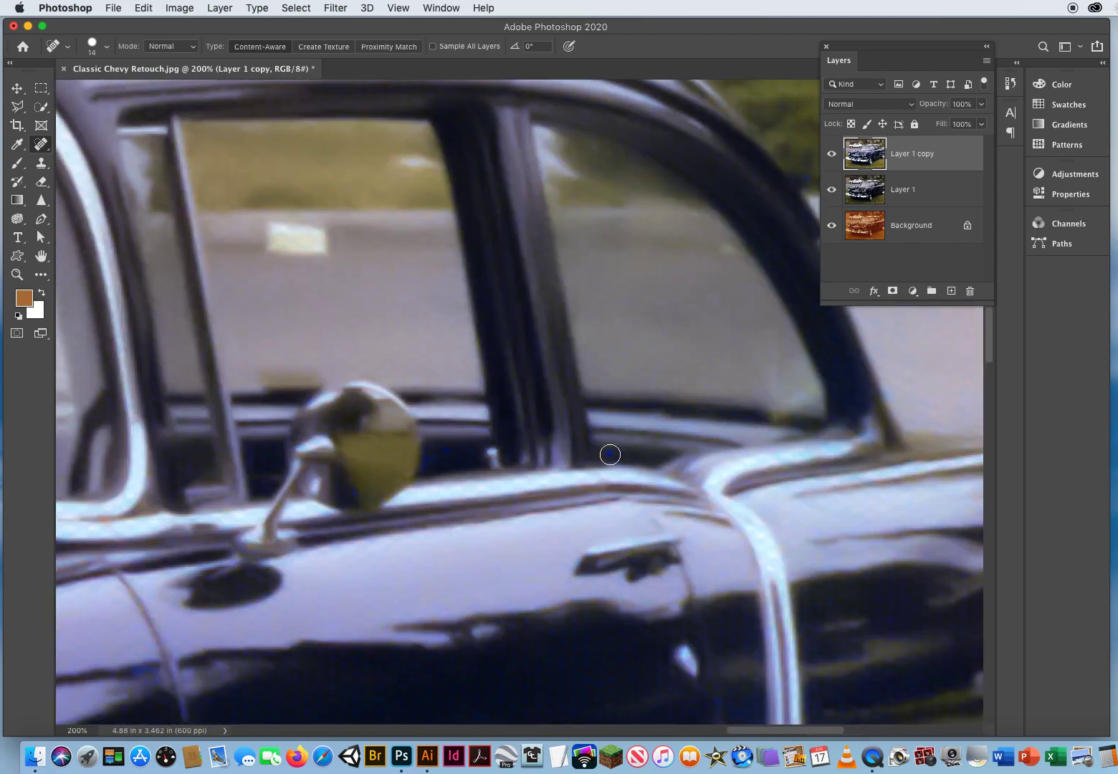
left_click(610, 454)
left_click(434, 454)
left_click_drag(427, 464, 438, 463)
left_click(351, 493)
Step: Heal the blue blemish in the dark reflection where the front fender meets the door seam
left_click_drag(290, 595, 450, 439)
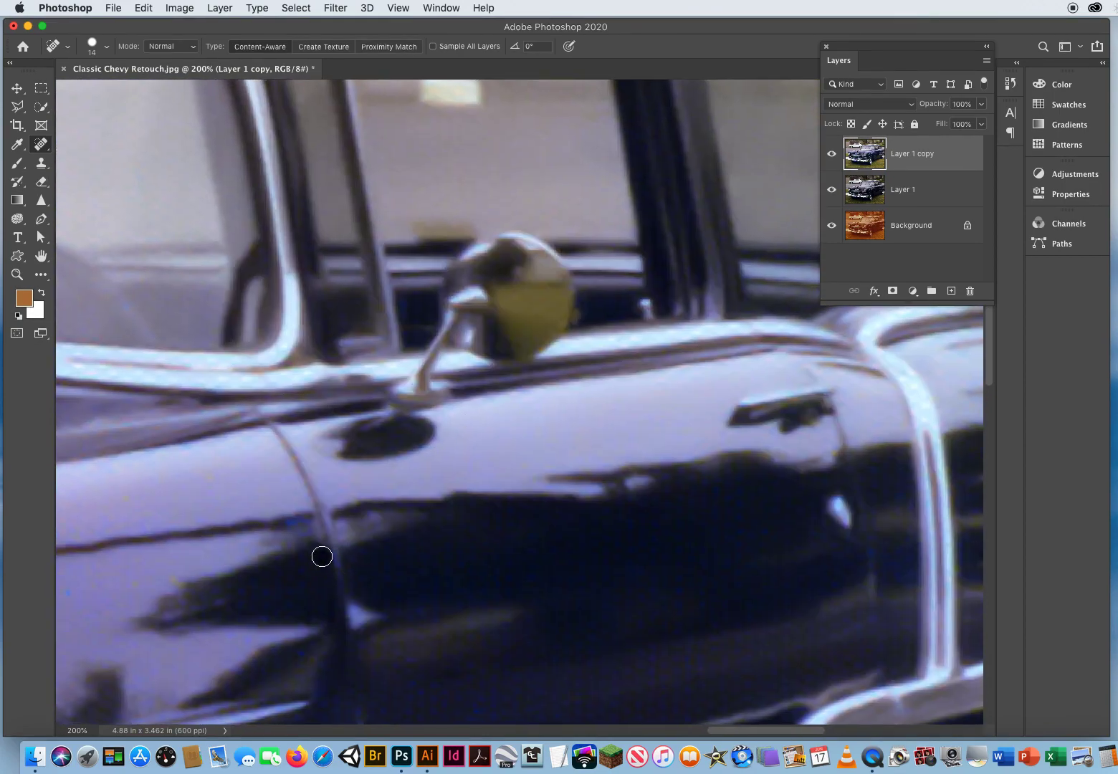
left_click(302, 522)
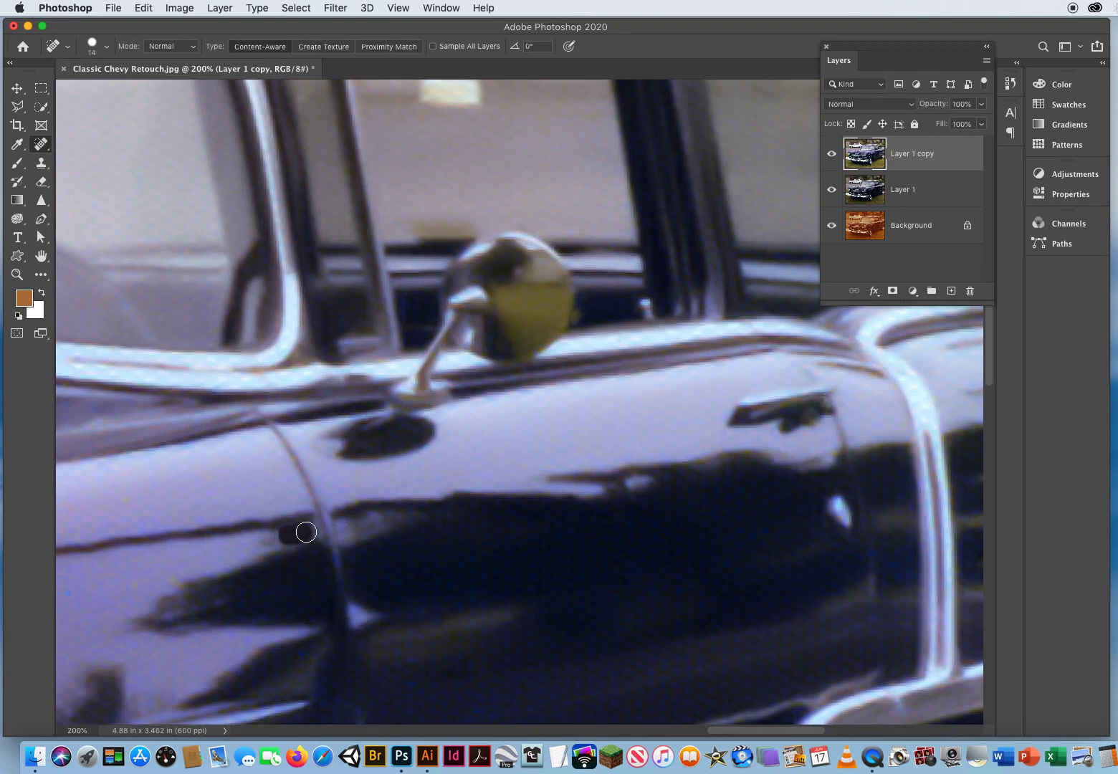
left_click_drag(450, 592, 430, 495)
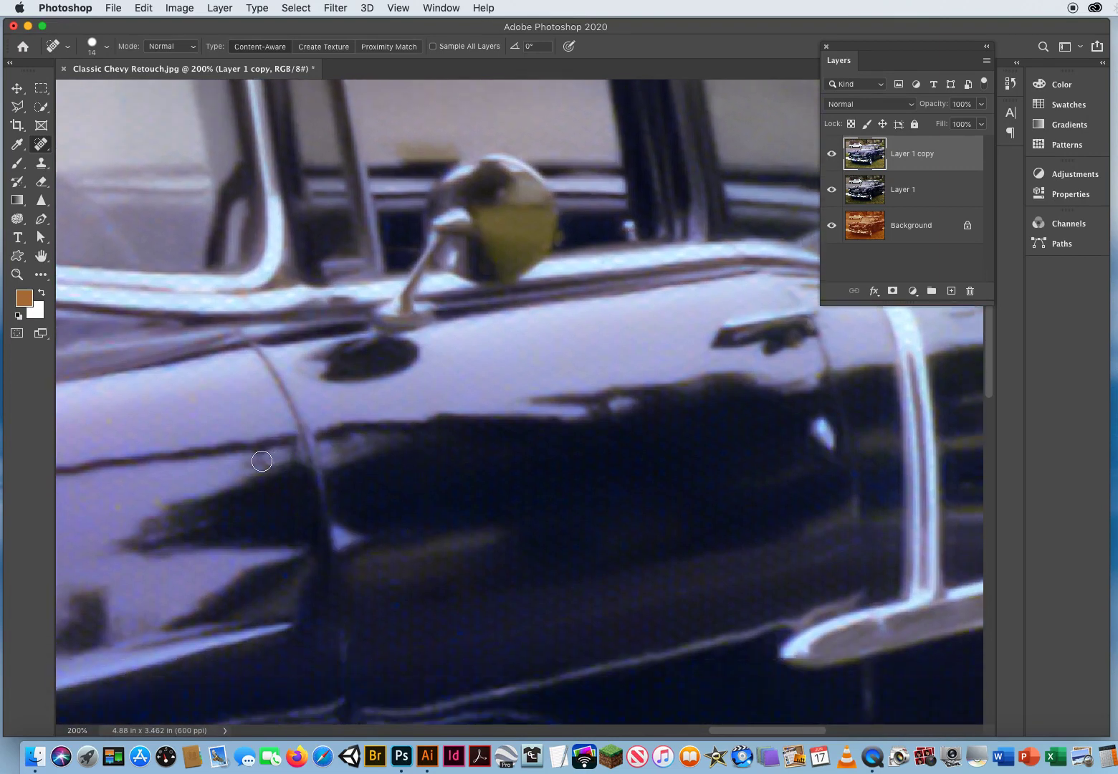
left_click(262, 461)
left_click(271, 458)
Step: Clean up the edge of the dark reflection beside the door seam using the Clone Stamp at size 14
left_click(41, 163)
left_click_drag(610, 221, 555, 227)
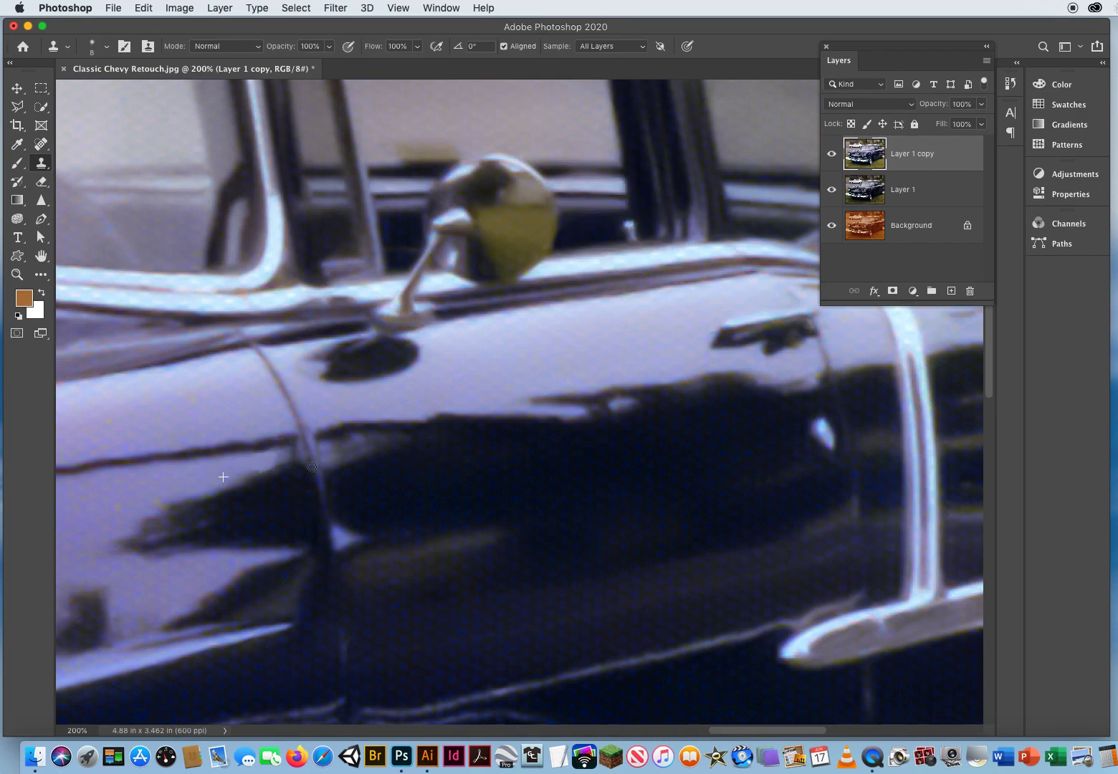
left_click_drag(221, 541, 369, 498)
left_click_drag(372, 431, 388, 429)
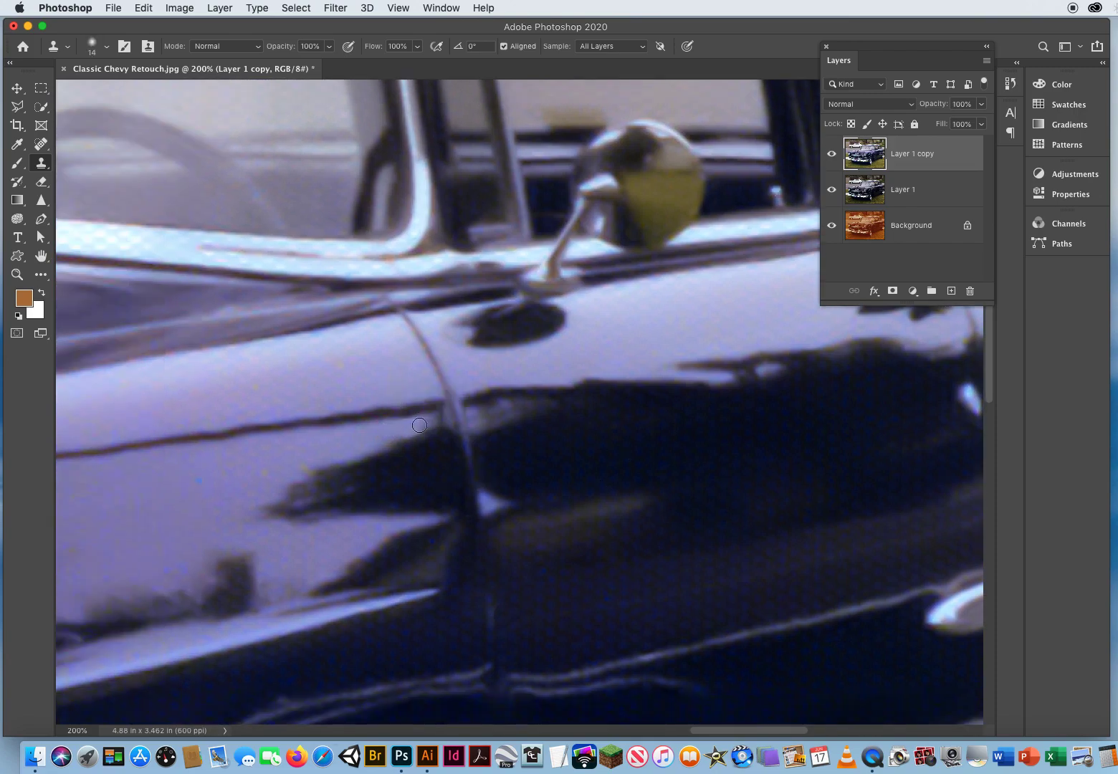
Step: Remove the curly blue scratch below the bumper guard using the Spot Healing Brush
left_click_drag(556, 423, 979, 181)
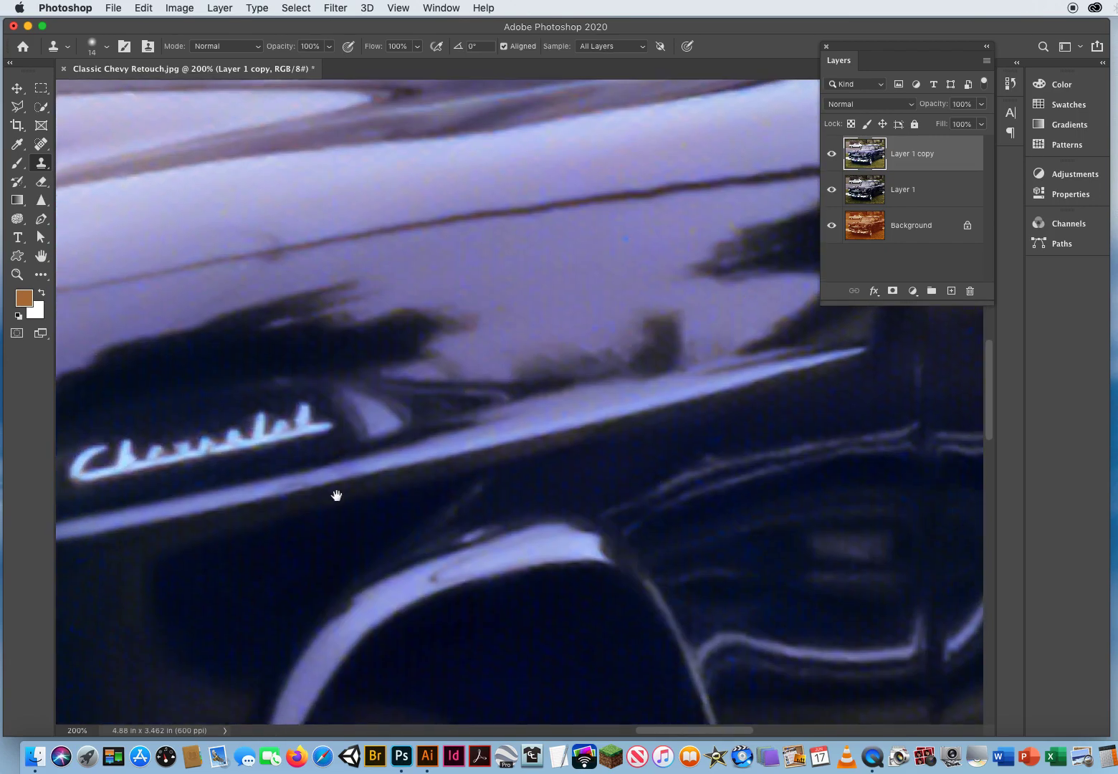
left_click_drag(398, 493, 890, 330)
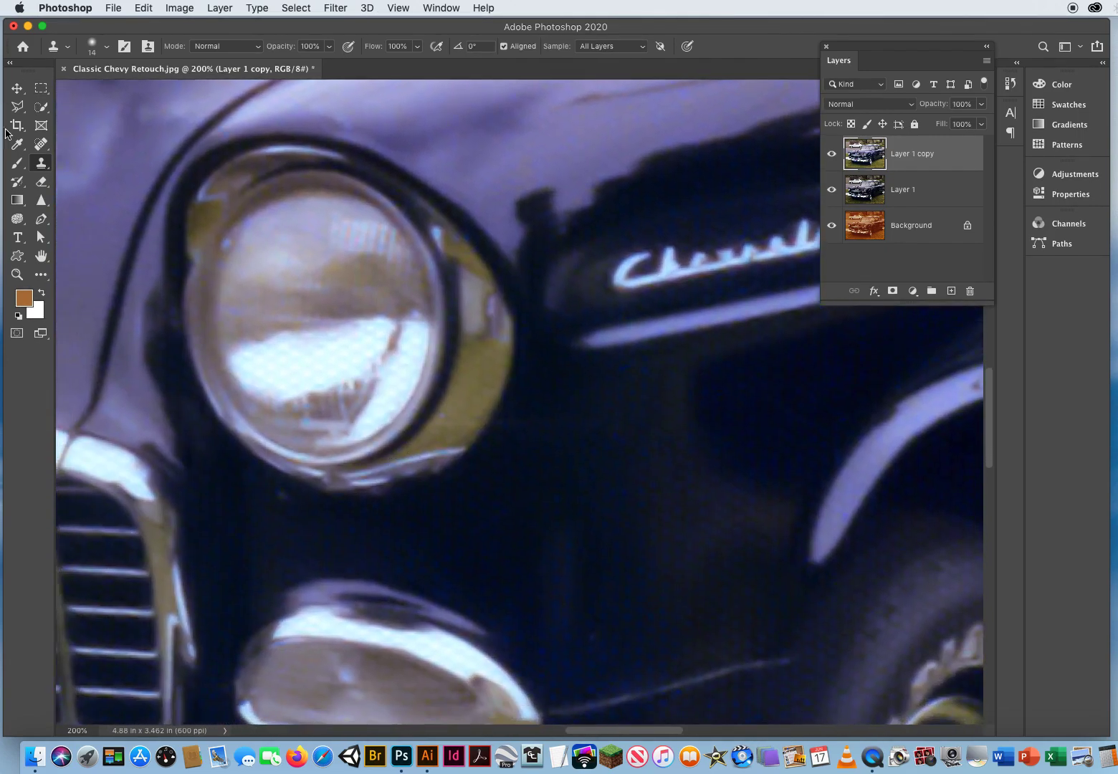
left_click(41, 143)
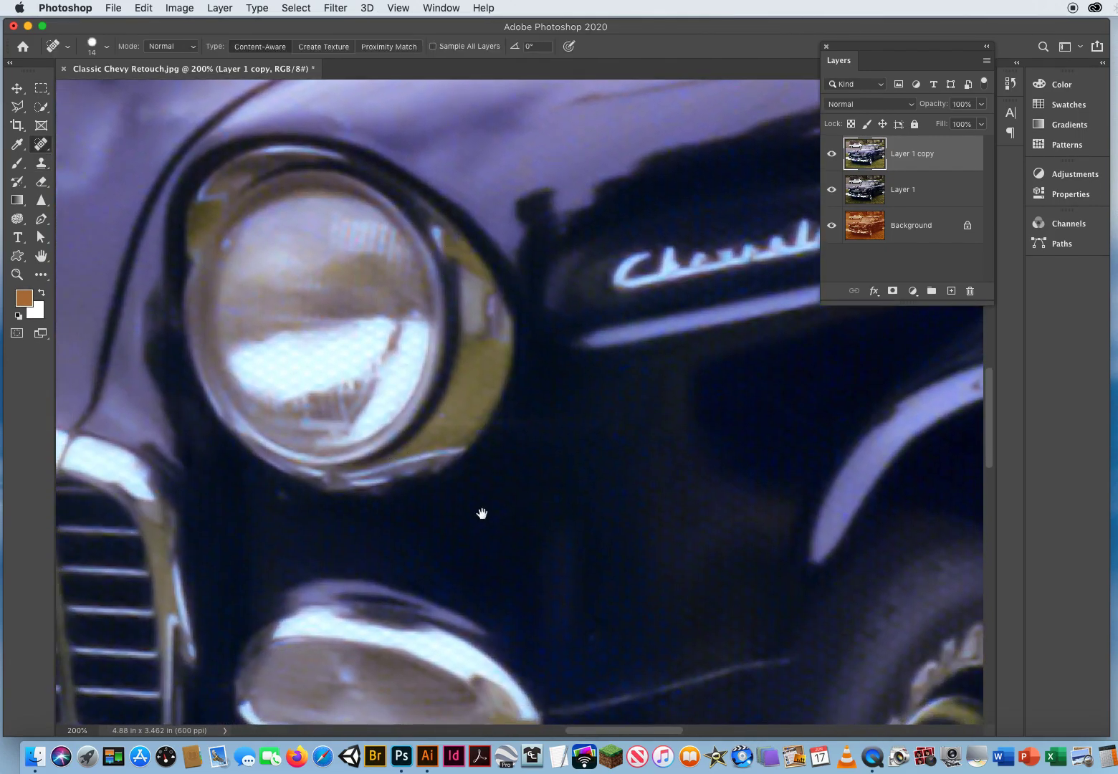
left_click_drag(482, 514, 766, 304)
left_click_drag(524, 440, 624, 339)
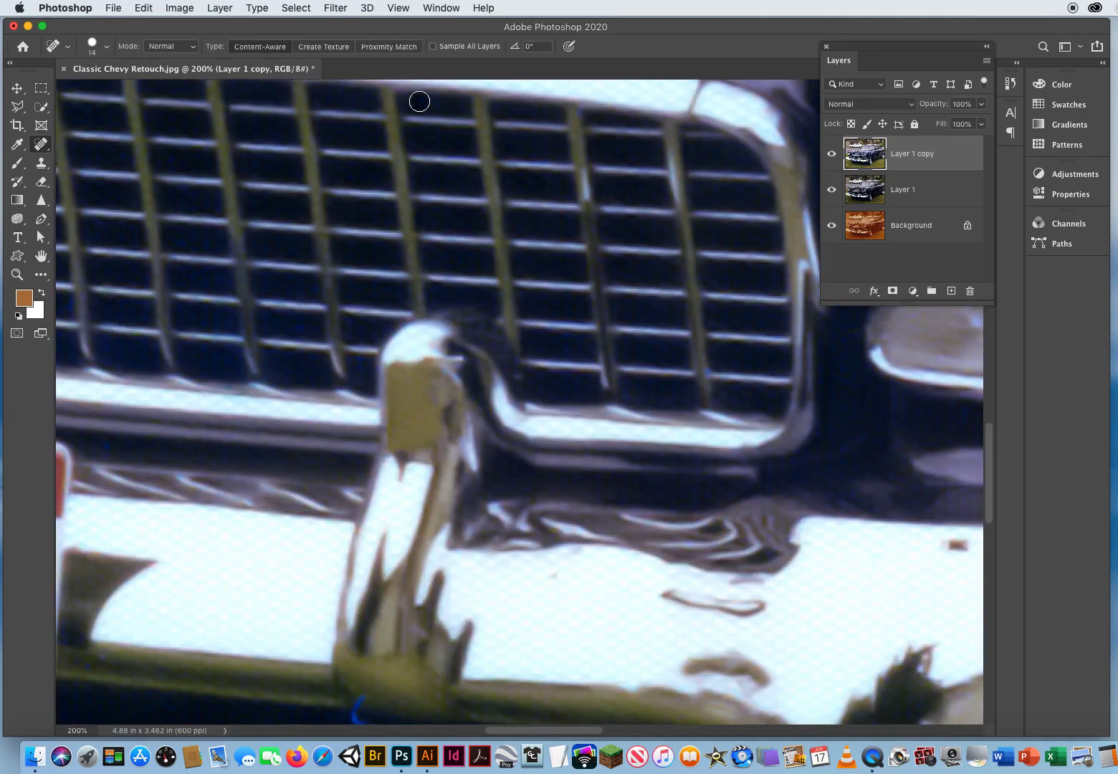
scroll(500, 511, "down", 8)
scroll(499, 512, "left", 3)
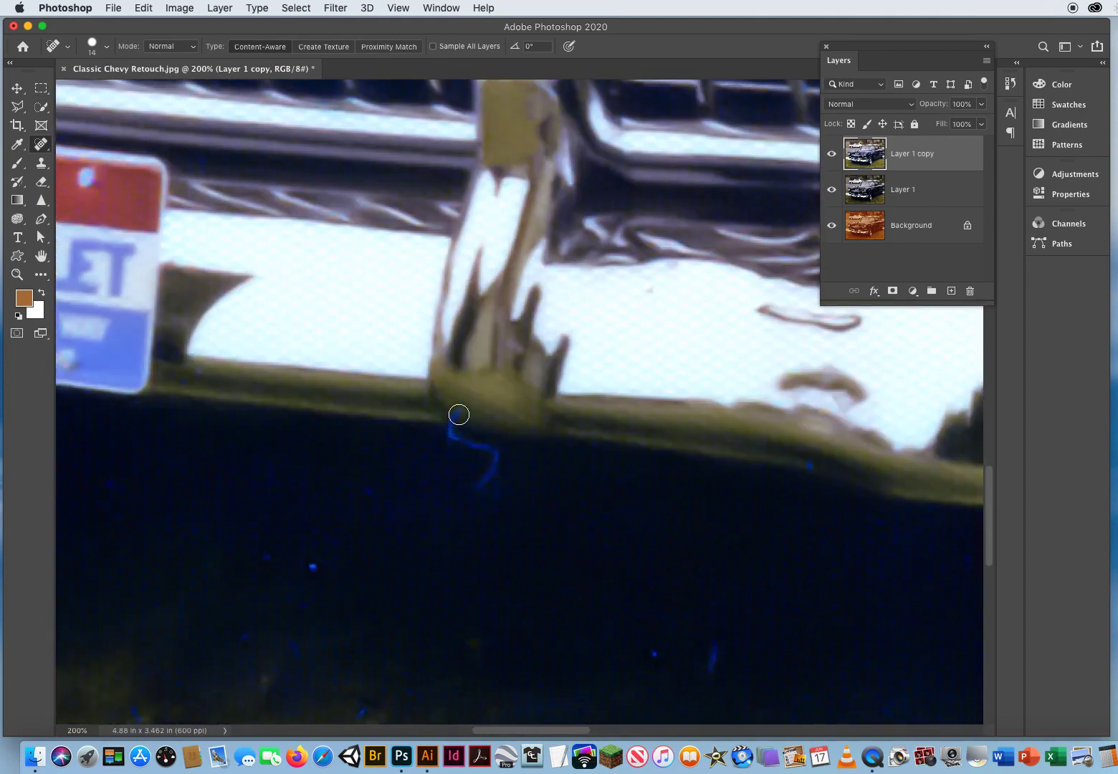
mouse_move(458, 415)
left_mouse_down()
mouse_move(495, 458)
mouse_move(470, 528)
left_mouse_up()
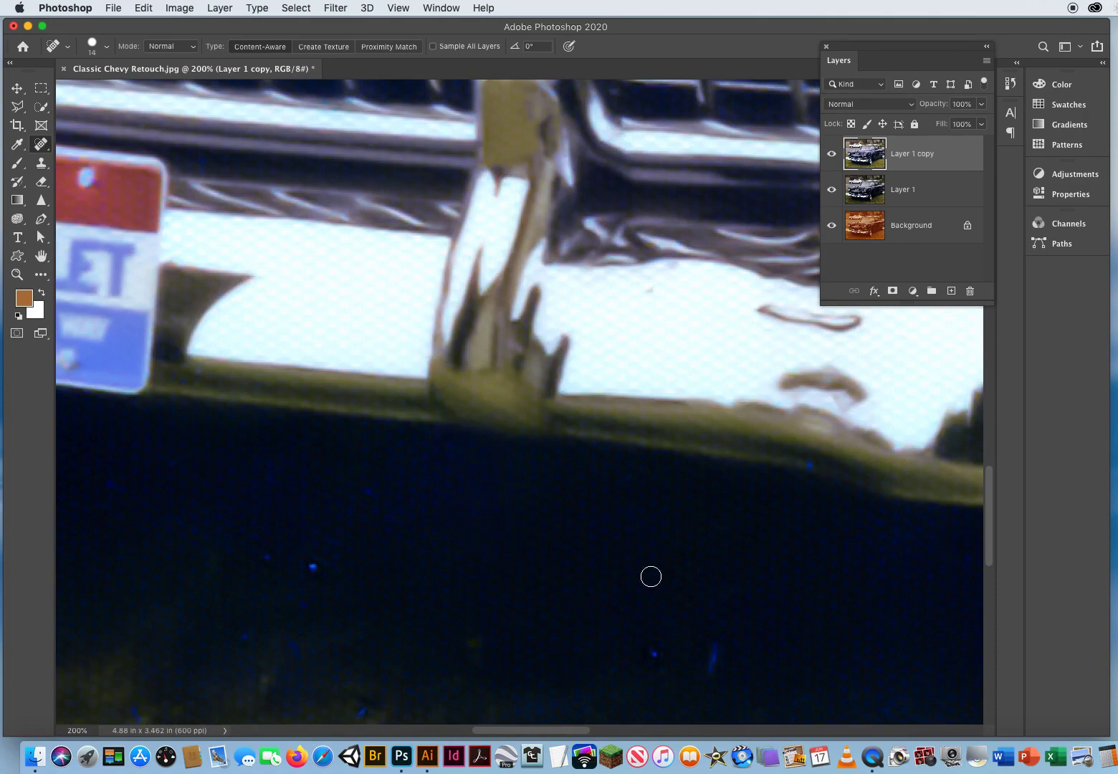
Step: Heal the blue specks in the grass and along the shadow's edge below the front bumper with the Spot Healing Brush
left_click_drag(659, 545, 585, 319)
left_click_drag(629, 438, 629, 477)
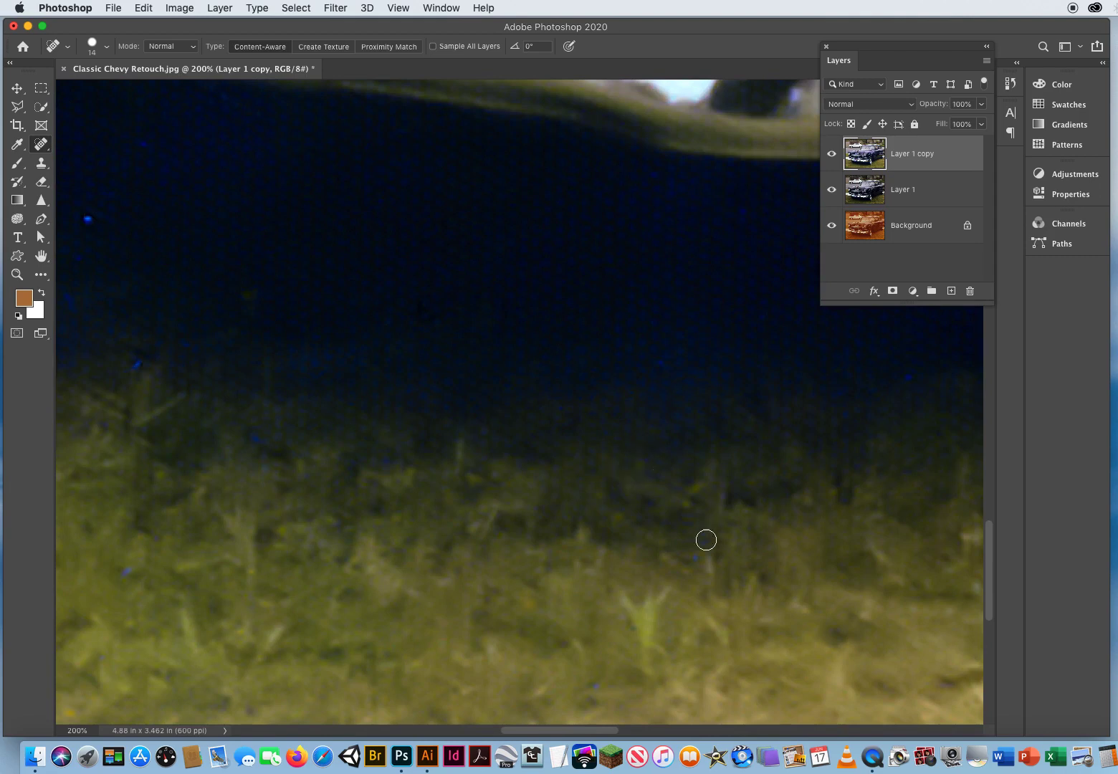
left_click_drag(701, 556, 745, 495)
left_click_drag(704, 189, 649, 185)
left_click_drag(249, 435, 283, 450)
left_click_drag(387, 455, 409, 455)
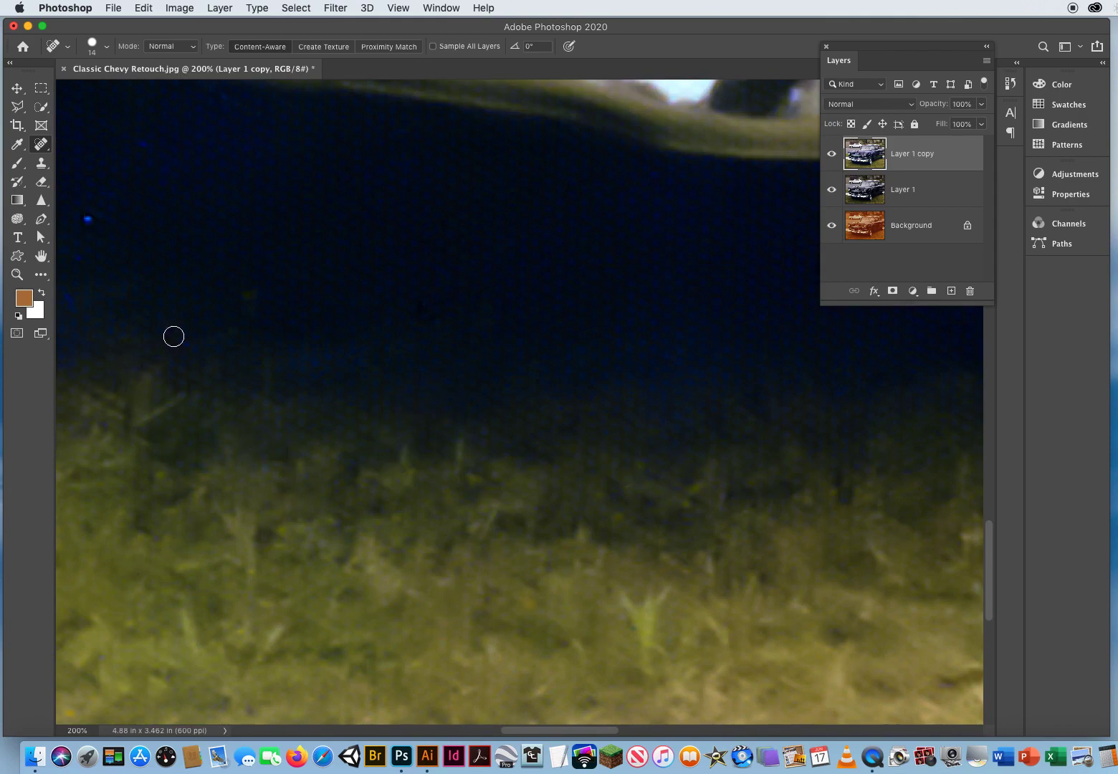
Step: Heal the remaining blue specks in the dark shadow under the car and where it meets the grass
left_click_drag(289, 398, 660, 427)
left_click_drag(459, 455, 466, 438)
left_click_drag(495, 396, 487, 355)
mouse_move(297, 418)
left_mouse_down()
mouse_move(280, 384)
mouse_move(262, 395)
mouse_move(285, 417)
left_mouse_up()
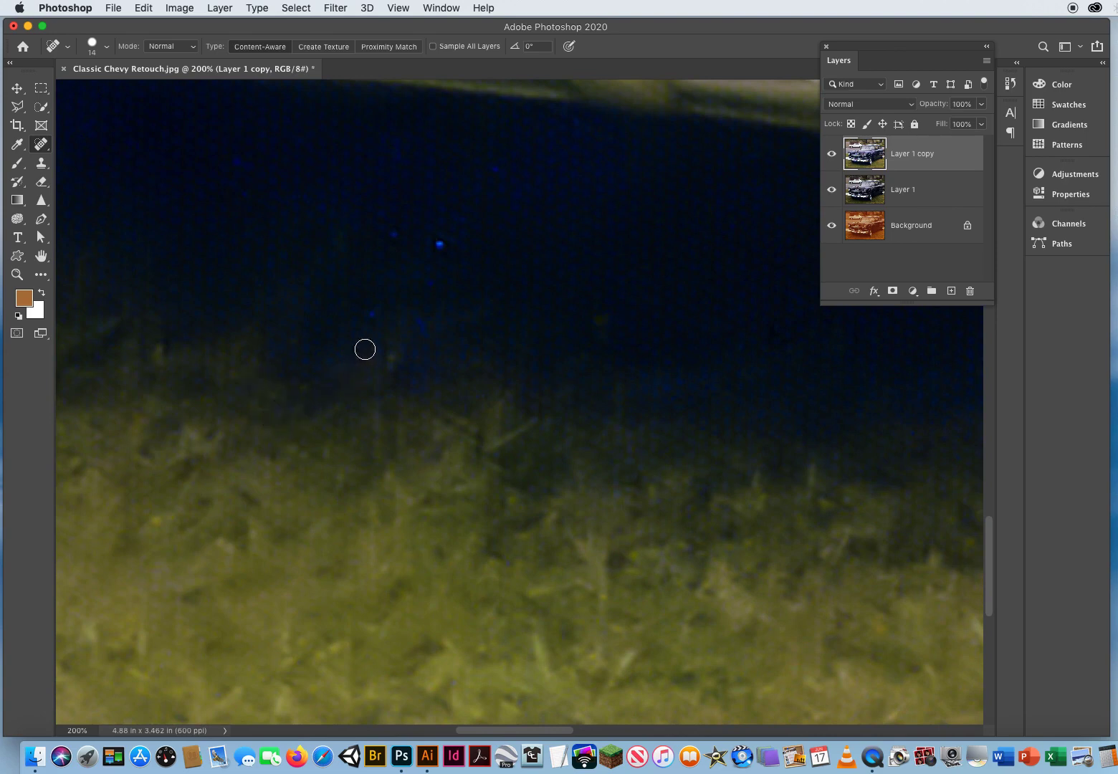
left_click_drag(369, 319, 409, 281)
left_click(443, 244)
left_click(391, 230)
left_click(249, 180)
left_click(391, 146)
Step: Heal the blue marks in the grille beside the bumper guard next to the Chevrolet plate
mouse_move(394, 169)
left_mouse_down()
mouse_move(437, 524)
mouse_move(419, 543)
mouse_move(470, 537)
mouse_move(647, 604)
left_mouse_up()
left_click(426, 423)
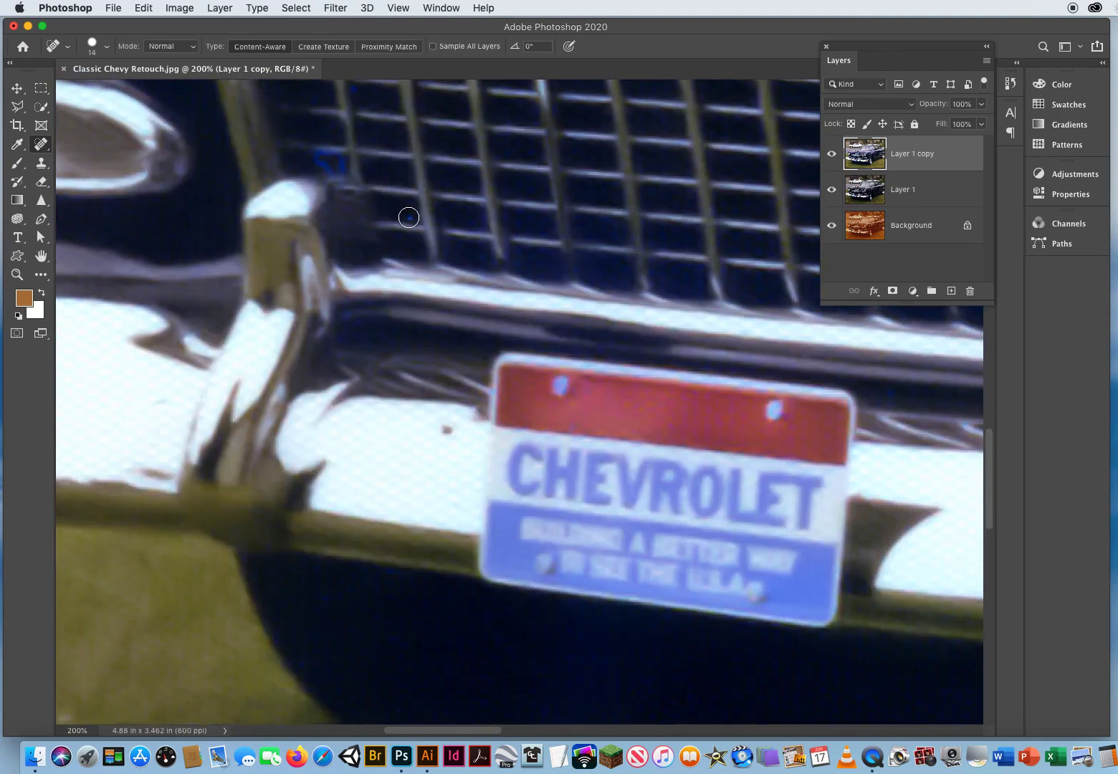
left_click_drag(337, 160, 319, 159)
Step: Heal the light fleck and the blue specks in the grass near the car's shadow below the Chevrolet plate
left_click_drag(432, 262, 431, 618)
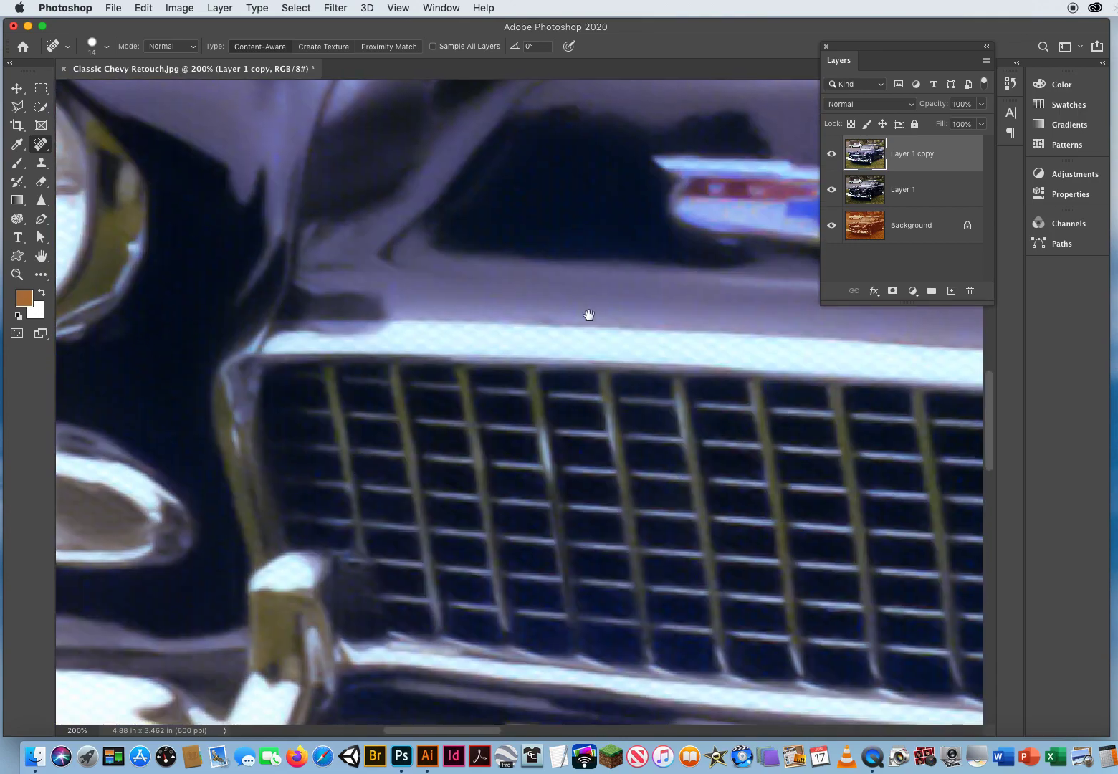
left_click_drag(589, 314, 141, 602)
left_click_drag(280, 580, 814, 547)
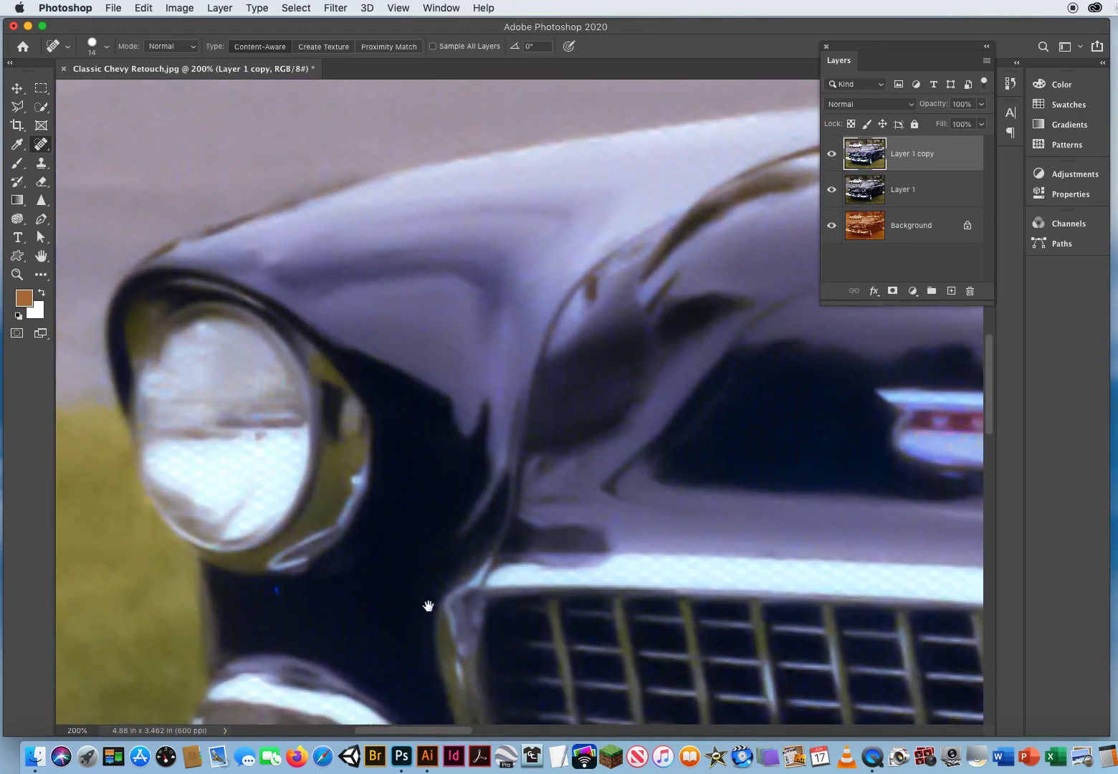
left_click_drag(429, 604, 373, 409)
left_click_drag(547, 492, 509, 175)
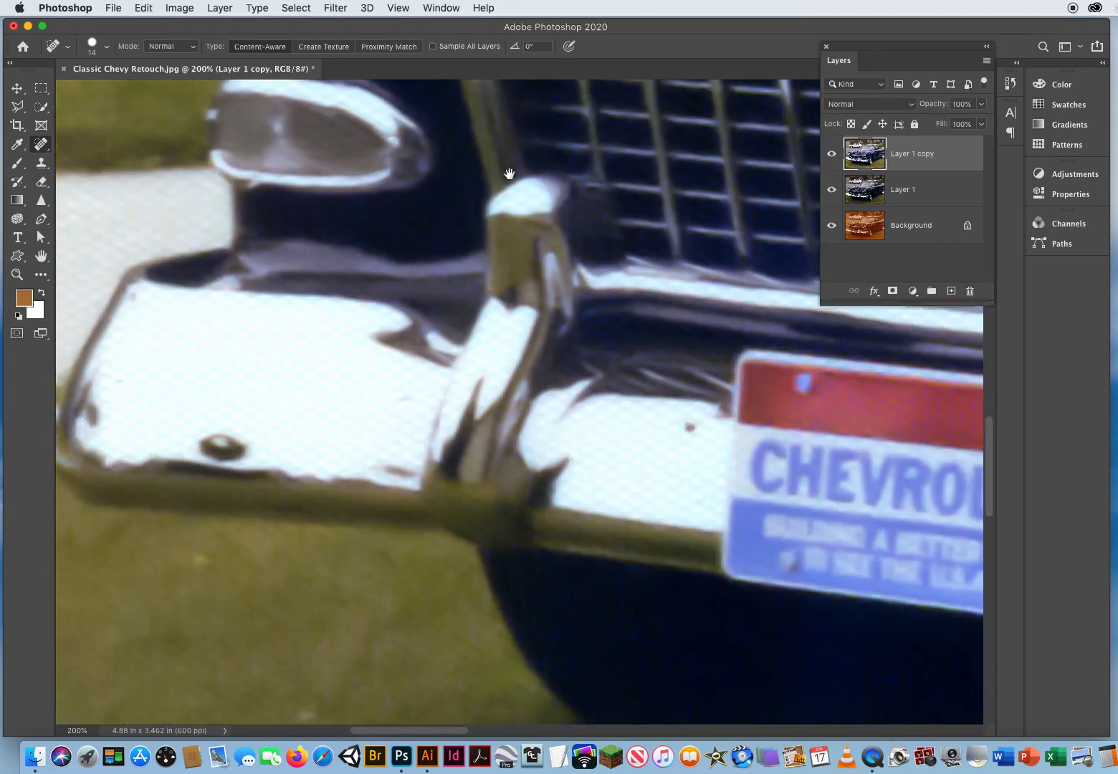
mouse_move(631, 666)
left_mouse_down()
mouse_move(597, 445)
mouse_move(547, 320)
left_mouse_up()
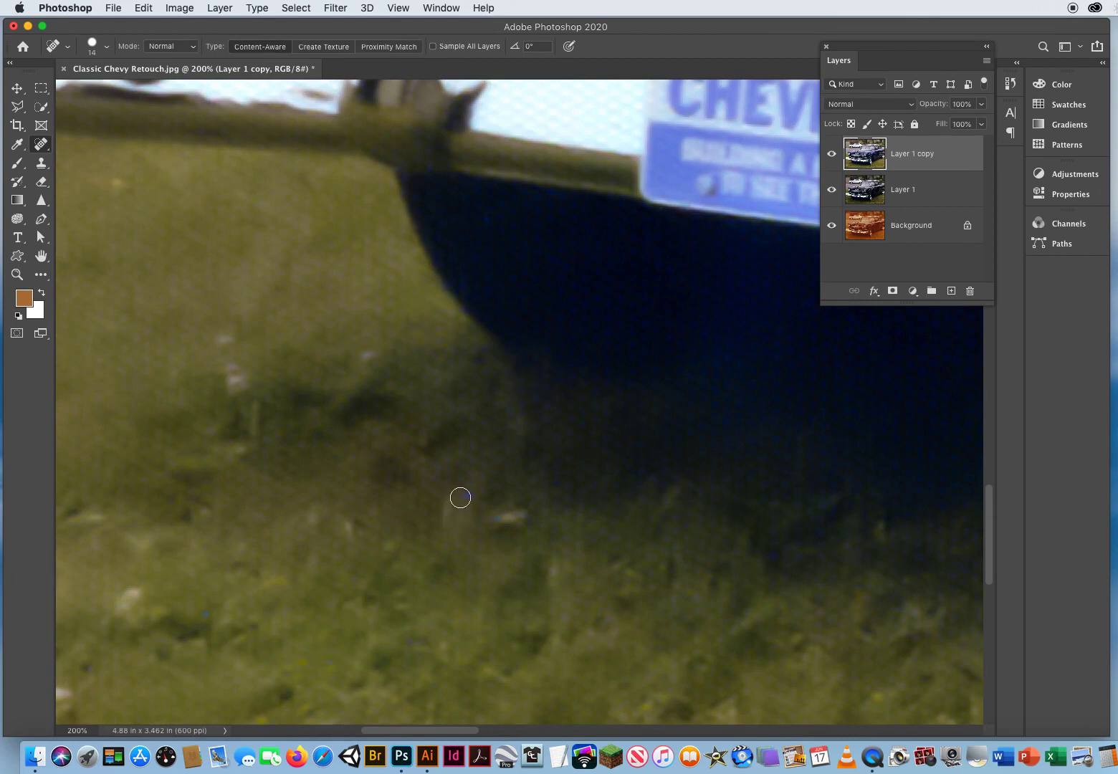
left_click(514, 516)
left_click_drag(546, 204, 571, 203)
left_click(215, 617)
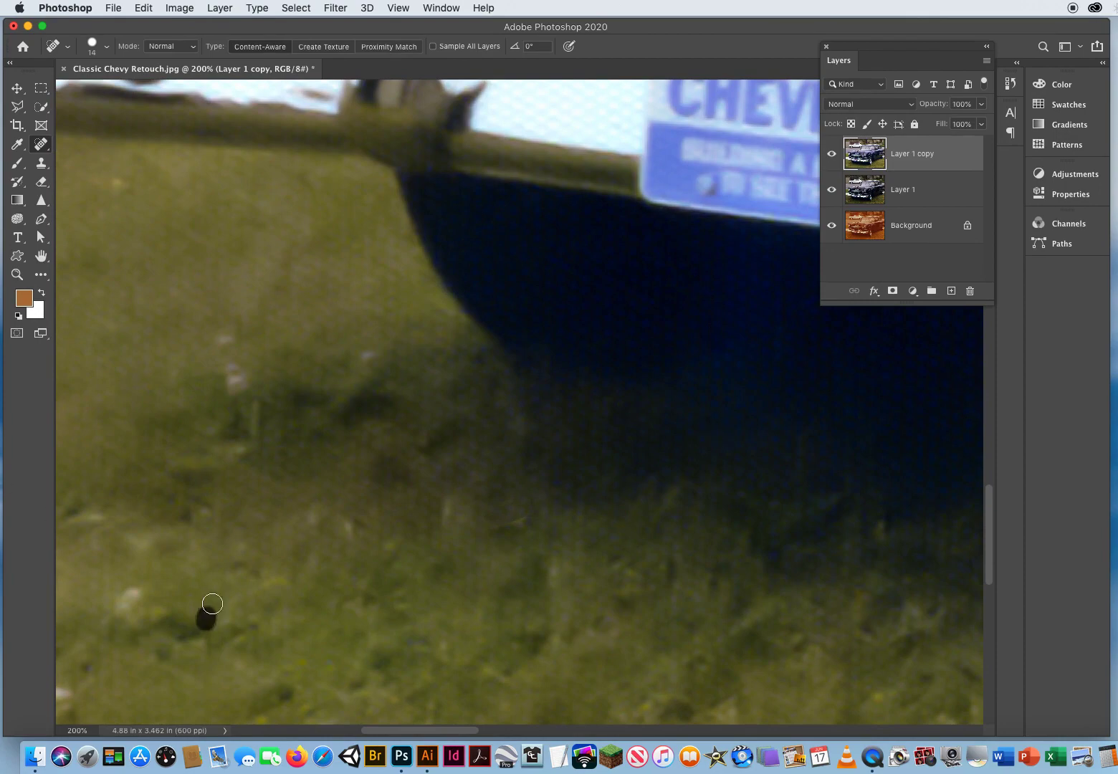
Step: Compare the original Background with the retouched versions by hiding Layer 1 and Layer 1 copy and showing them again
key("z")
left_click_drag(570, 427, 469, 428)
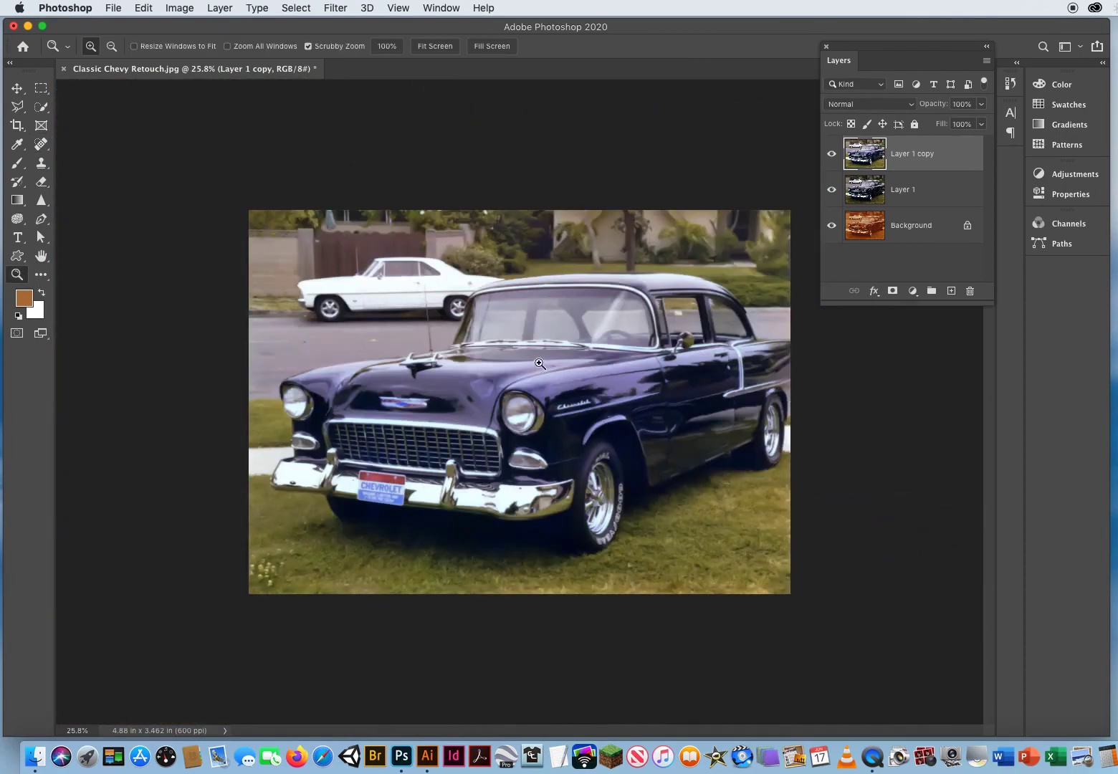
mouse_move(540, 364)
left_mouse_down()
mouse_move(574, 363)
mouse_move(559, 363)
left_mouse_up()
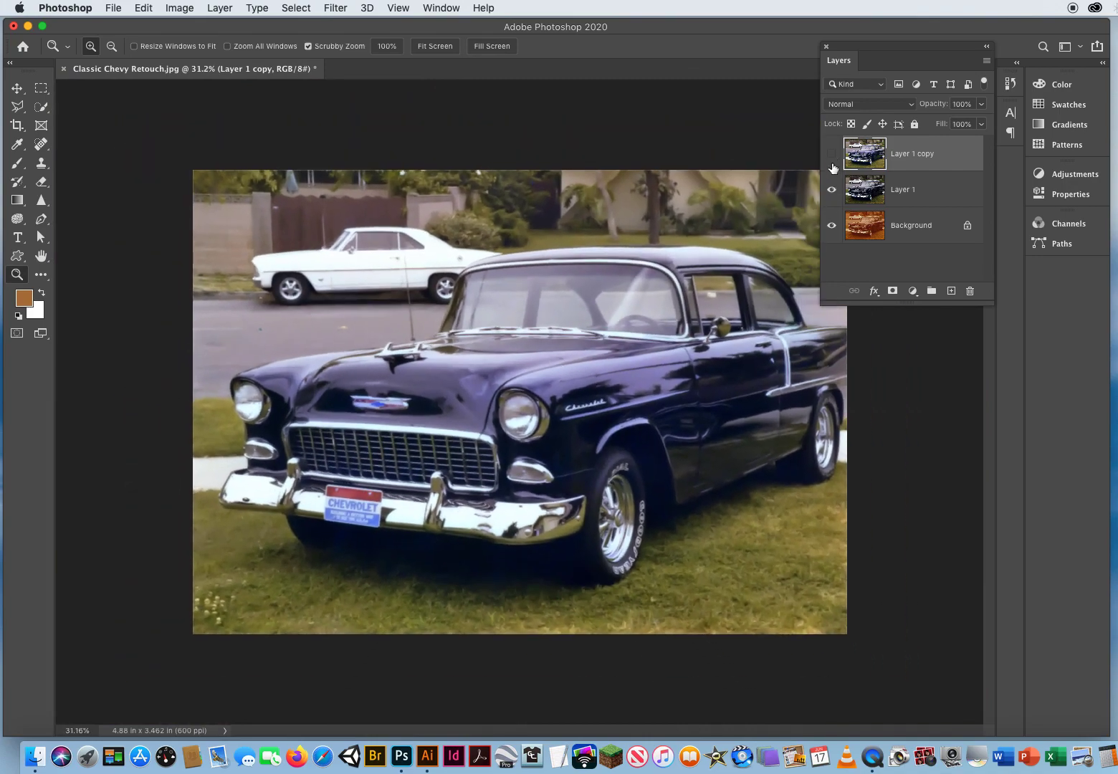
left_click(831, 189)
left_click(17, 88)
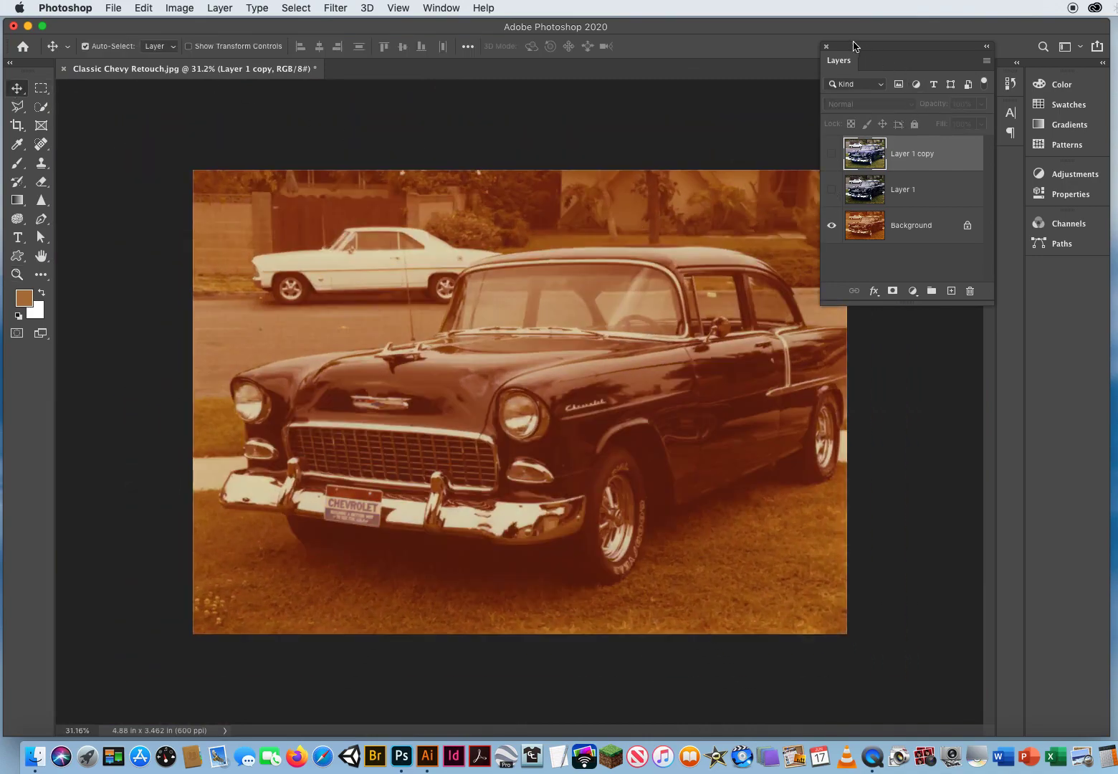
left_click_drag(854, 46, 894, 38)
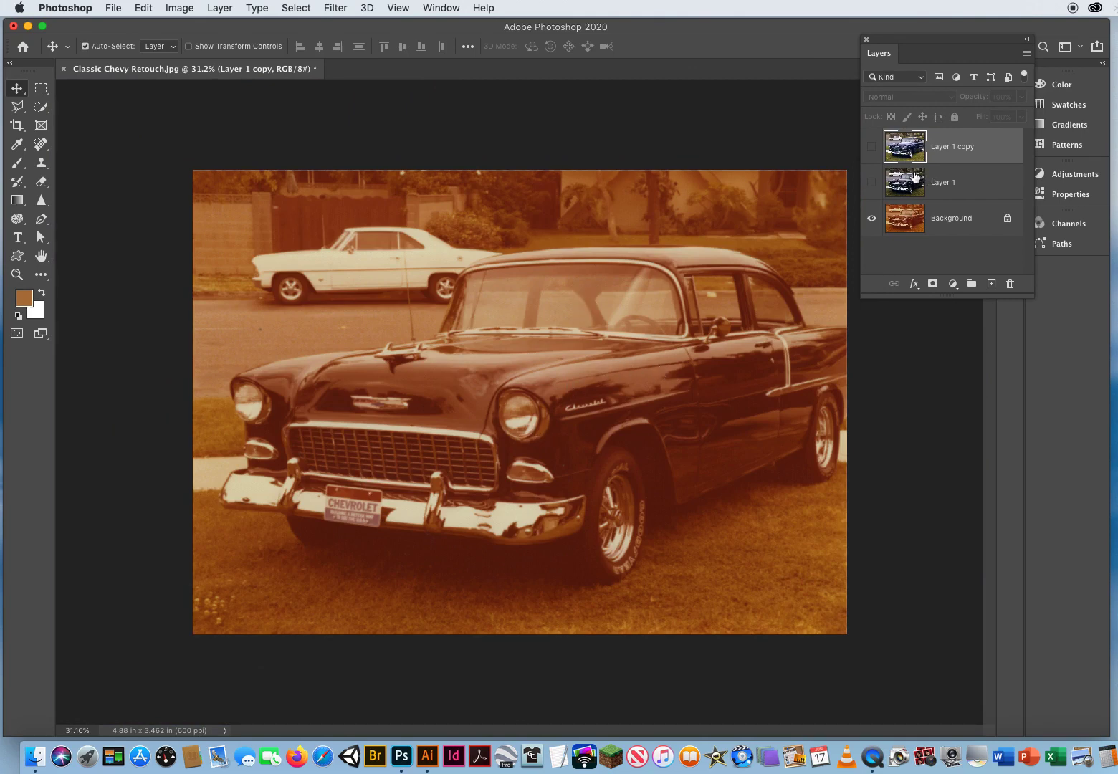
left_click(873, 183)
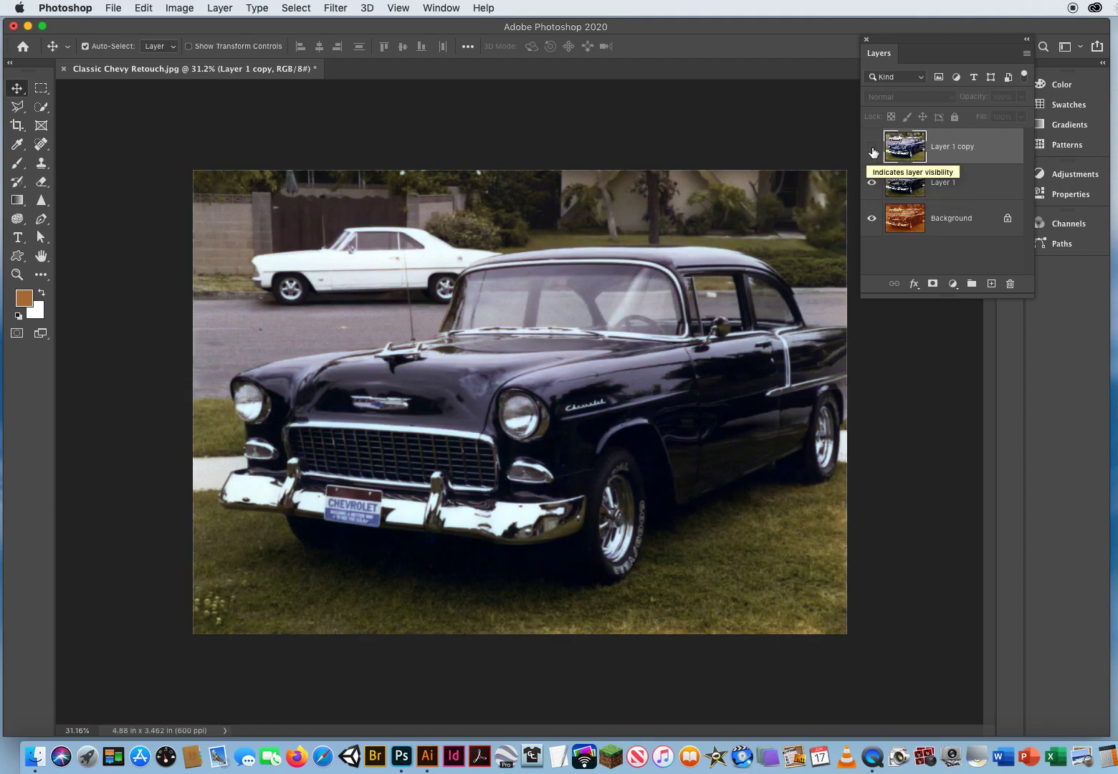
left_click(873, 147)
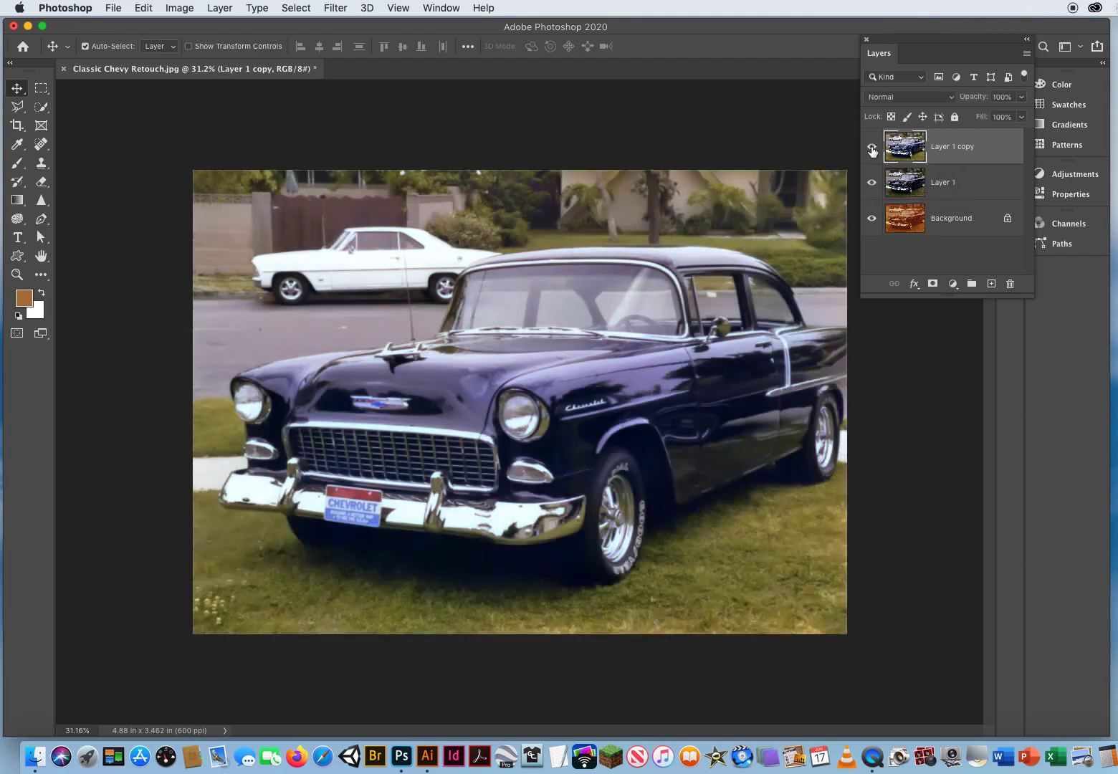
Step: Heal the blue spot and the yellowish mark on the road between the white car and the Chevy's hood
left_click(17, 274)
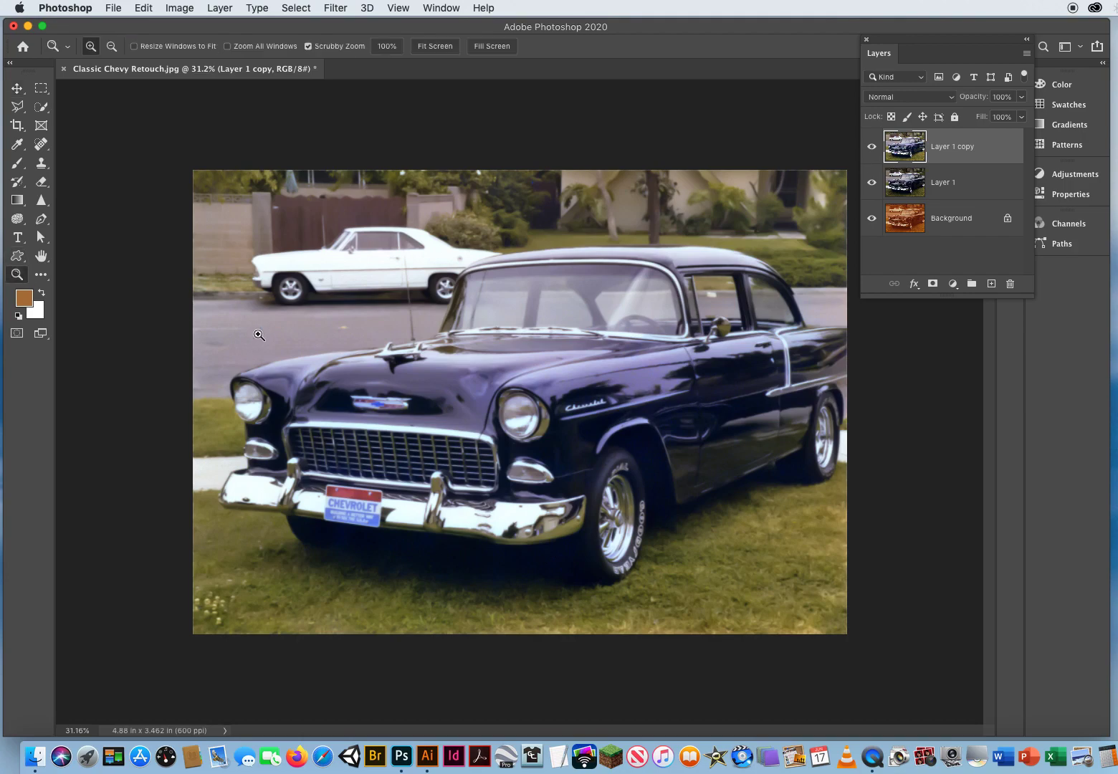
left_click_drag(259, 335, 366, 335)
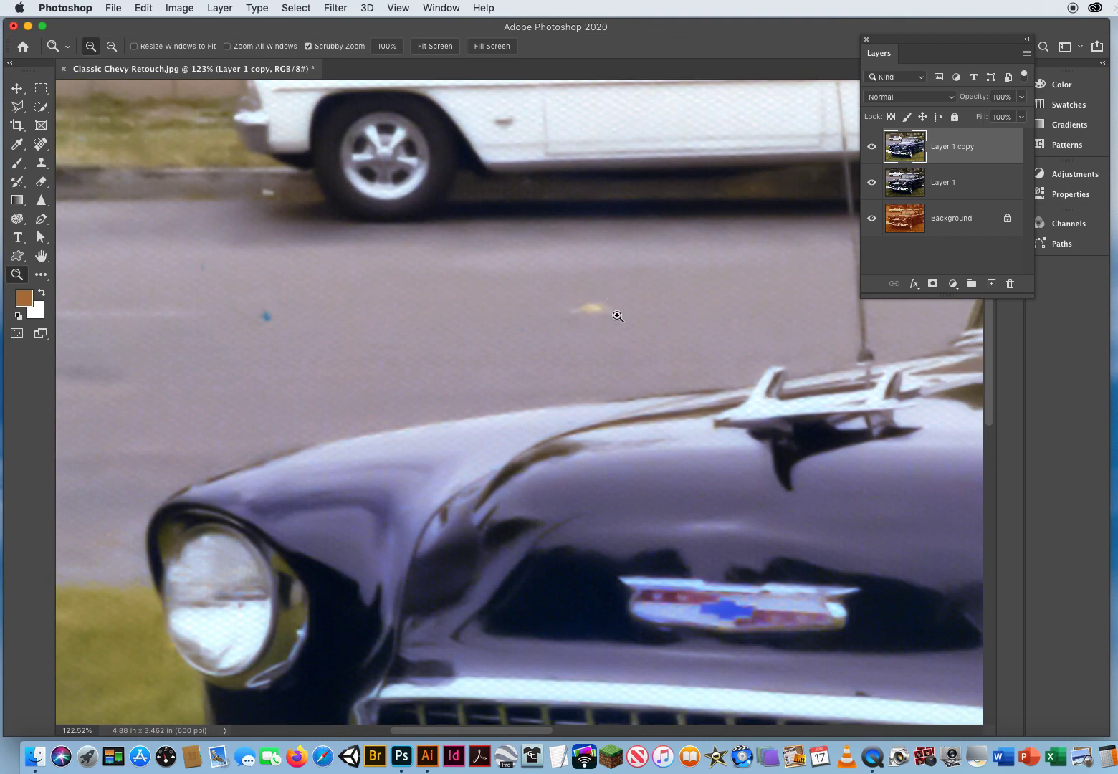
left_click(41, 144)
left_click(267, 315)
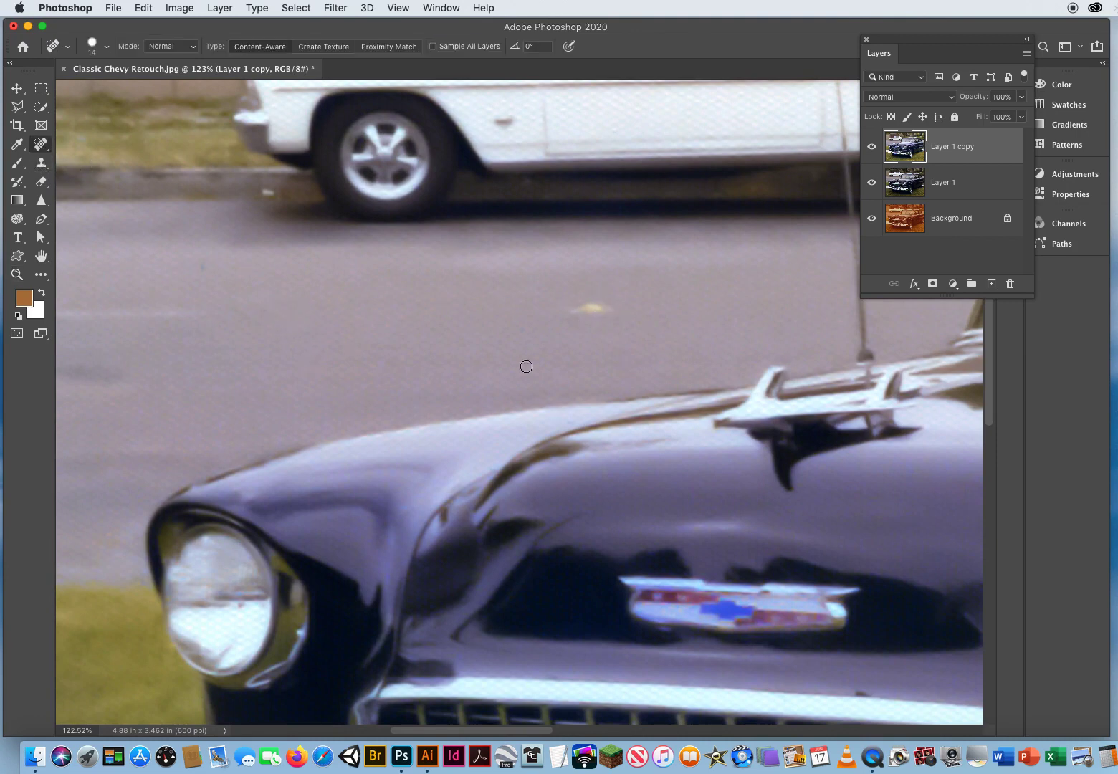
left_click_drag(571, 310, 611, 309)
left_click_drag(238, 392, 456, 392)
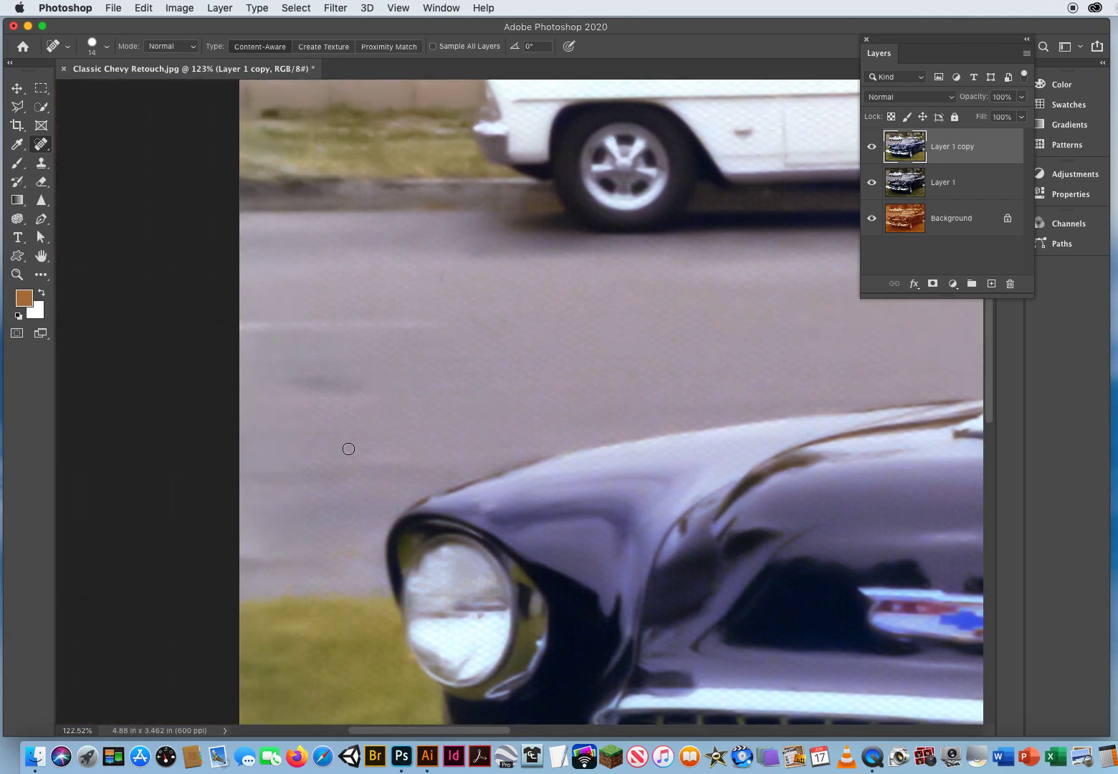
left_click(17, 275)
left_click_drag(549, 456, 471, 400)
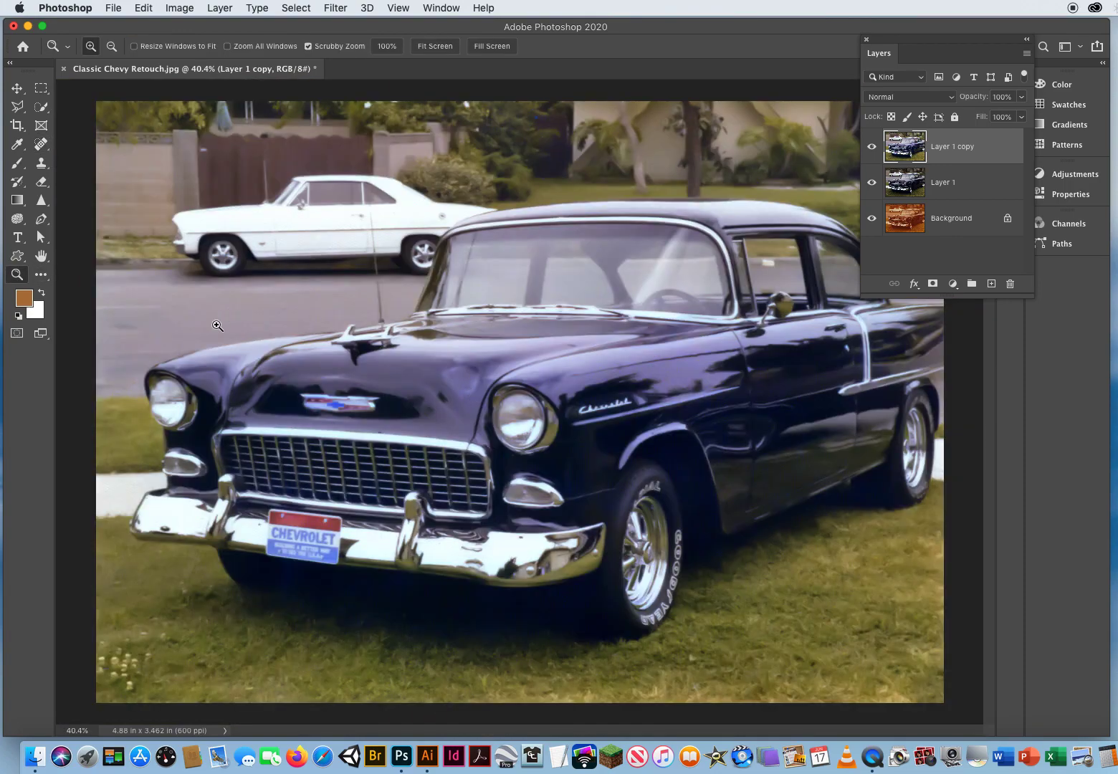
left_click_drag(506, 468, 466, 474)
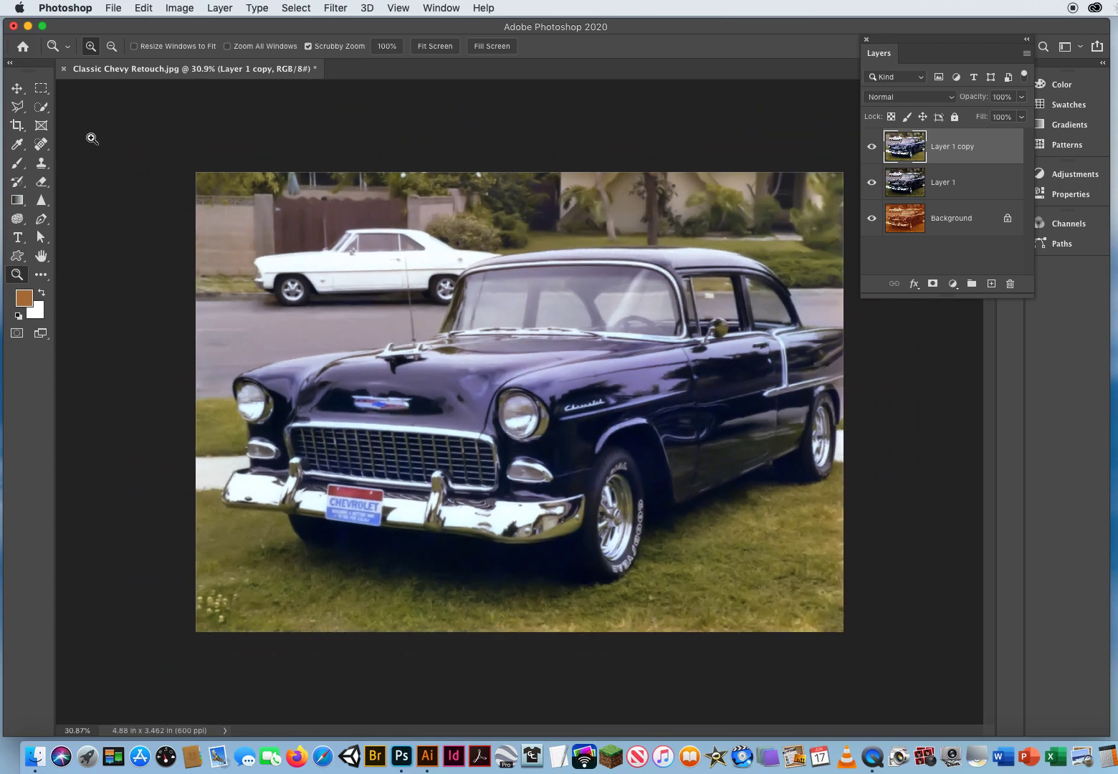
left_click(17, 88)
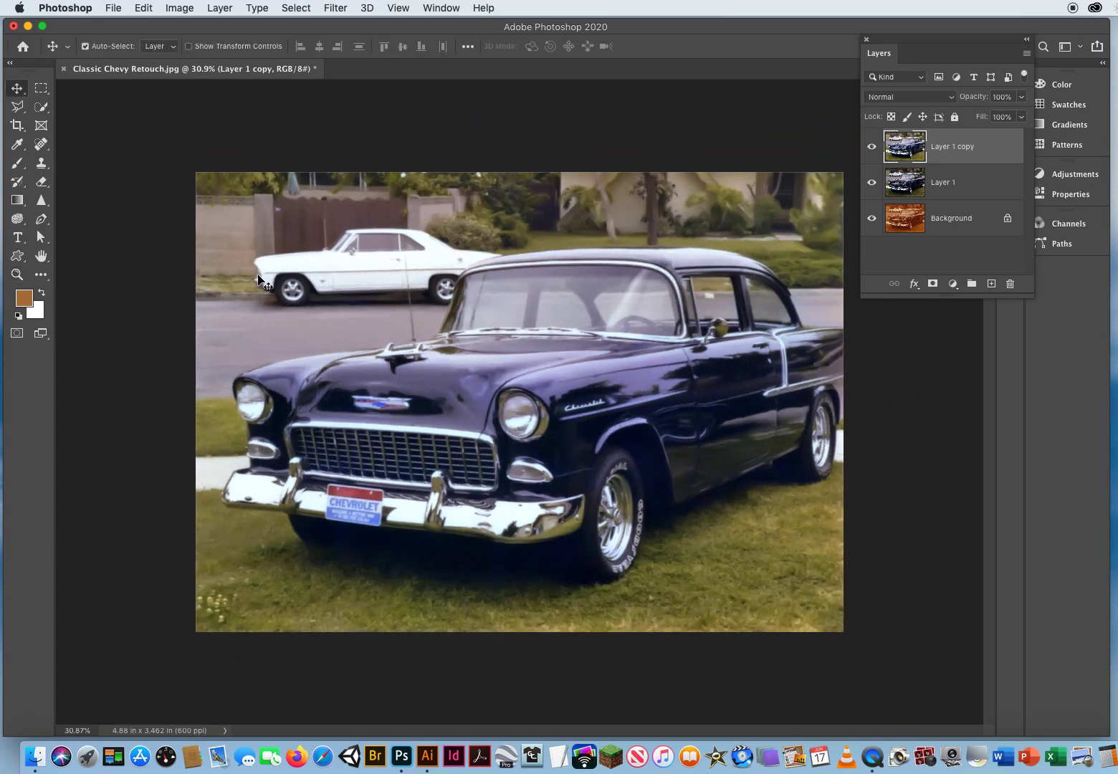